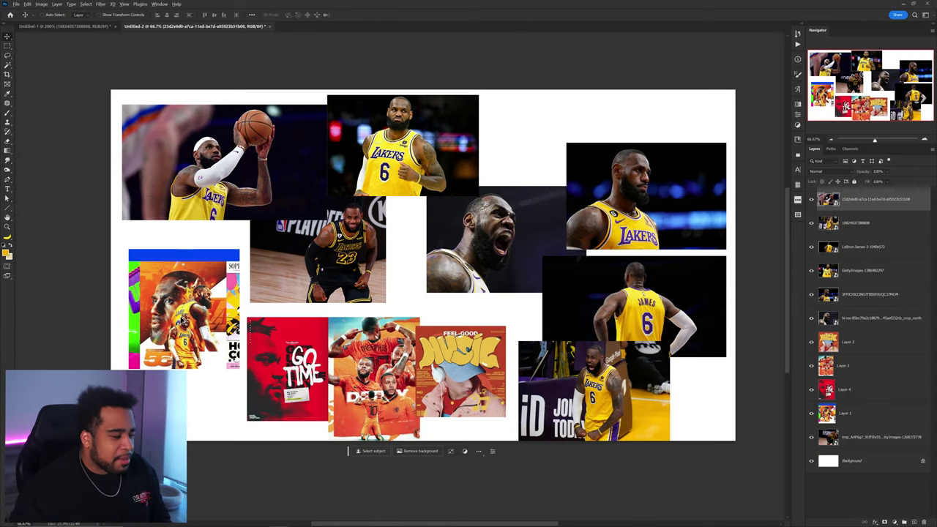
Examine the red GO TIME poster and the orange football poster on the reference board up close
scroll(181, 320, "up", 5)
left_click_drag(291, 248, 462, 192)
scroll(448, 184, "down", 3)
scroll(448, 184, "down", 2)
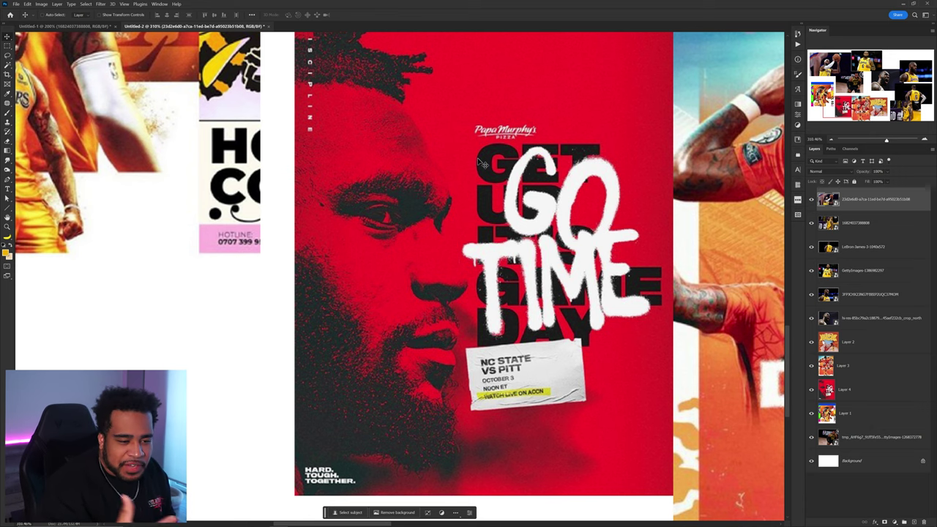
left_click_drag(639, 171, 218, 153)
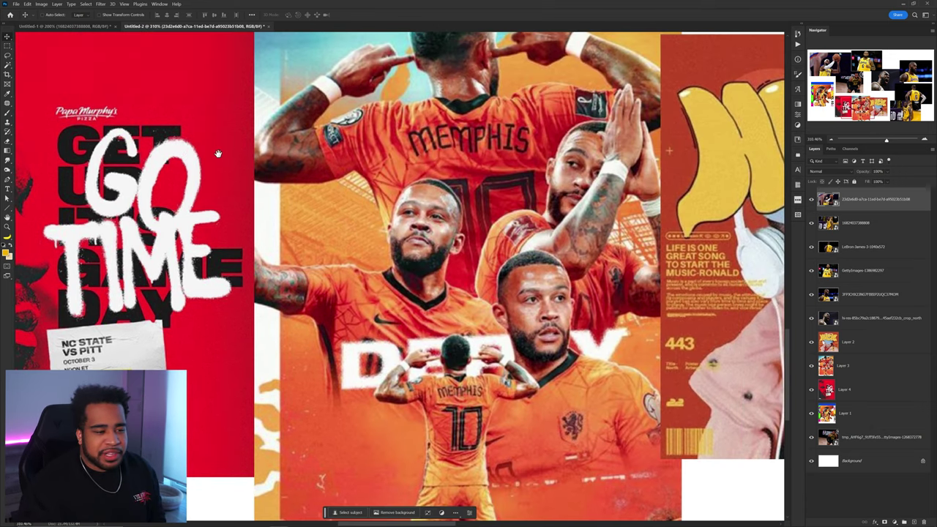
scroll(476, 106, "down", 3)
left_click_drag(515, 103, 506, 130)
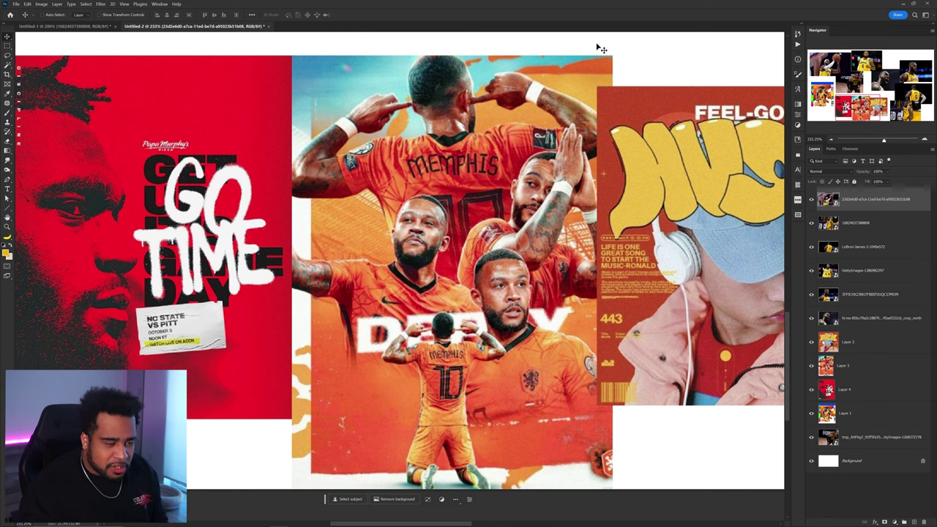
Examine the FEEL-GOOD MUSIC poster and the surrounding LeBron James photos on the reference board
key("Print")
left_click_drag(251, 33, 708, 453)
left_click_drag(318, 115, 300, 172)
left_click_drag(382, 147, 333, 143)
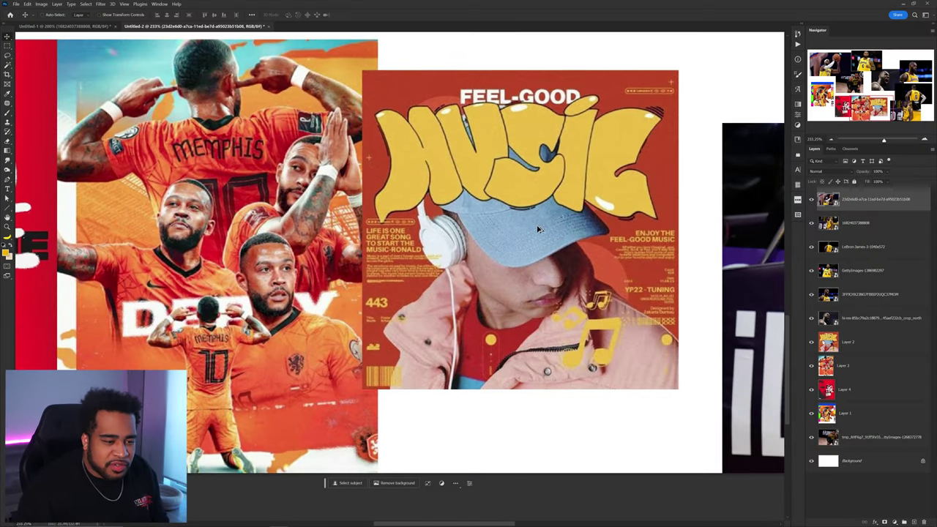
scroll(538, 229, "up", 1)
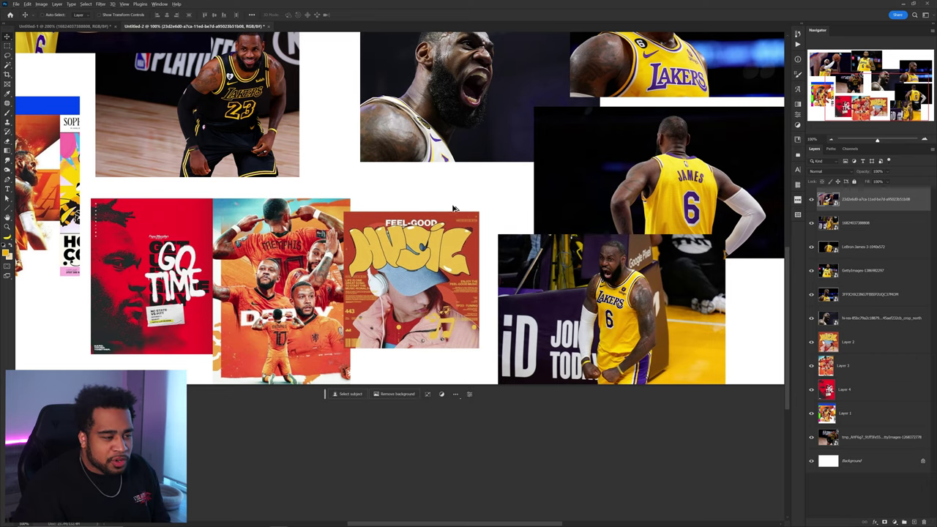
scroll(453, 209, "down", 1)
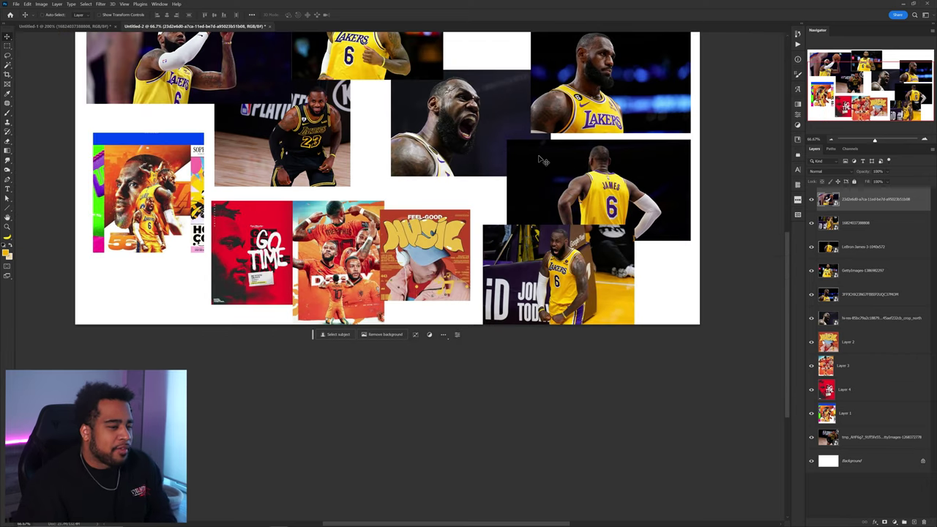
left_click_drag(449, 149, 498, 229)
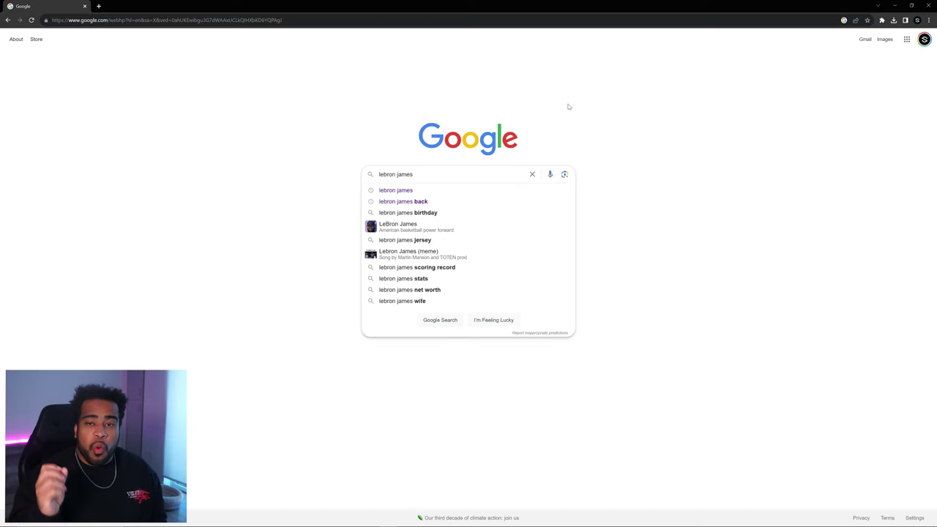
Search Google Images for "lebron james" in the browser and limit the results to the Large size
key("Return")
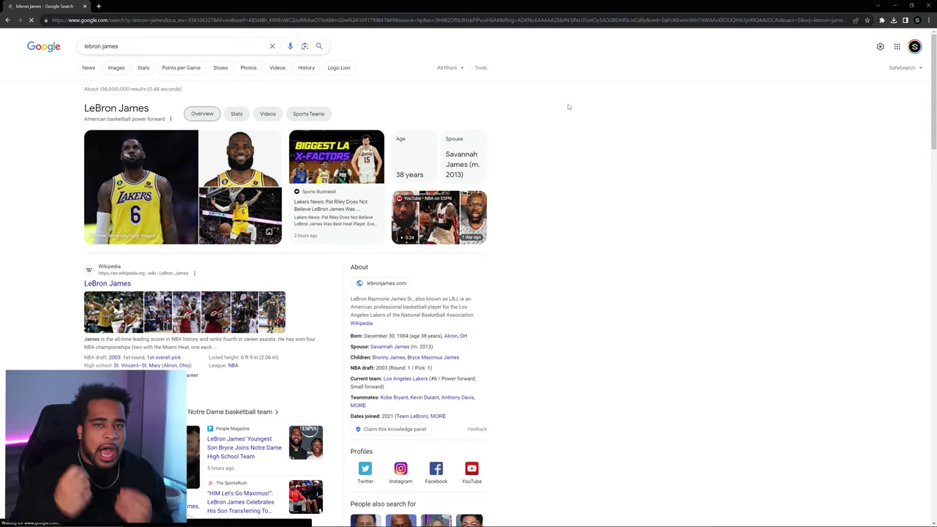
left_click(115, 67)
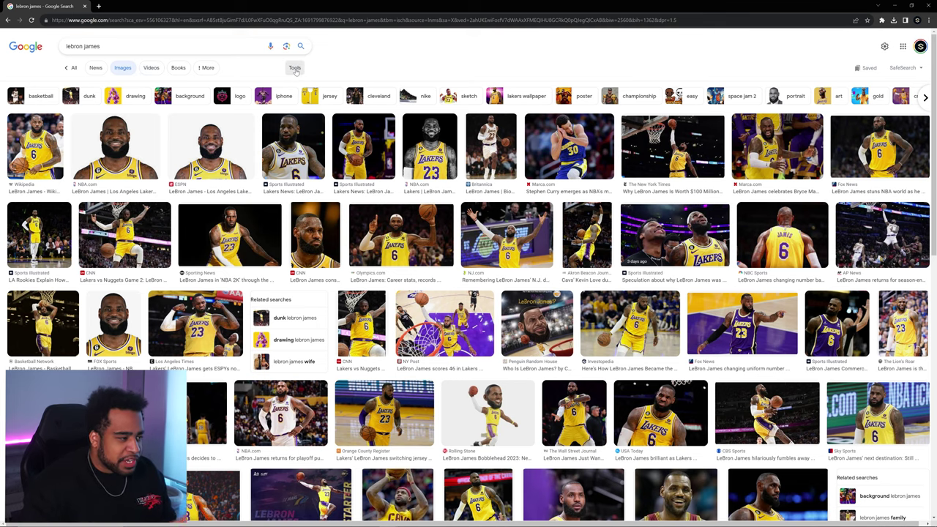
left_click(295, 68)
left_click(175, 87)
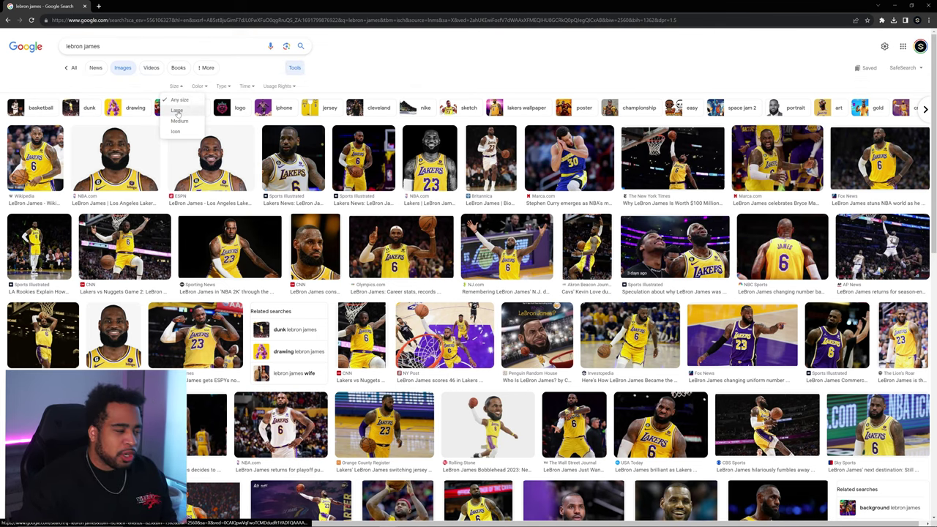
left_click(184, 112)
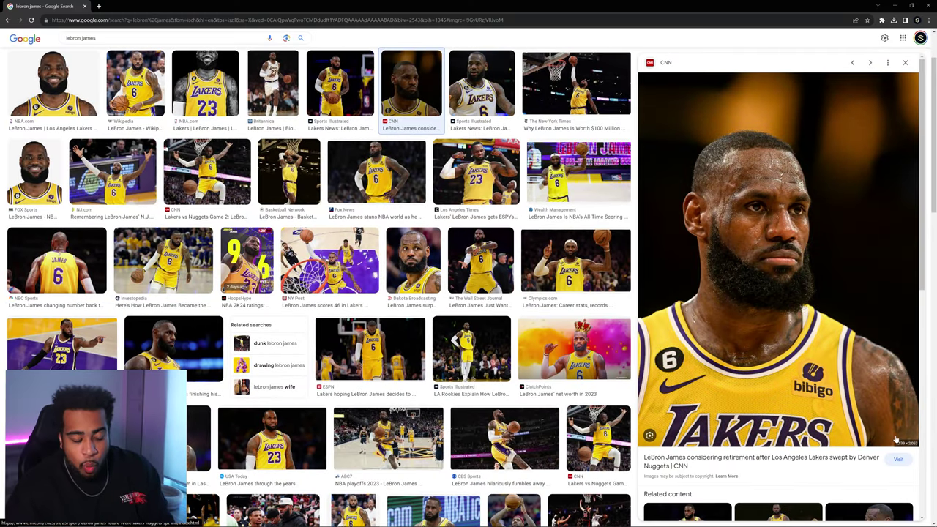
Preview the New York Times, Wealth Management and Fox News photos among the large image results
left_click(566, 91)
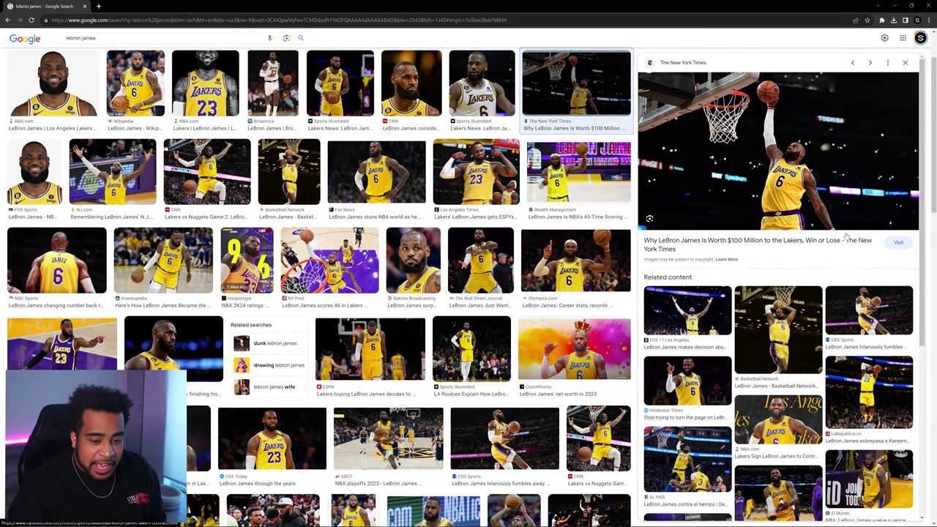
left_click(591, 176)
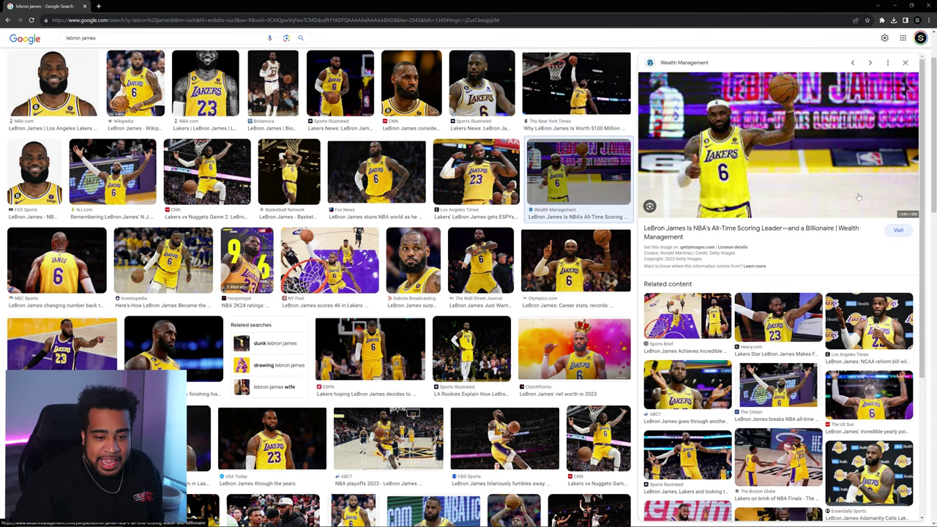
left_click(381, 174)
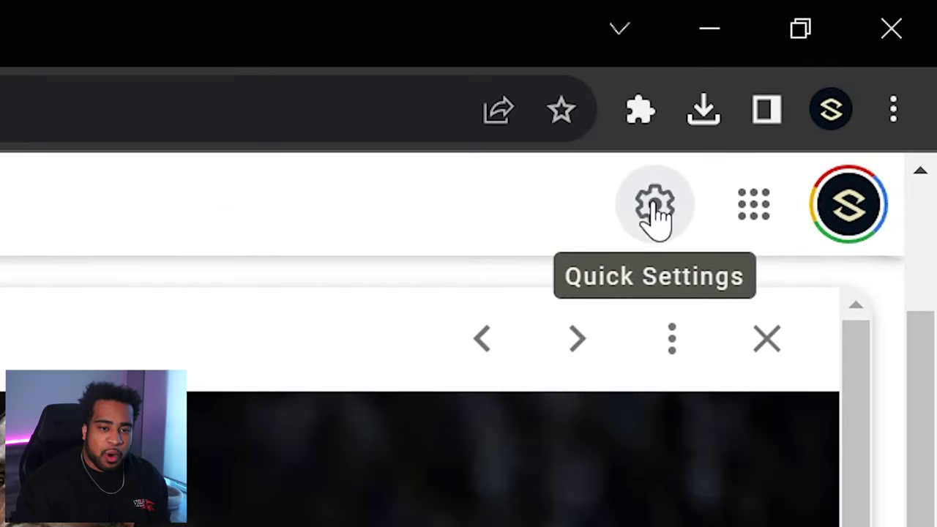
Run an advanced image search for lebron james with the image size set to larger than 8 MP
left_click(654, 206)
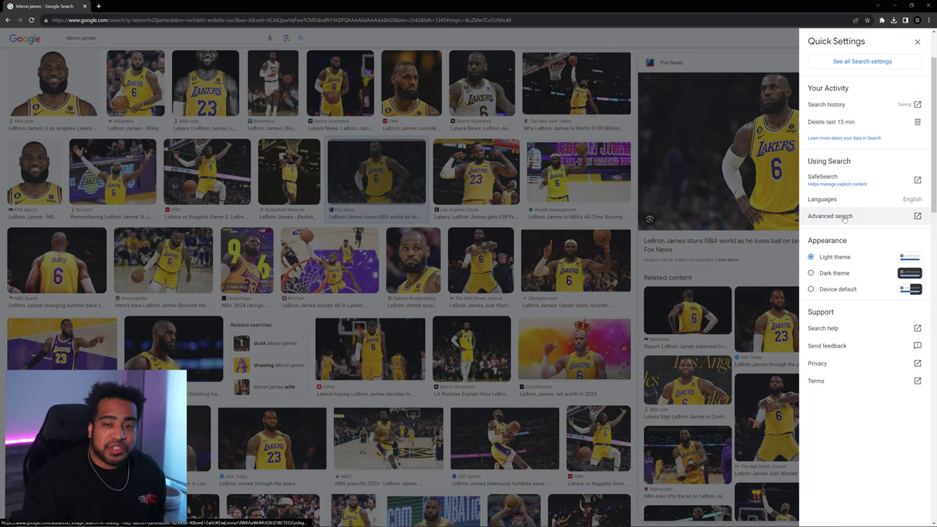
left_click(845, 217)
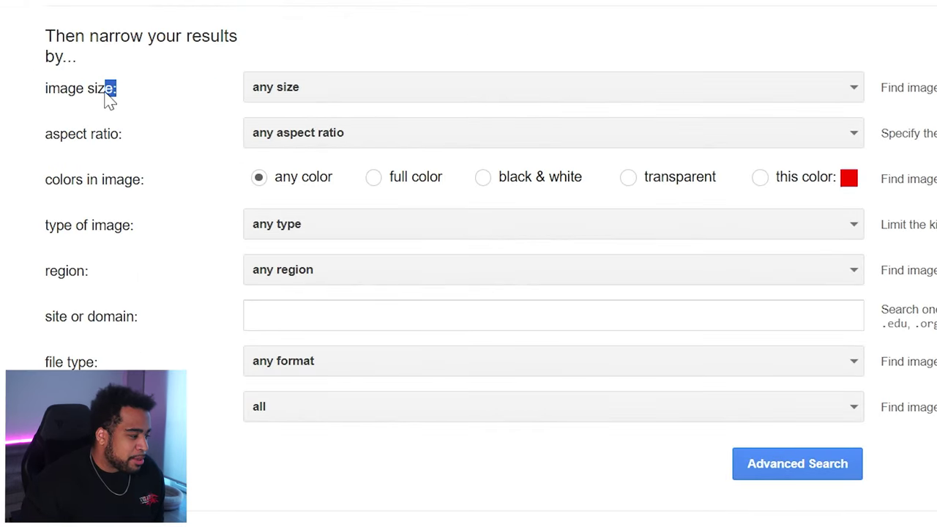
left_click_drag(108, 101, 345, 90)
left_click(328, 91)
scroll(440, 194, "down", 5)
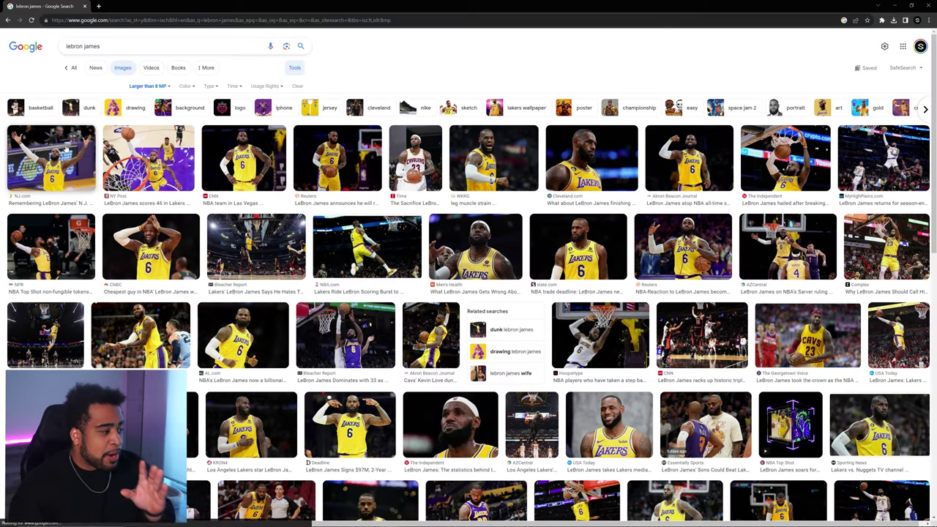
Preview the NJ.com, CNN, Cleveland.com and other photos in the filtered results to compare their quality
left_click(52, 157)
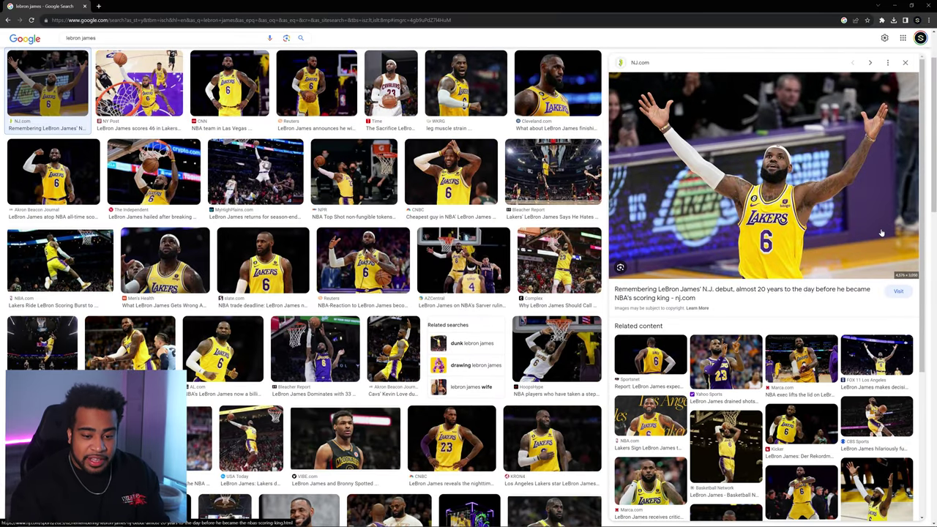
left_click(229, 82)
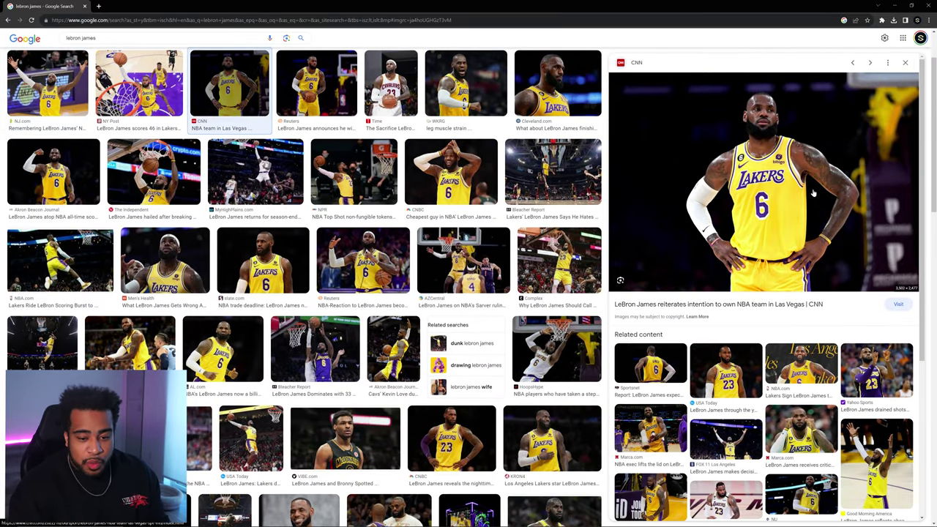
left_click(564, 82)
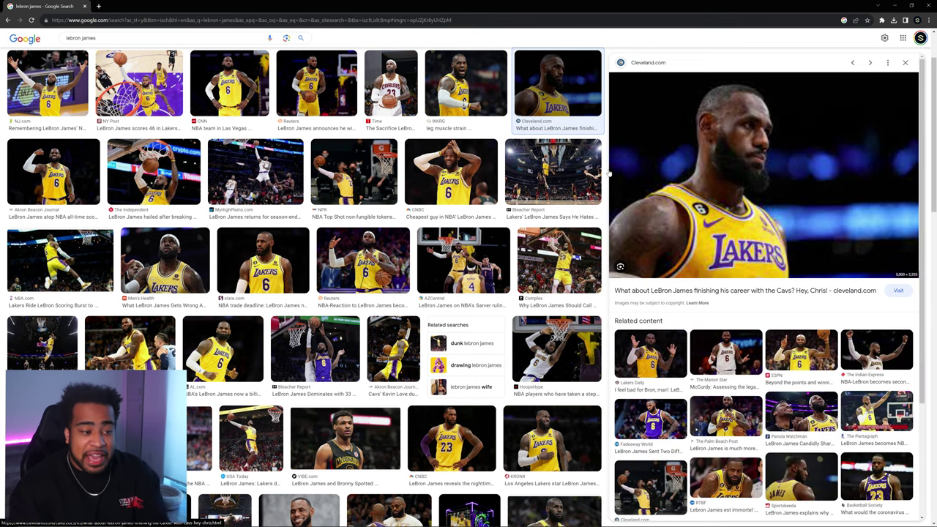
left_click(451, 172)
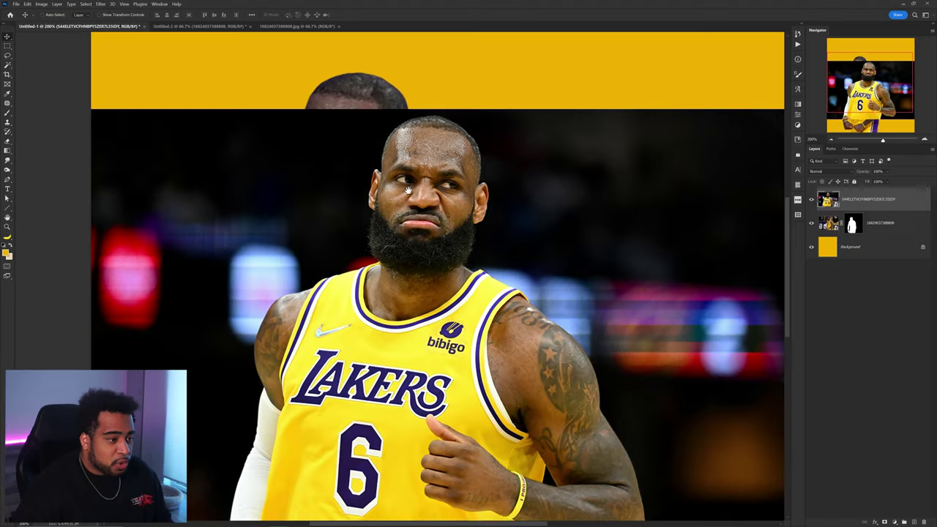
In Photoshop, select the player in the top photo layer with the Quick Selection tool's Select Subject
scroll(407, 145, "down", 2)
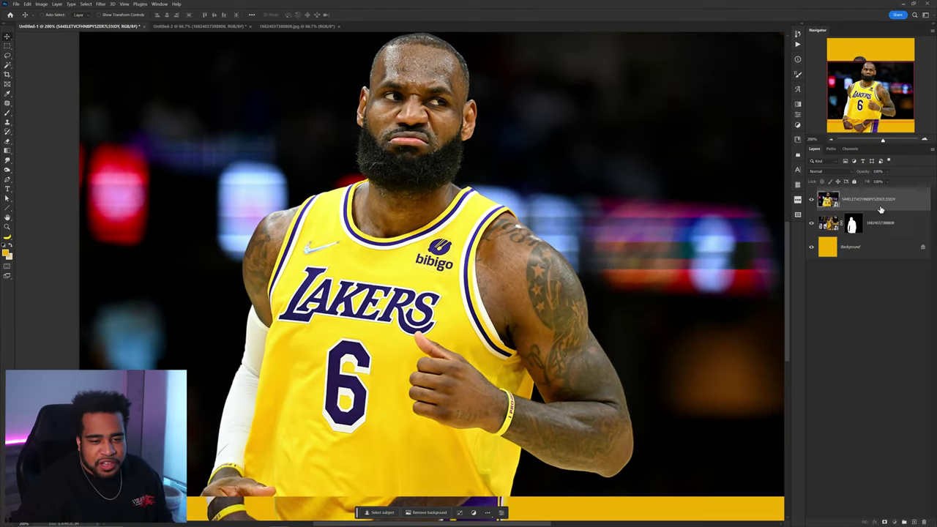
key("w")
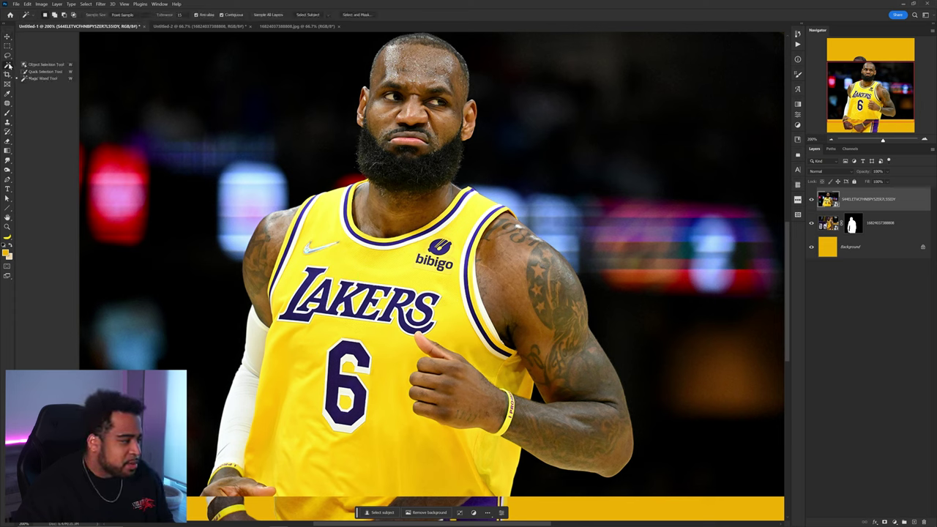
left_click(44, 73)
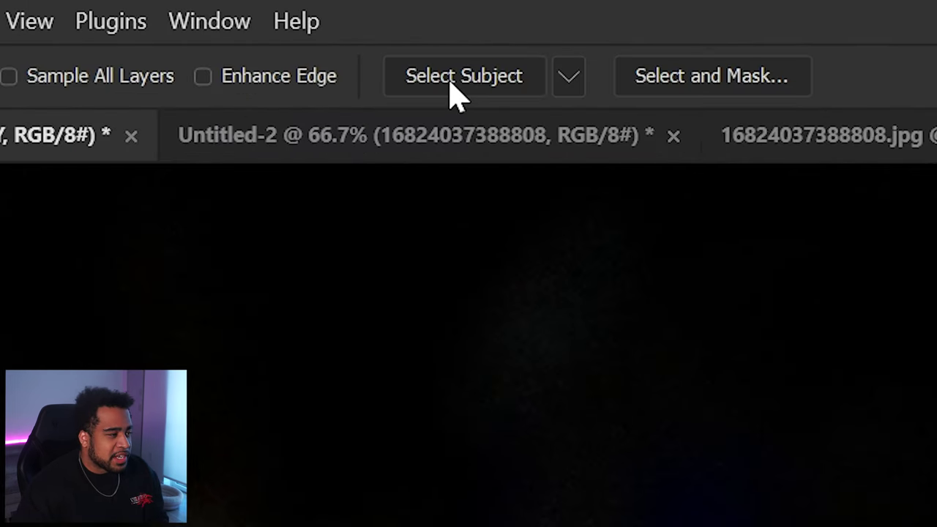
left_click(452, 80)
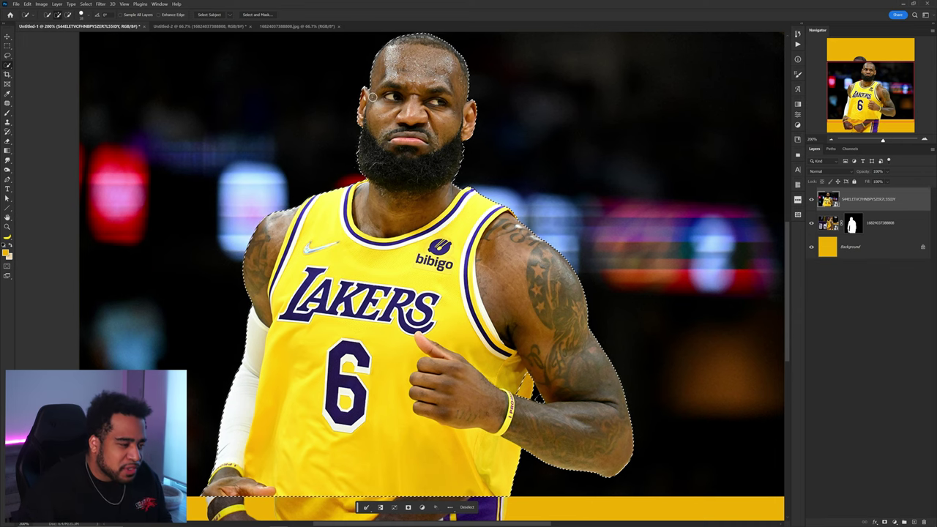
Show the selection as a Quick Mask and brush its edge where the player's head meets his ear
key("q")
left_click_drag(503, 411, 471, 305)
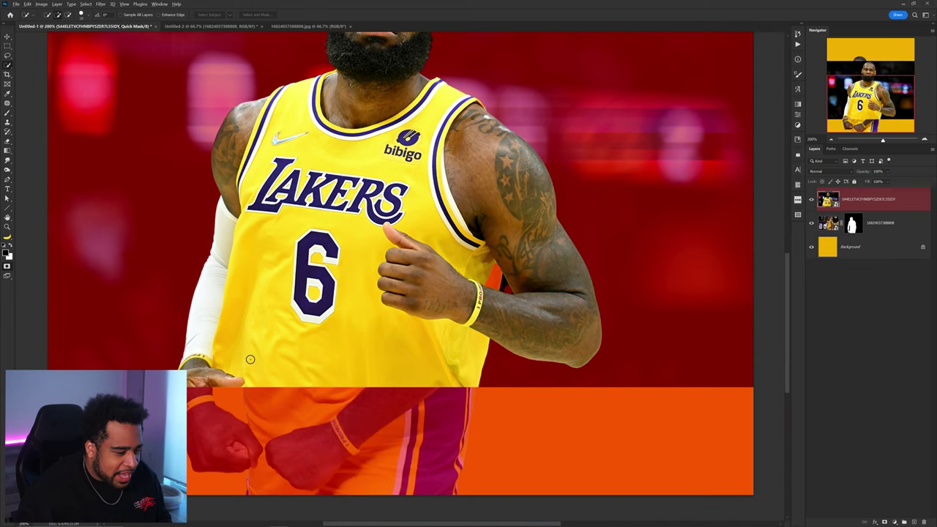
scroll(250, 359, "up", 3)
left_click_drag(210, 122, 238, 469)
left_click_drag(410, 77, 348, 159)
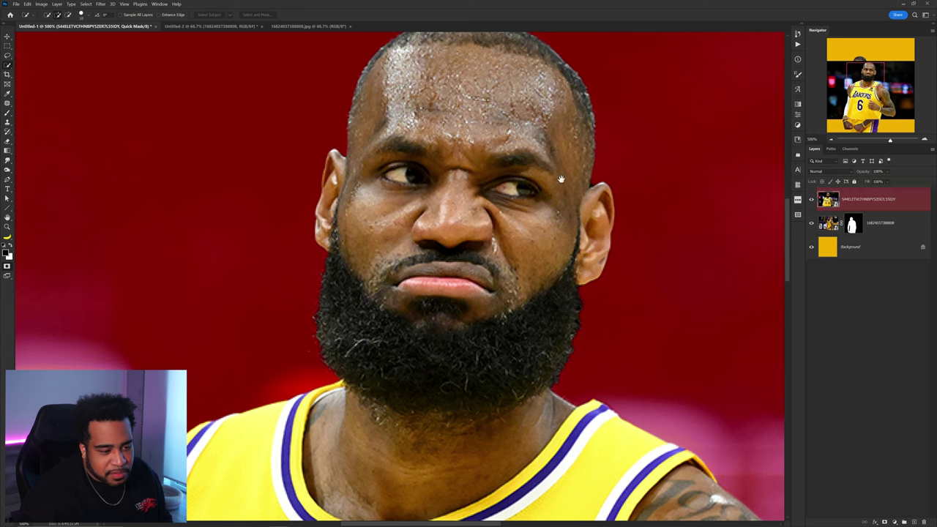
key("b")
scroll(595, 183, "up", 6)
mouse_move(617, 193)
left_mouse_down()
mouse_move(538, 197)
mouse_move(568, 197)
left_mouse_up()
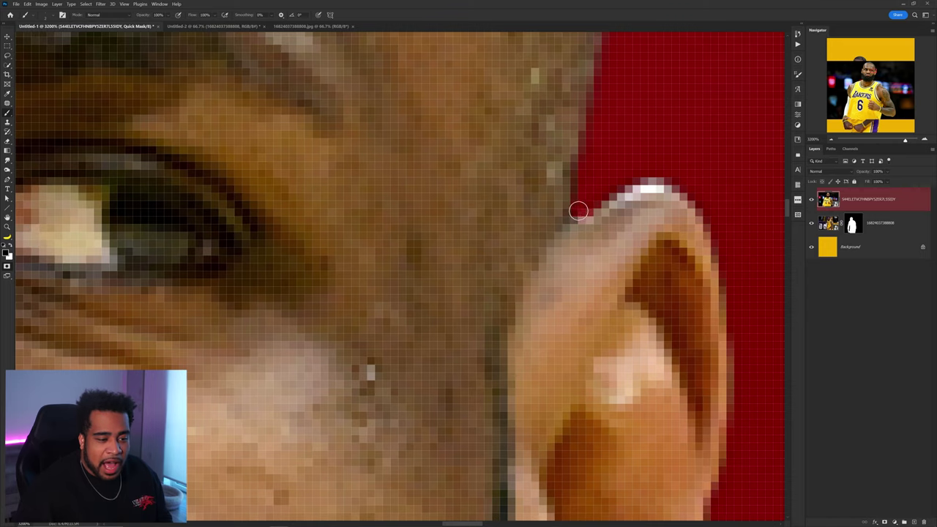
Paint with white on the Quick Mask to restore the masked jersey and wristband area beside the wrist
scroll(636, 182, "down", 4)
left_click_drag(619, 252, 546, 44)
left_click_drag(622, 336, 515, 258)
left_click_drag(545, 337, 464, 136)
mouse_move(505, 330)
left_mouse_down()
mouse_move(546, 146)
mouse_move(507, 178)
left_mouse_up()
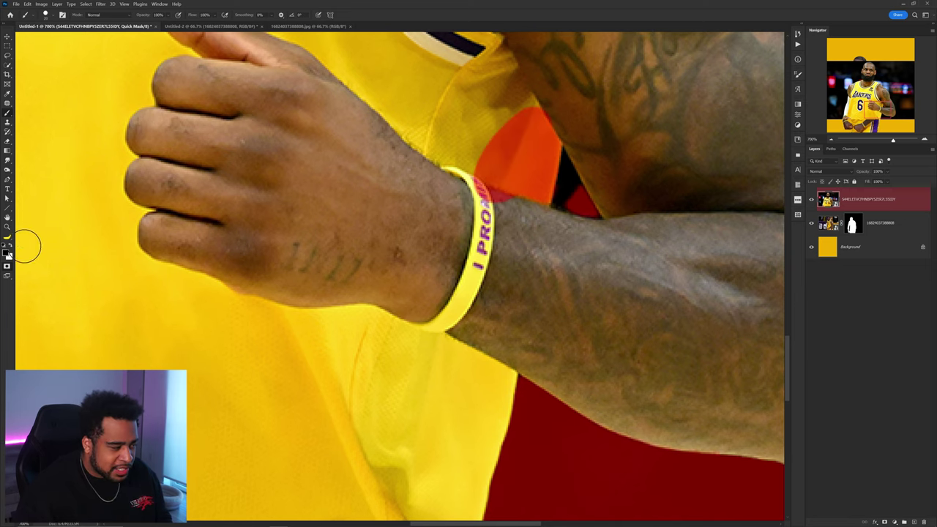
left_click_drag(520, 108, 497, 156)
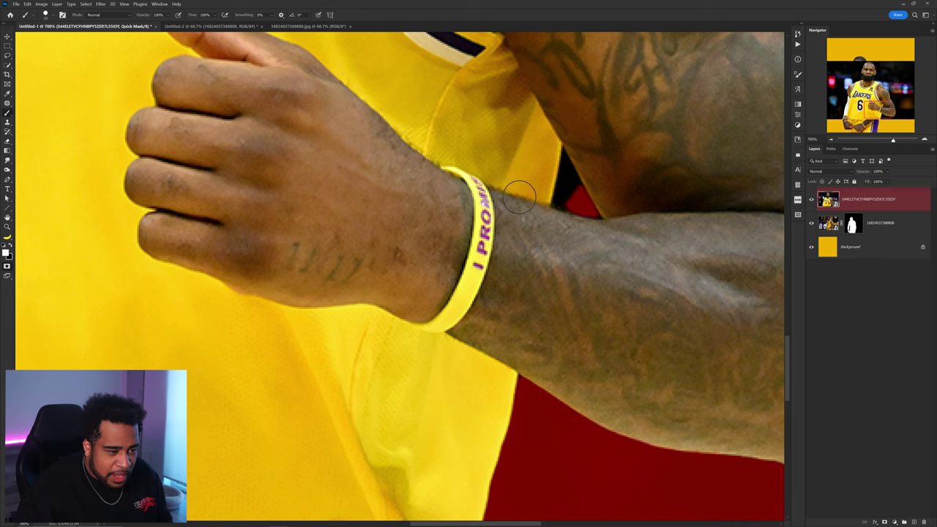
Paint with black over the dark background gap between the jersey and the player's bent arm
scroll(590, 188, "up", 3)
left_click_drag(582, 192, 553, 193)
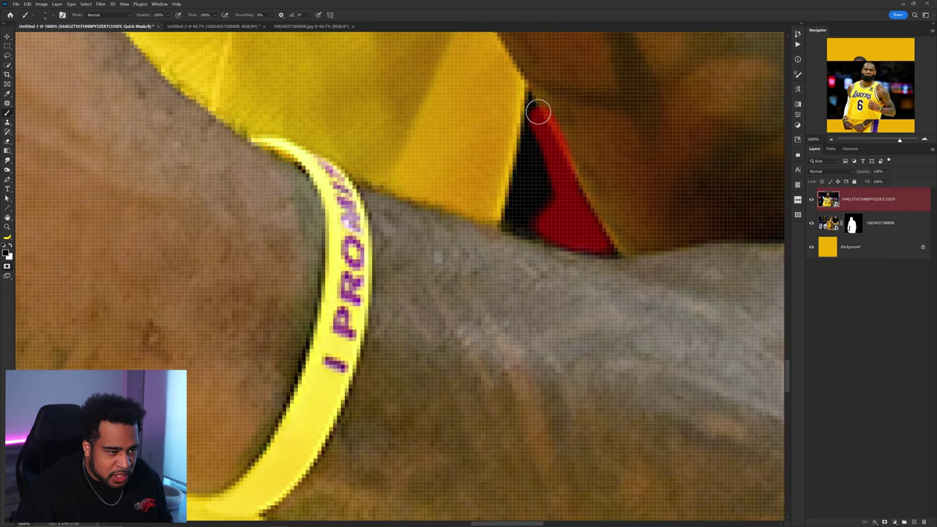
left_click_drag(539, 114, 519, 206)
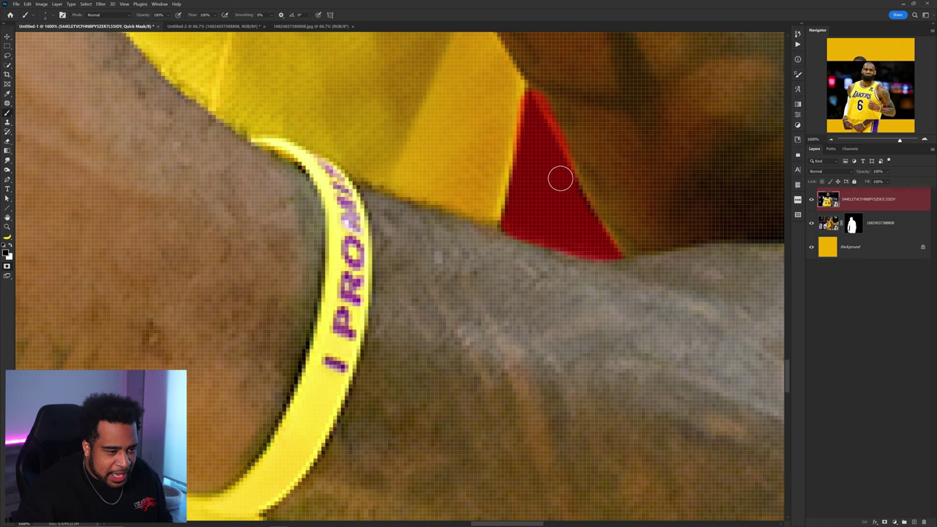
Convert the Quick Mask back to a selection and apply it as a layer mask to cut out the player
scroll(560, 178, "down", 10)
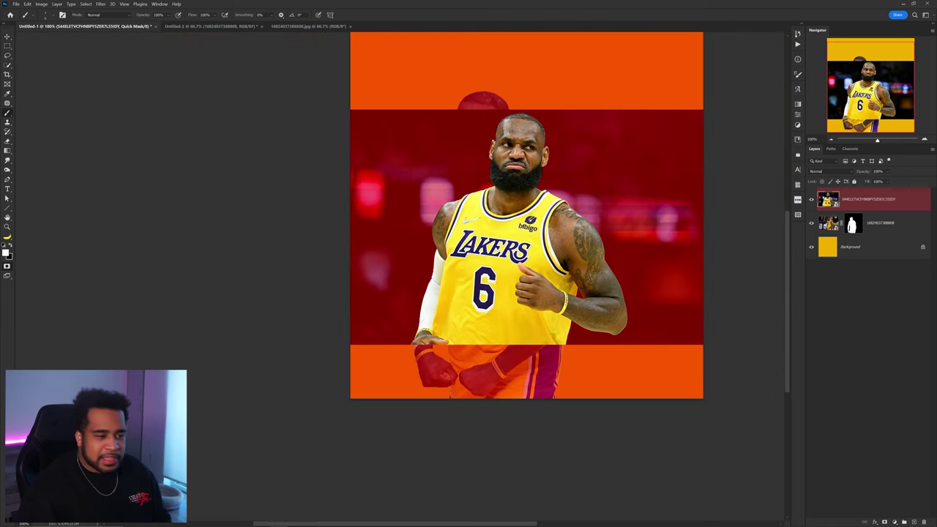
key("q")
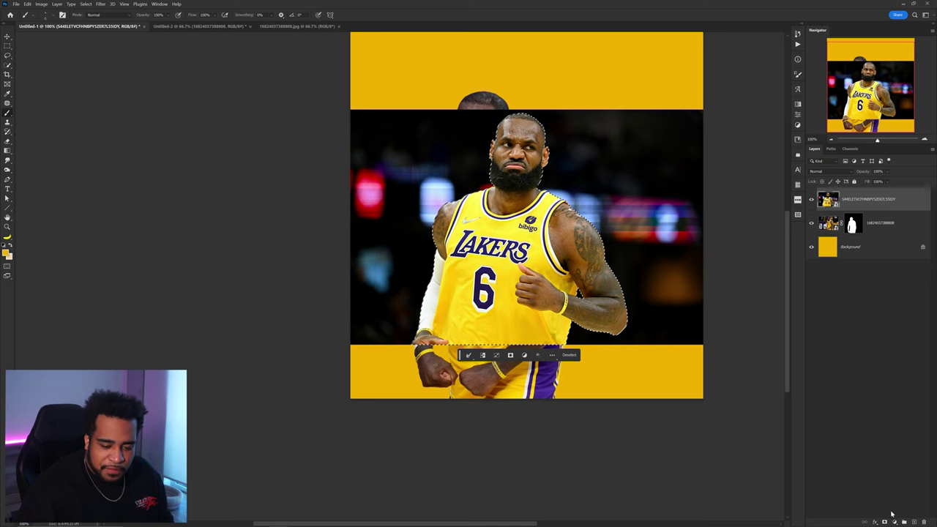
left_click(894, 521)
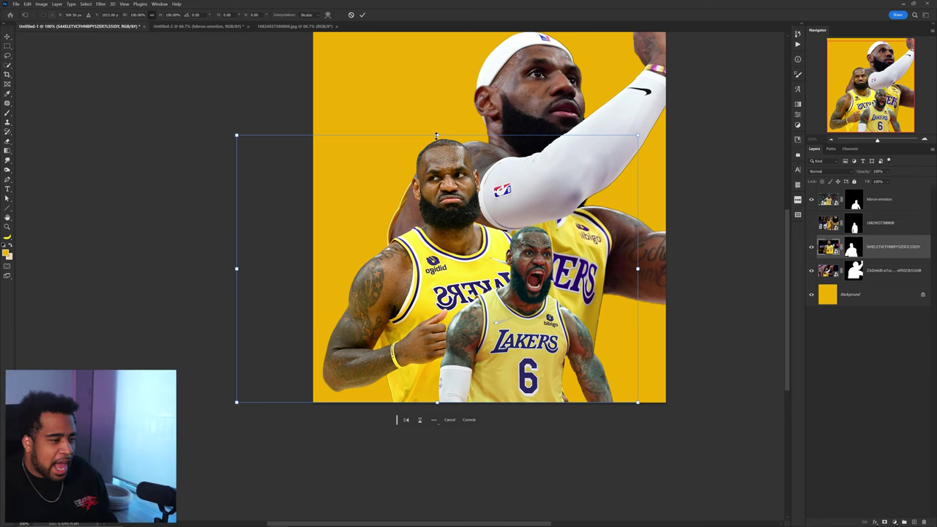
Enlarge the middle player's cutout, the one with the mirrored jersey lettering, proportionally
left_click_drag(451, 136, 436, 116)
key("Return")
Try repositioning the front, middle and background player cutouts in turn, undoing each move
left_click_drag(527, 304, 547, 269)
key("ctrl+z")
left_click_drag(472, 231, 424, 269)
key("ctrl+z")
left_click_drag(540, 150, 573, 214)
key("ctrl+z")
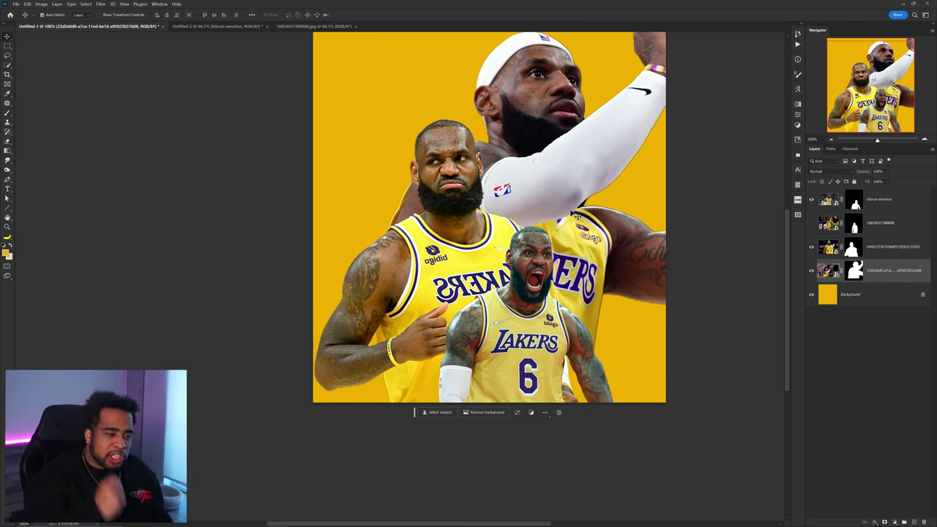
Try scaling the background player's cutout down to 67.53% and moving him so the basketball fits on the poster
key("ctrl+t")
left_click_drag(198, 131, 326, 139)
left_click_drag(515, 191, 490, 241)
key("Return")
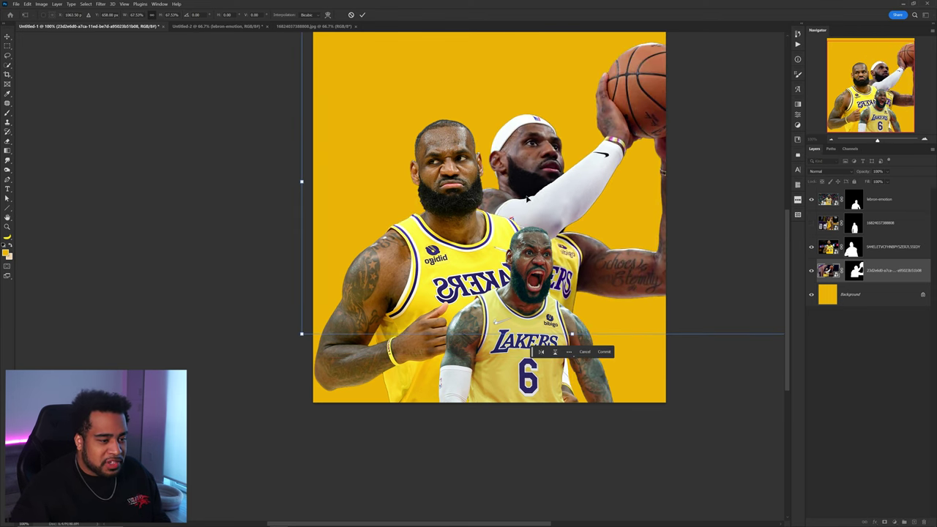
left_click(463, 248, "ctrl")
key("ctrl+t")
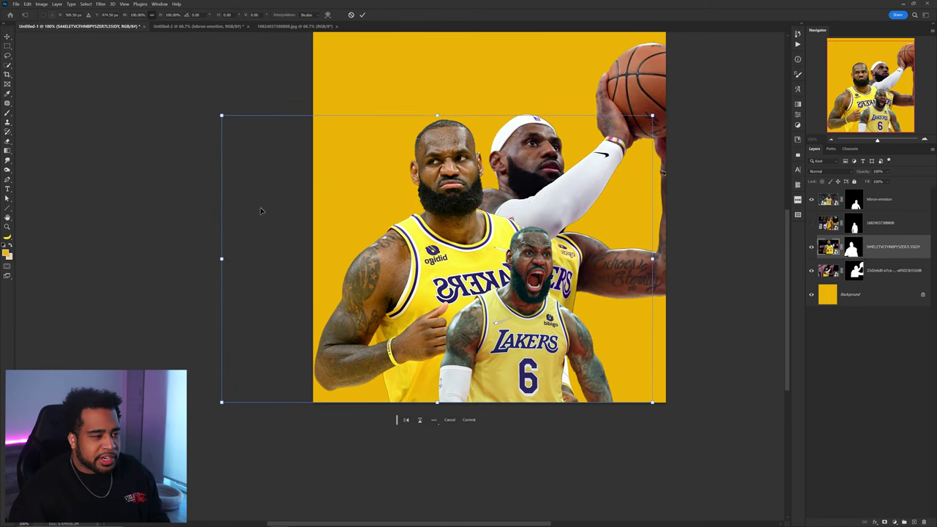
left_click_drag(222, 259, 273, 258)
key("Escape")
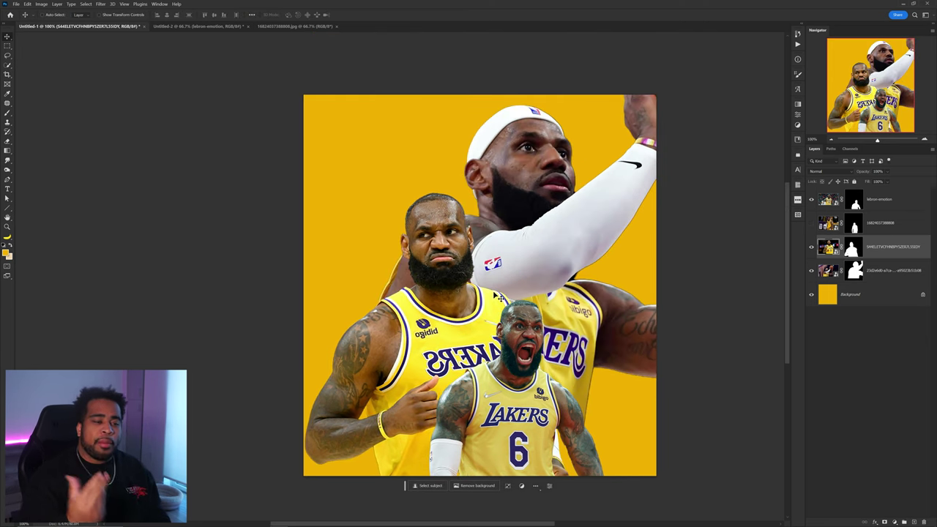
Try flipping the whole middle player's cutout horizontally so his mirrored jersey lettering reads correctly
scroll(500, 279, "down", 3)
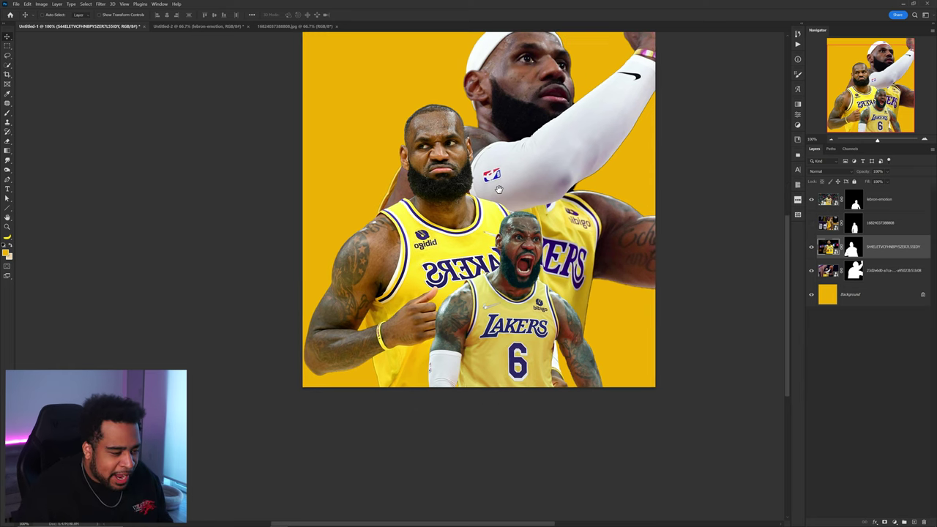
scroll(427, 245, "up", 3)
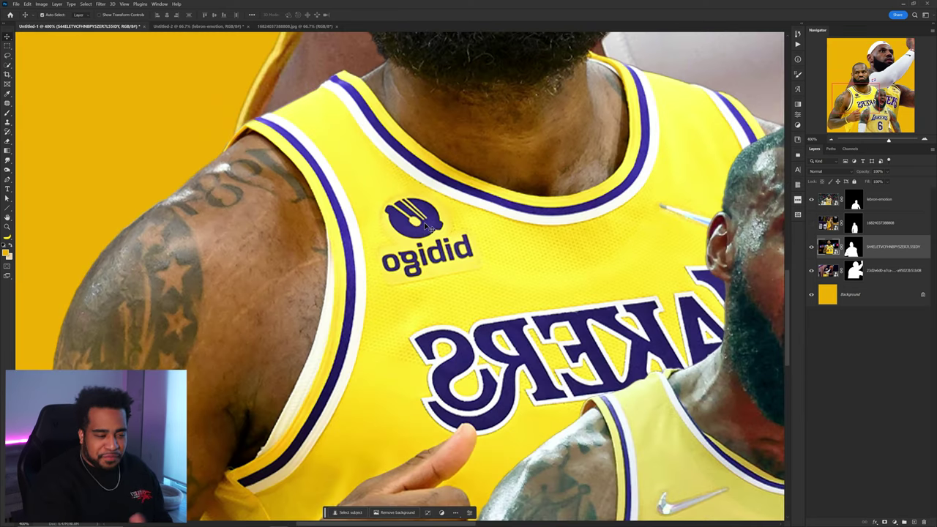
key("ctrl+minus")
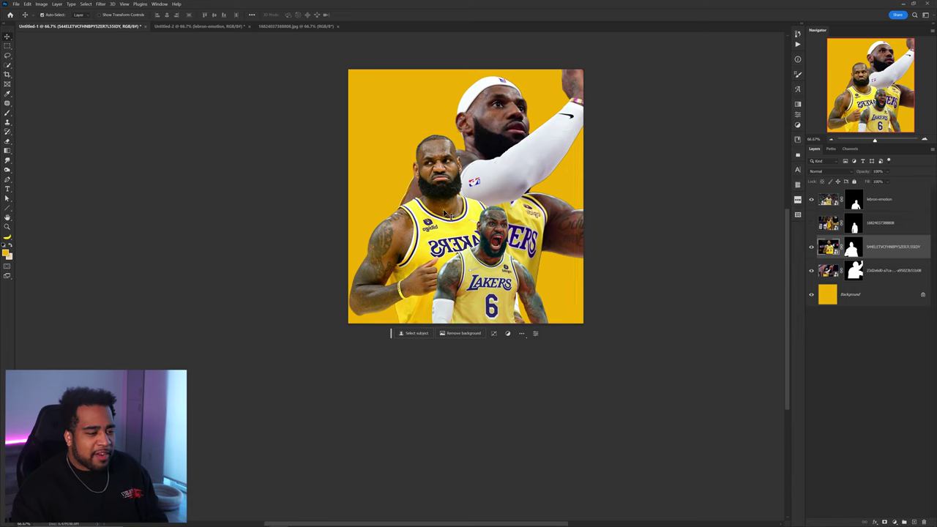
key("ctrl+t")
right_click(443, 214)
left_click(469, 360)
key("Return")
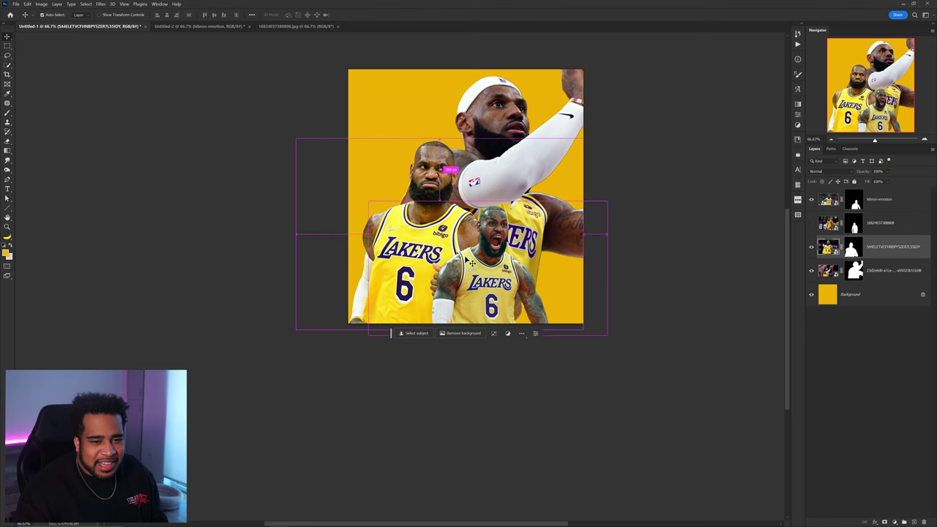
Draw guide lines over a screen capture of the poster, dismiss the capture and undo the middle player's horizontal flip
key("Print")
left_click_drag(304, 48, 641, 369)
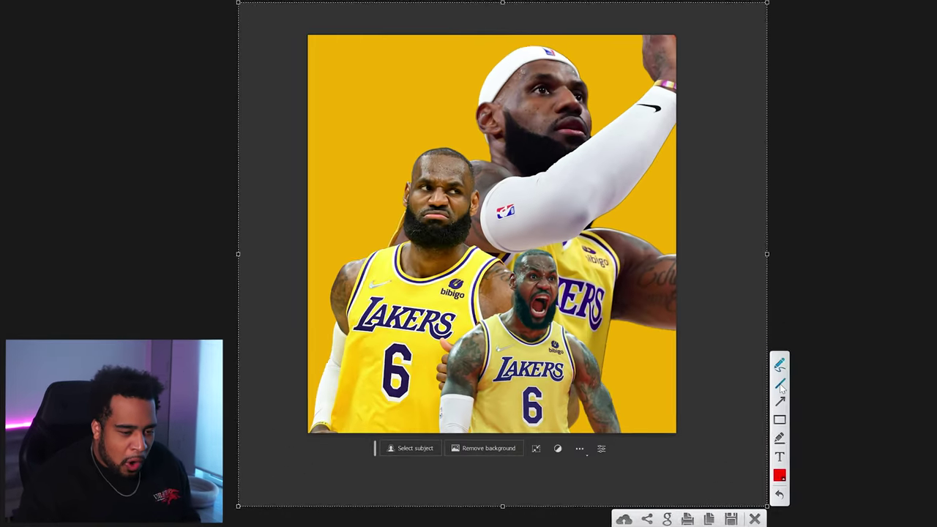
left_click(649, 292)
left_click_drag(506, 162, 489, 334)
left_click_drag(440, 217, 886, 369)
left_click_drag(425, 248, 760, 1)
mouse_move(519, 124)
left_mouse_down()
mouse_move(366, 523)
mouse_move(352, 526)
left_mouse_up()
key("Escape")
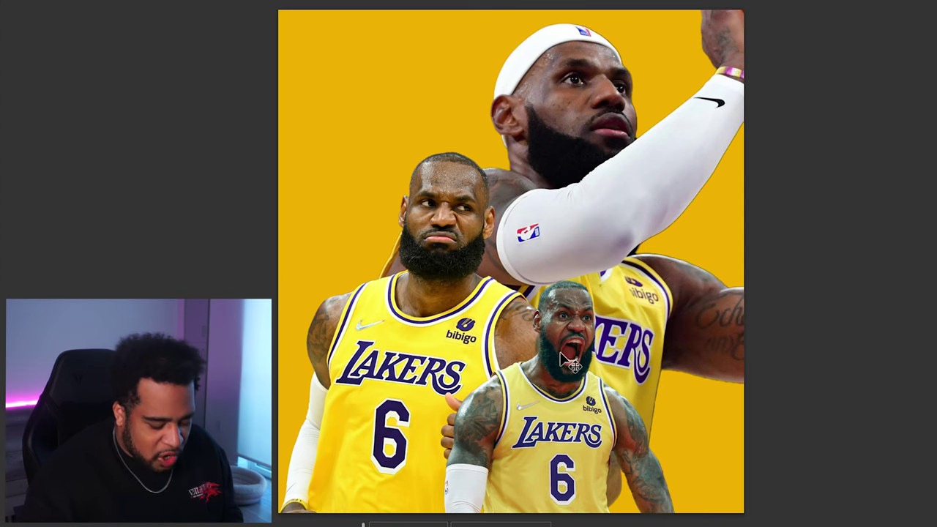
key("ctrl+z")
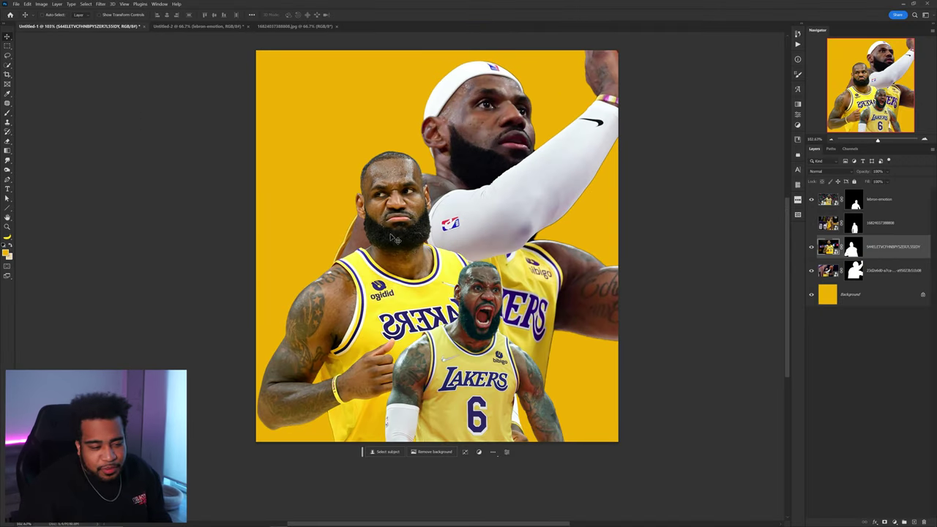
Duplicate the middle player's layer with the original hidden, and rasterize the copy with its mask applied
scroll(354, 294, "up", 9)
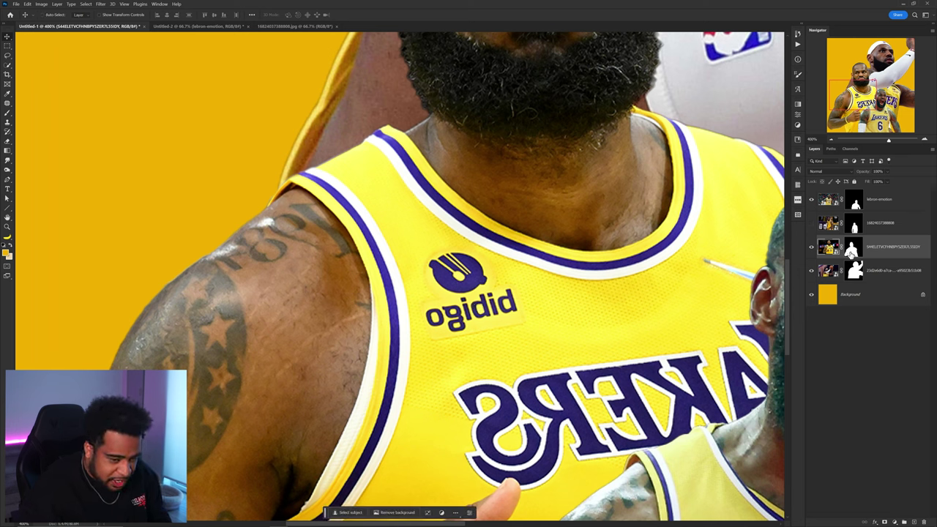
key("ctrl+j")
left_click(811, 270)
right_click(899, 247)
left_click(855, 365)
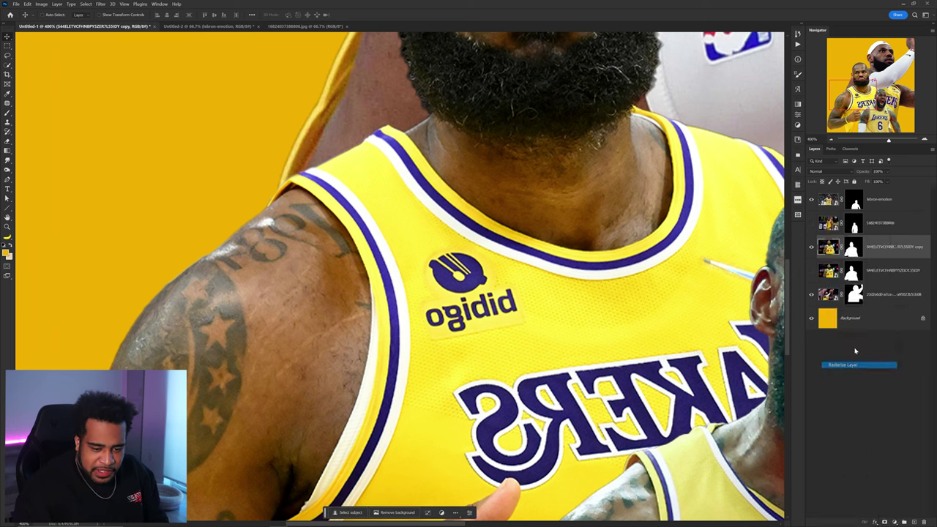
Lasso the mirrored bibigo logo on the middle player's jersey and copy it onto its own layer
key("l")
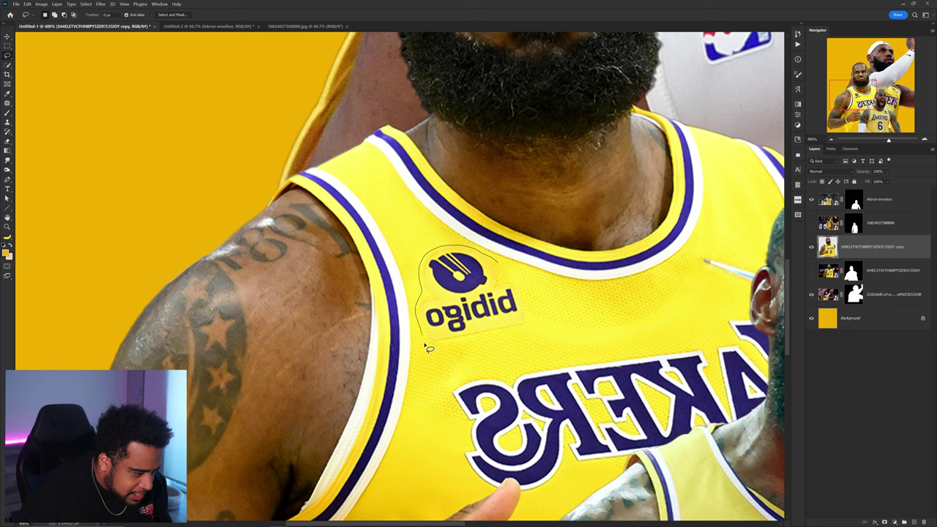
left_click_drag(535, 295, 535, 296)
right_click(511, 265)
left_click(533, 325)
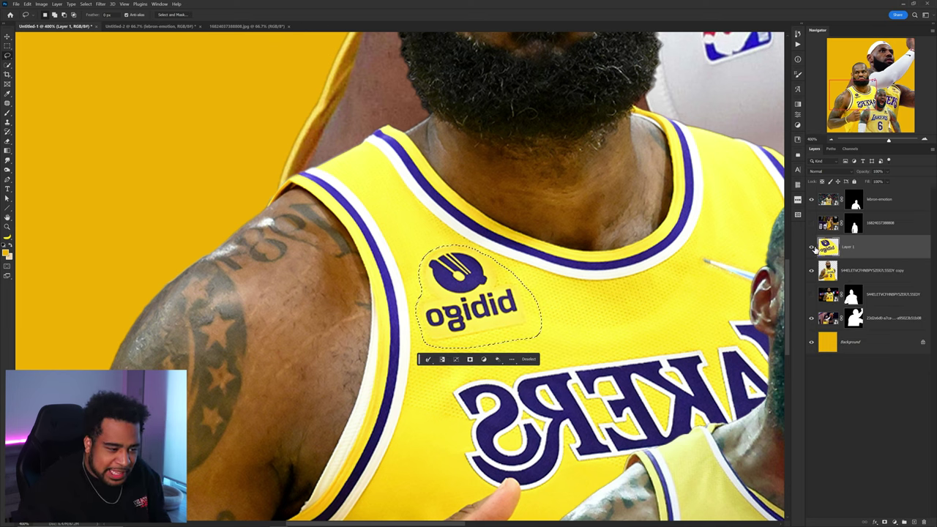
Remove the bibigo logo from the middle player's rasterized copy using Content-Aware Fill output to a new layer, and deselect
left_click(847, 270)
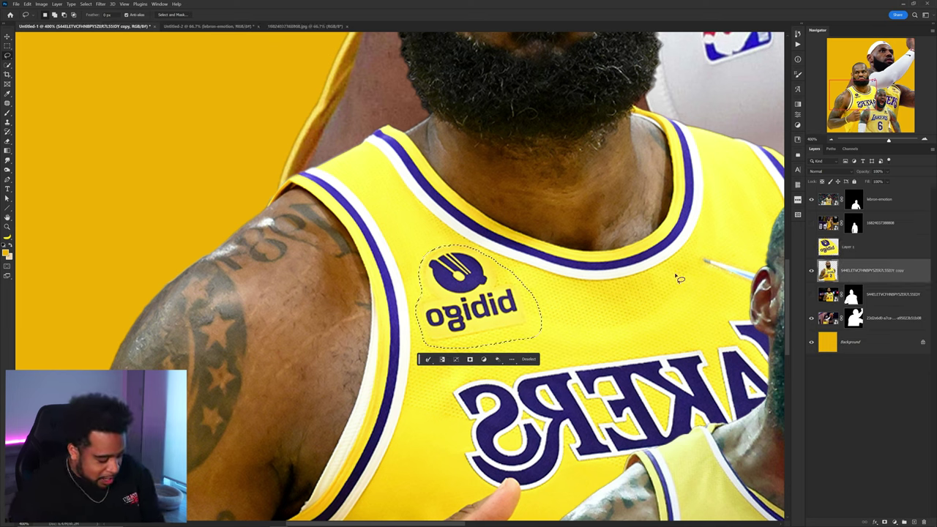
right_click(577, 248)
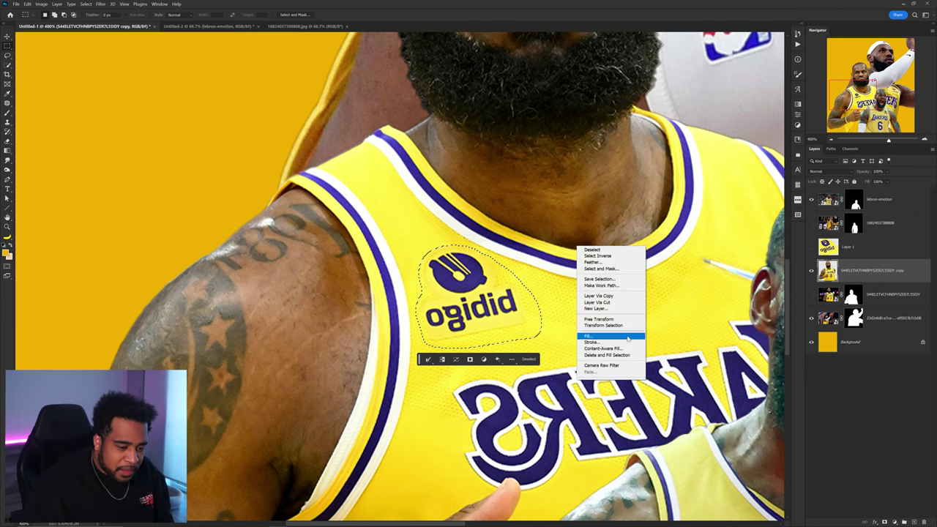
left_click(602, 349)
mouse_move(428, 247)
left_mouse_down()
mouse_move(439, 336)
mouse_move(512, 333)
mouse_move(522, 298)
mouse_move(487, 272)
mouse_move(448, 262)
mouse_move(543, 308)
left_mouse_up()
key("Return")
key("ctrl+d")
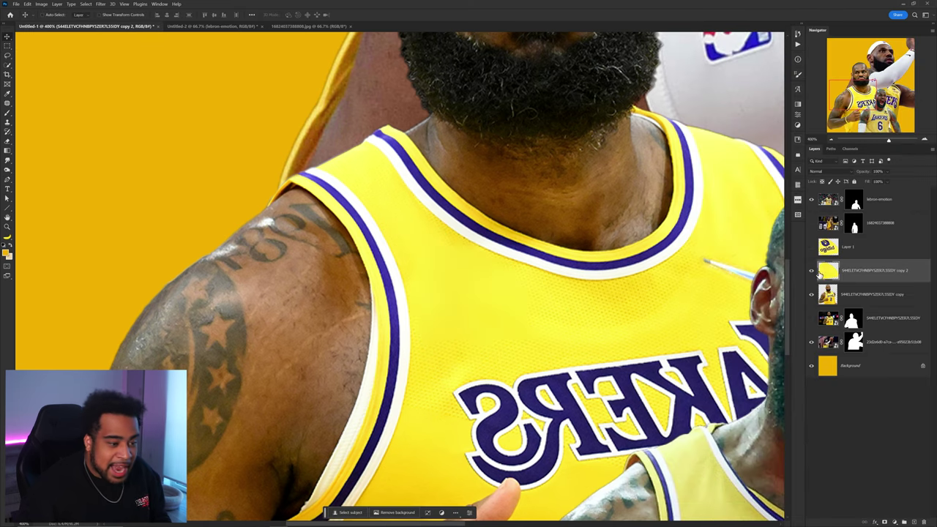
Show the copied logo layer, flip it so bibigo reads correctly, and rotate and reposition it on the jersey
left_click(864, 249)
left_click(811, 247)
key("ctrl+t")
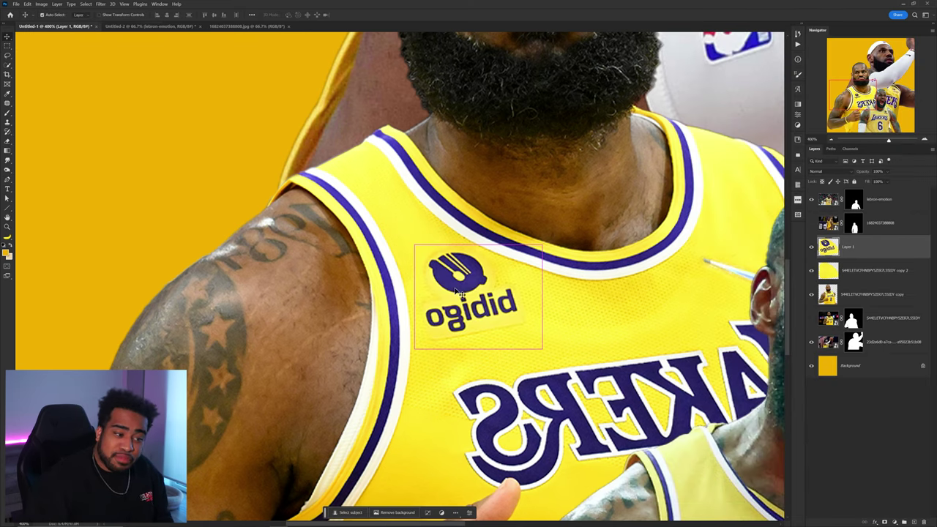
right_click(463, 281)
left_click(483, 415)
left_click_drag(551, 244, 495, 210)
left_click_drag(482, 271, 465, 280)
Skew the flipped bibigo logo so its slant follows the jersey fabric
right_click(481, 293)
left_click(492, 327)
left_click_drag(542, 306, 533, 294)
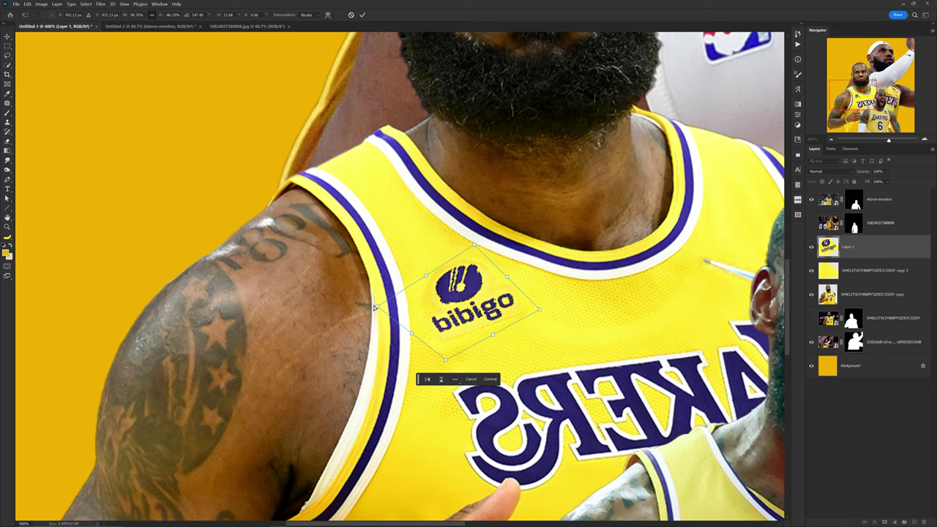
mouse_move(469, 242)
left_mouse_down()
mouse_move(476, 225)
mouse_move(476, 233)
left_mouse_up()
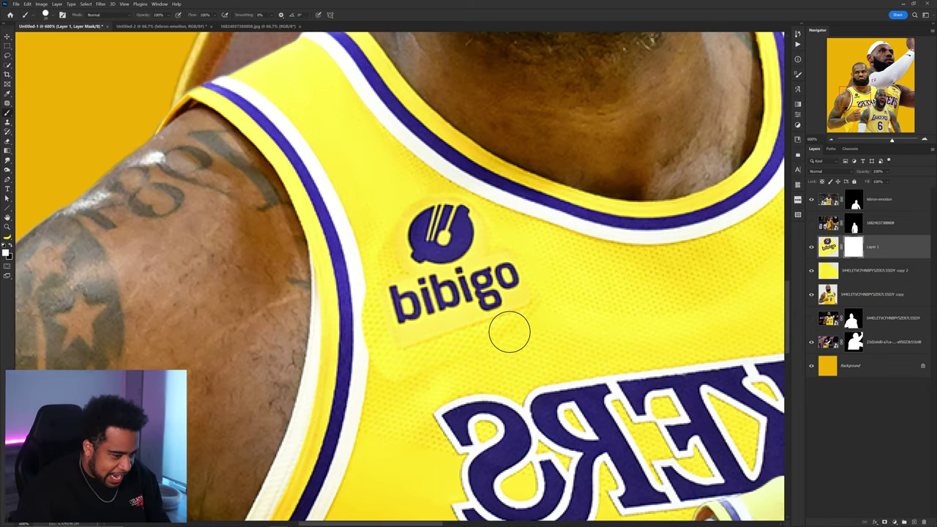
Paint black on the logo layer's mask around the bibigo lettering to blend the patch edges into the jersey
scroll(510, 330, "up", 3)
left_click_drag(483, 338, 495, 304)
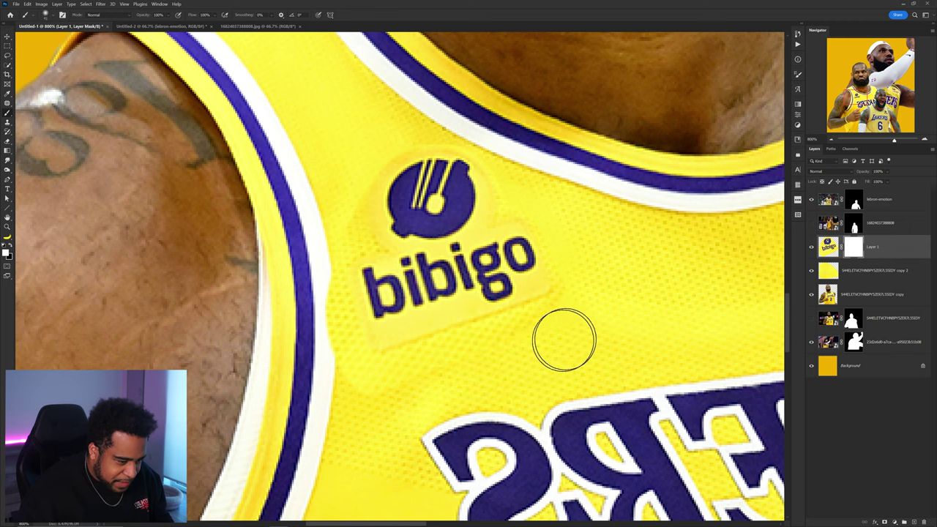
scroll(488, 376, "down", 4)
left_click_drag(582, 303, 522, 248)
scroll(522, 247, "down", 2)
key("v")
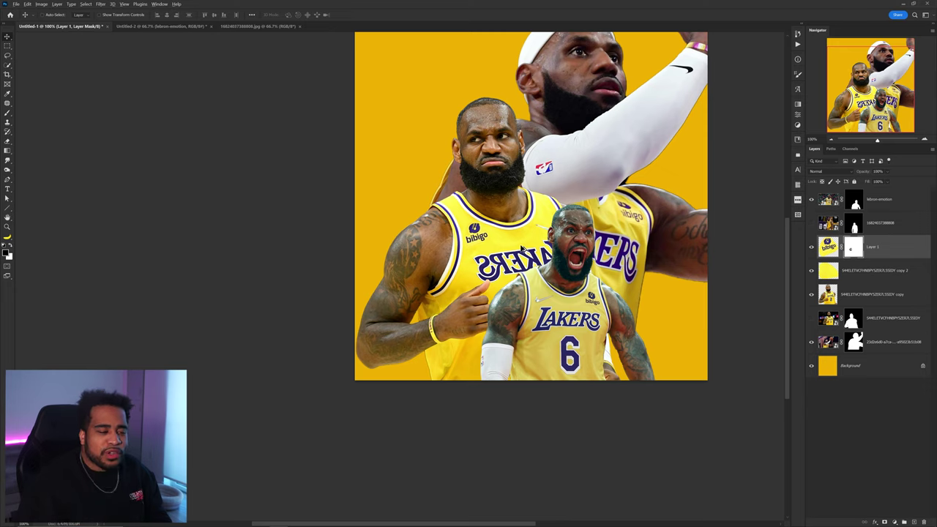
Scale the bibigo logo down slightly on the middle player's chest
scroll(522, 249, "up", 3)
key("ctrl+t")
left_click_drag(403, 149, 377, 173)
key("Return")
scroll(366, 175, "down", 1)
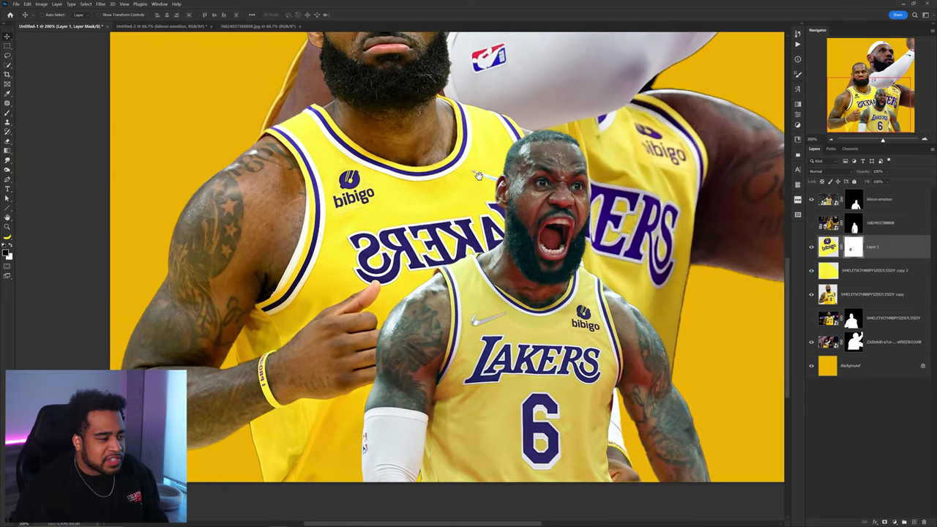
scroll(478, 176, "down", 3)
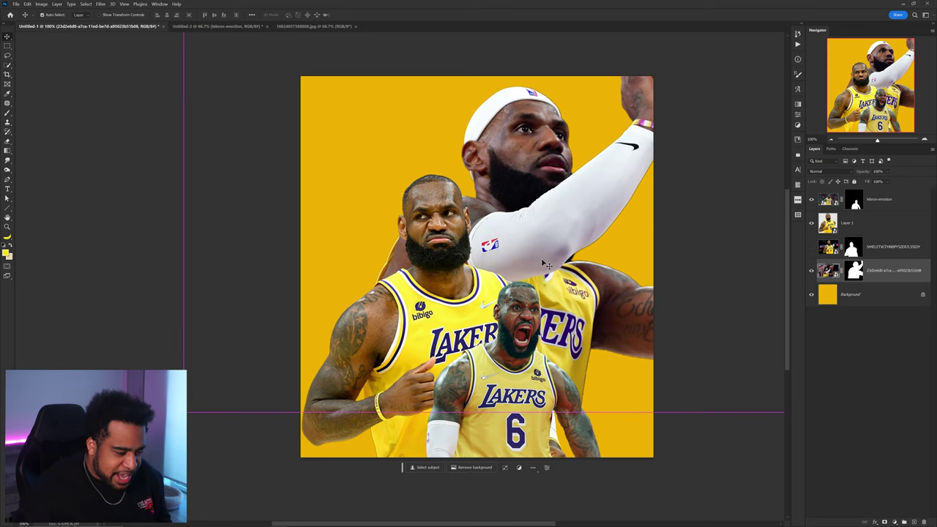
Try moving the middle player and the front player higher on the poster, undoing each move
mouse_move(513, 376)
left_mouse_down()
mouse_move(548, 366)
mouse_move(513, 376)
left_mouse_up()
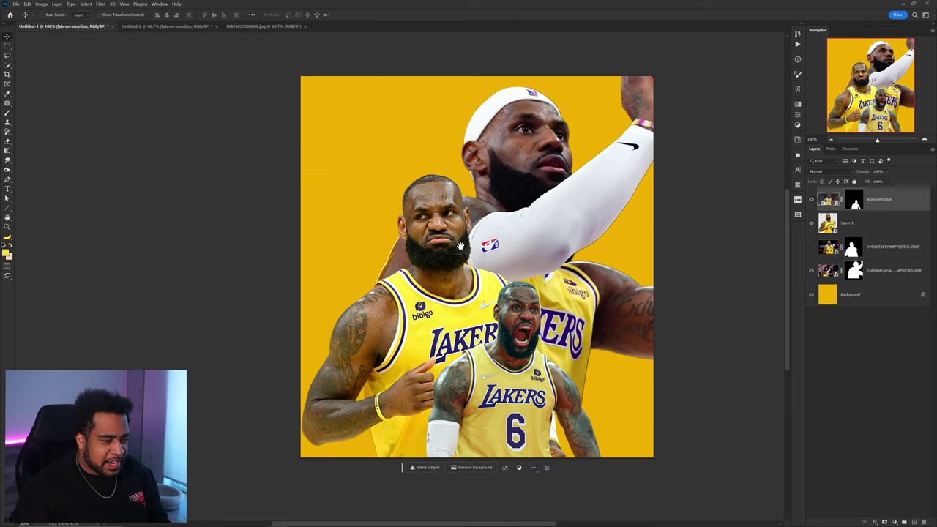
scroll(430, 231, "up", 1)
scroll(450, 231, "down", 1)
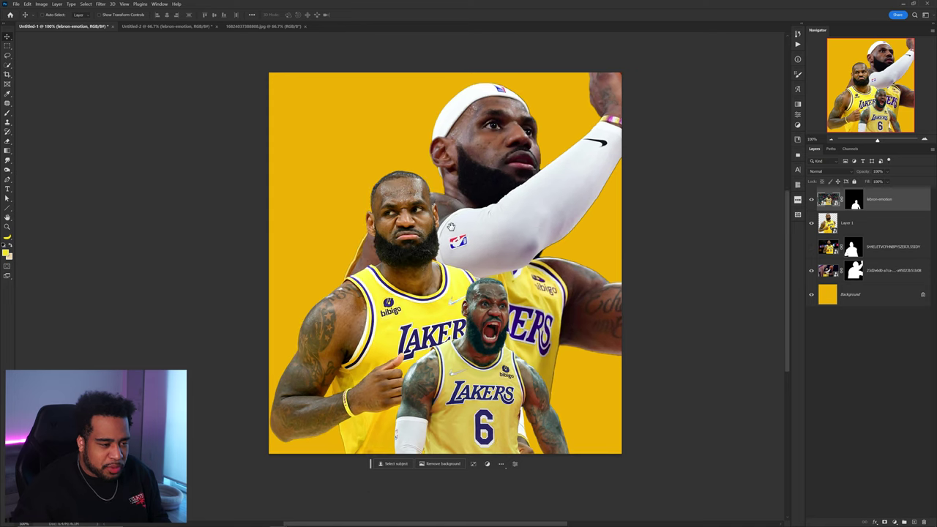
left_click_drag(466, 230, 449, 222)
scroll(448, 223, "up", 1)
scroll(440, 223, "down", 1)
left_click_drag(392, 204, 382, 185)
key("ctrl+z")
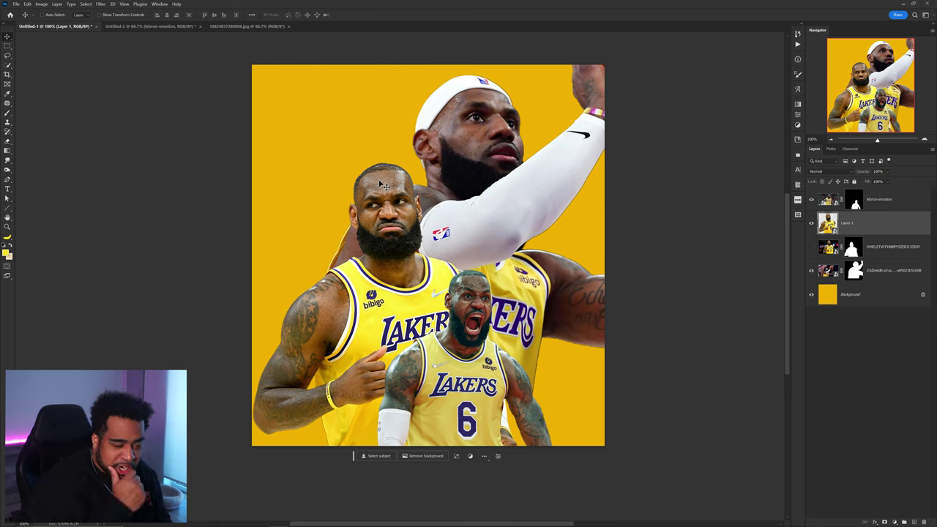
left_click_drag(475, 281, 472, 238)
key("ctrl+z")
mouse_move(490, 137)
left_mouse_down()
mouse_move(525, 100)
mouse_move(498, 133)
left_mouse_up()
Apply the Camera Raw Filter to the lebron-emotion layer with Temperature +20 and Tint +16
left_click(886, 202)
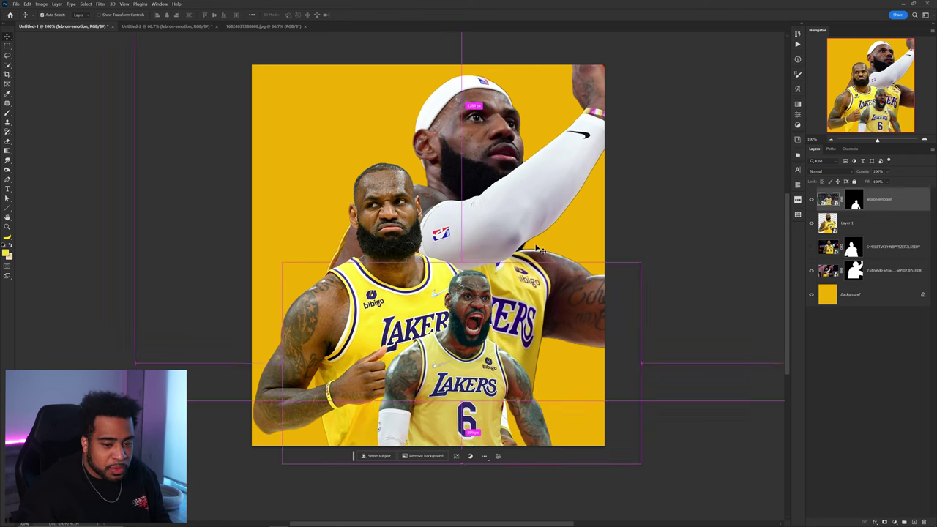
left_click(101, 4)
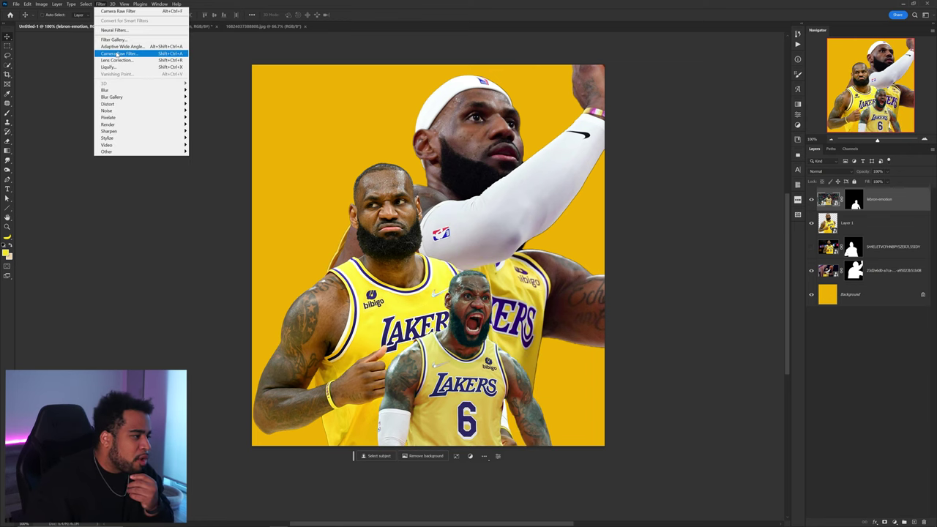
left_click(117, 52)
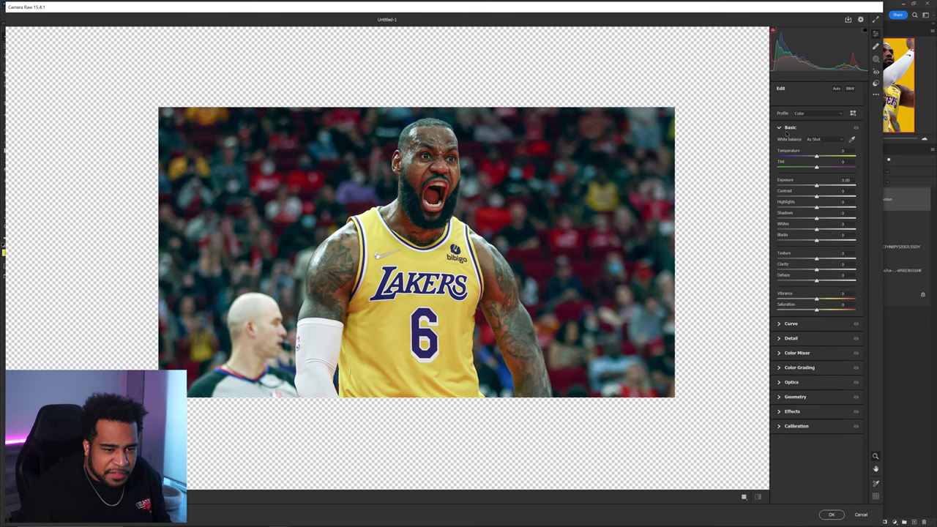
left_click_drag(816, 156, 825, 169)
left_click(831, 514)
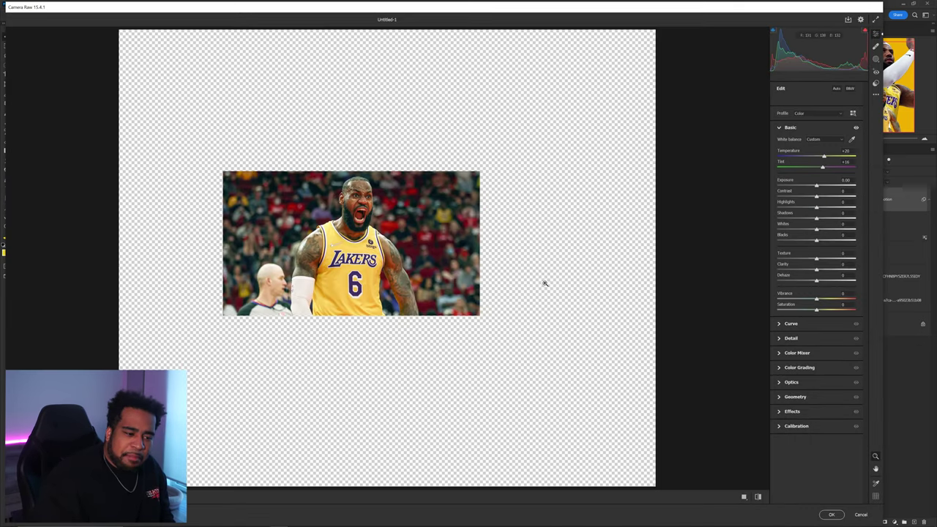
Set the Aquas saturation to -100 and lower the Blues saturation in the Color Mixer for lebron-emotion, and apply the Camera Raw Filter
left_click(344, 212)
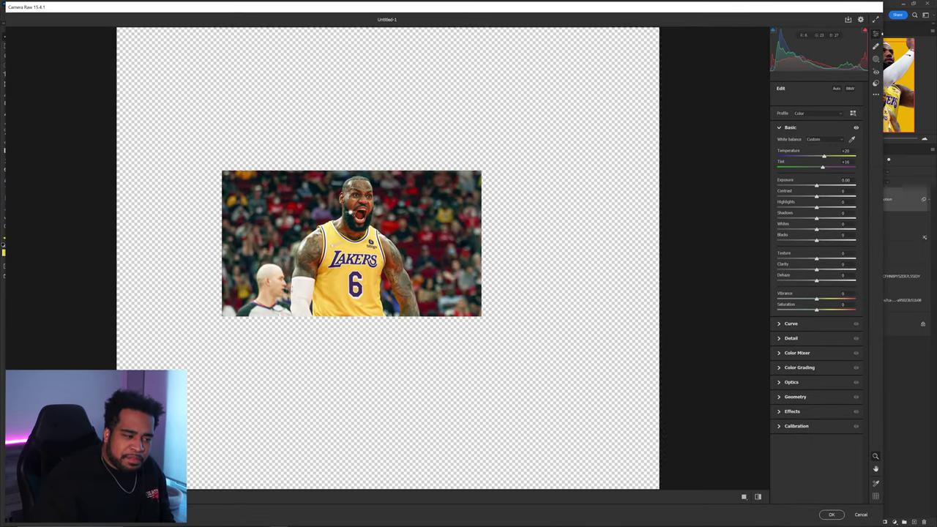
left_click_drag(396, 218, 455, 214)
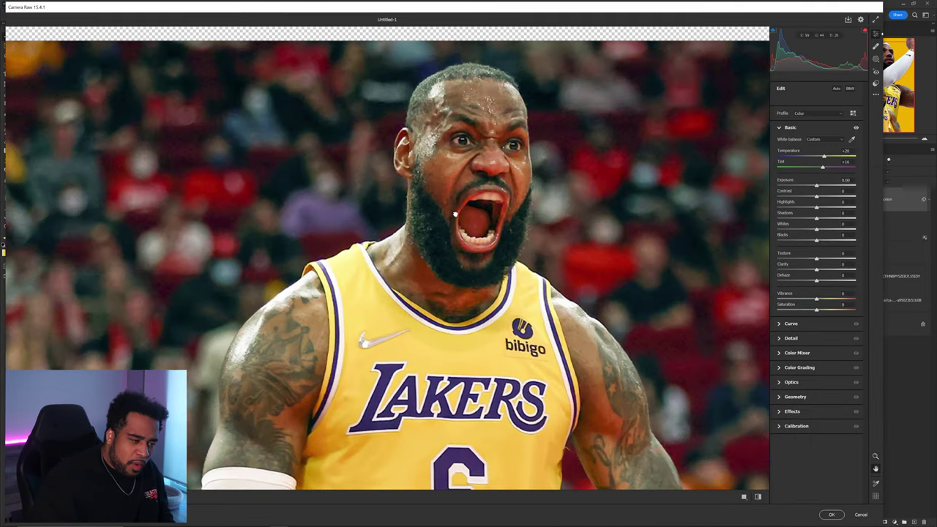
left_click(789, 128)
left_click(796, 173)
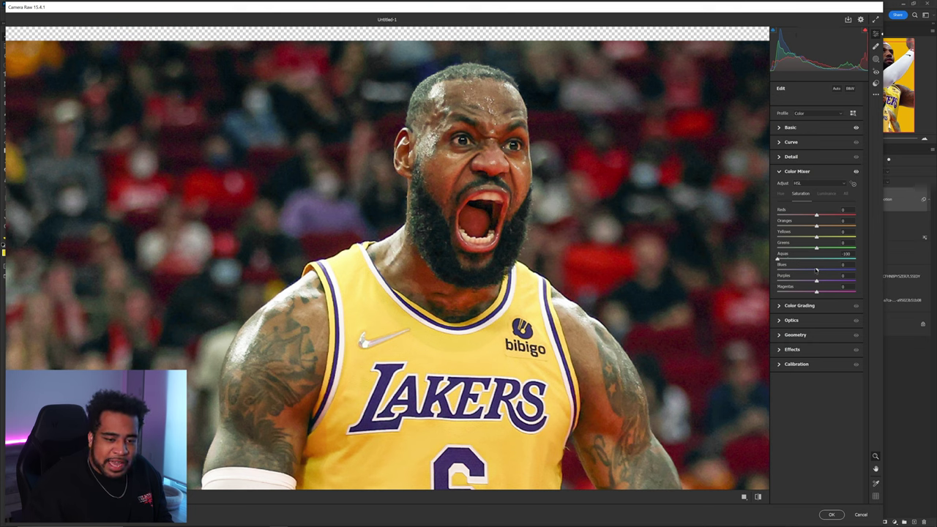
left_click_drag(811, 270, 762, 267)
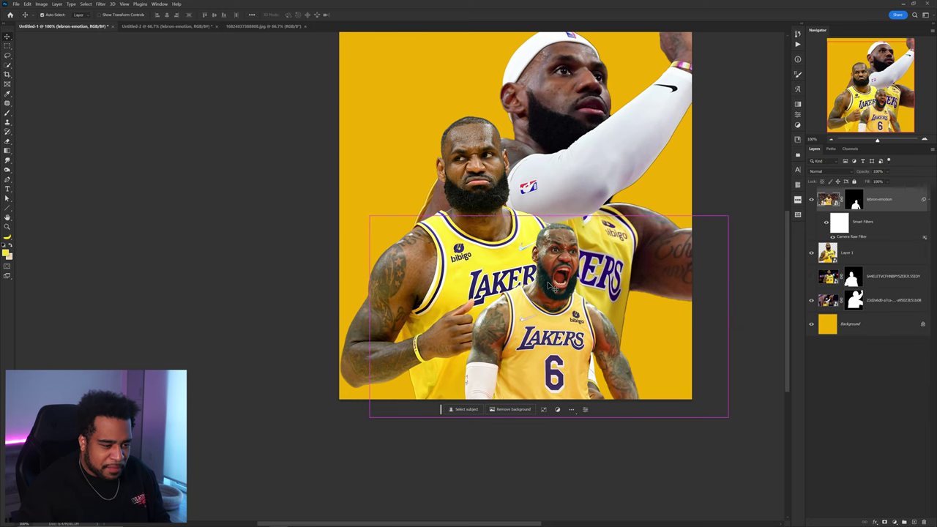
Reopen the Camera Raw Filter on lebron-emotion and set Highlights to -16 and Blacks to -7, with slight increases in Contrast and Whites
scroll(549, 290, "up", 4)
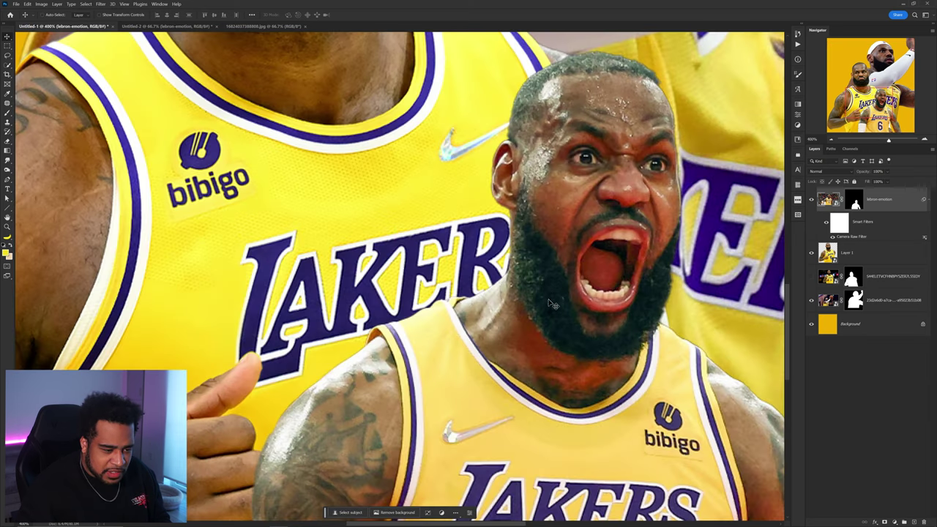
scroll(586, 284, "down", 4)
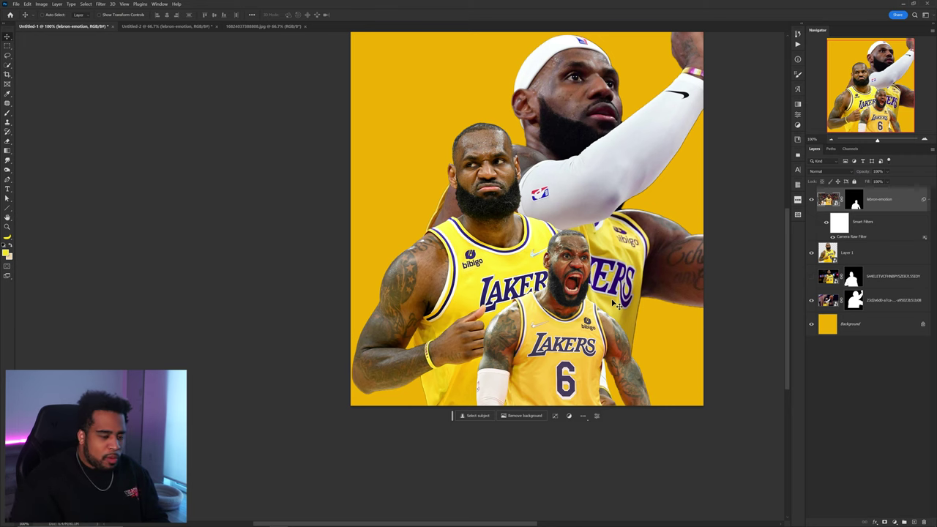
left_click_drag(616, 304, 587, 320)
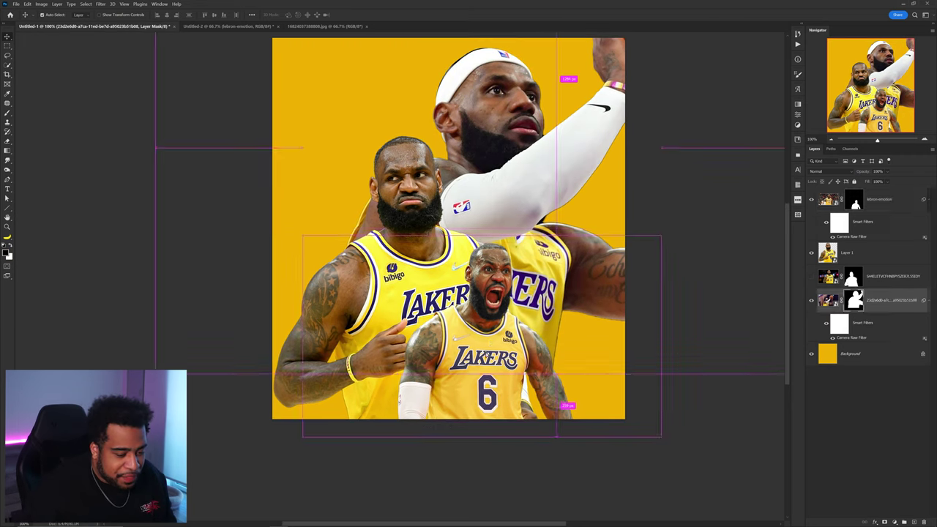
left_click(489, 297, "ctrl")
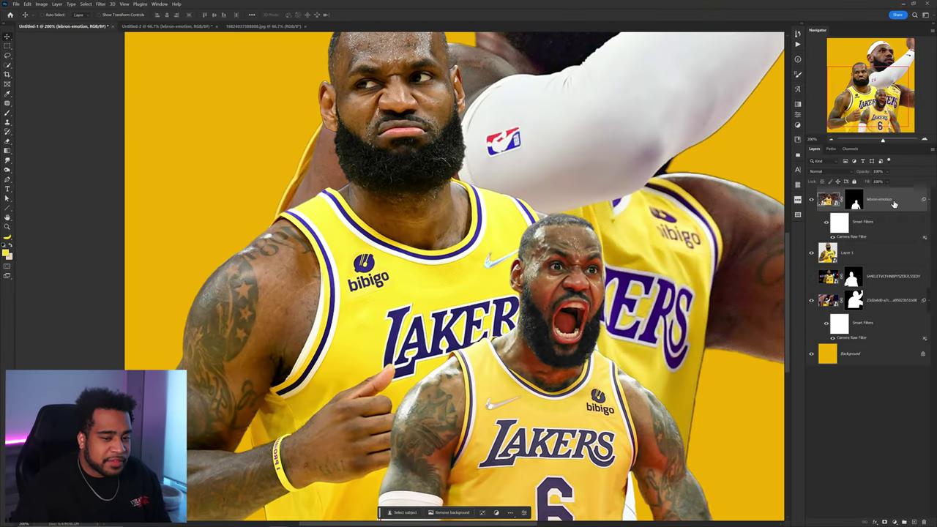
left_click(101, 5)
double_click(851, 237)
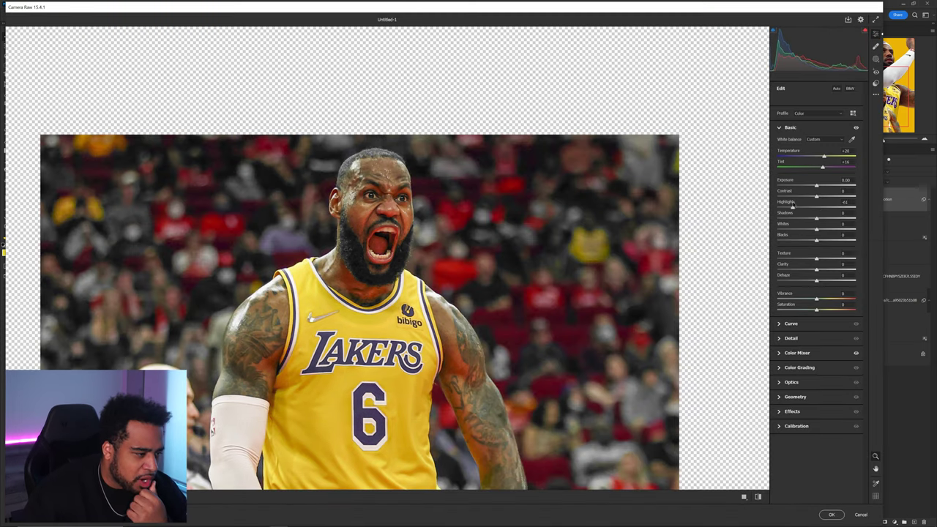
mouse_move(817, 207)
left_mouse_down()
mouse_move(835, 198)
mouse_move(820, 200)
left_mouse_up()
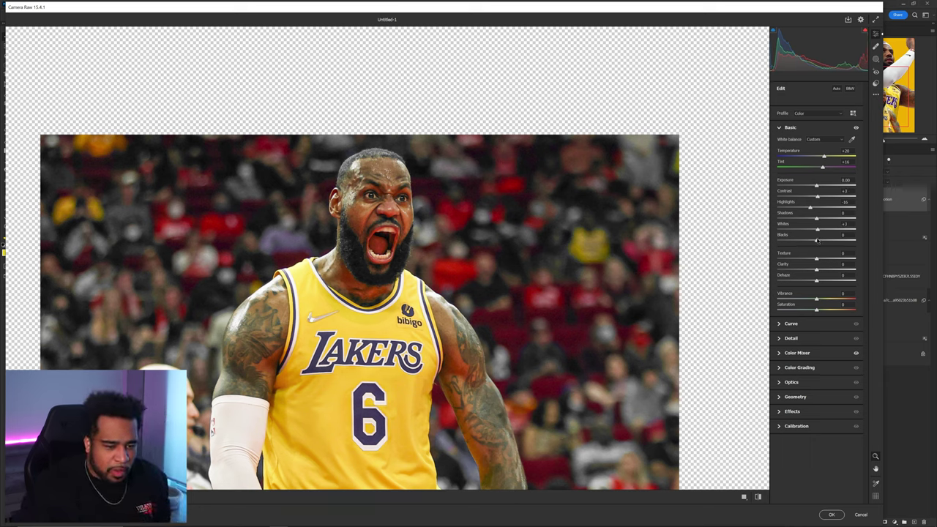
left_click_drag(817, 241, 805, 240)
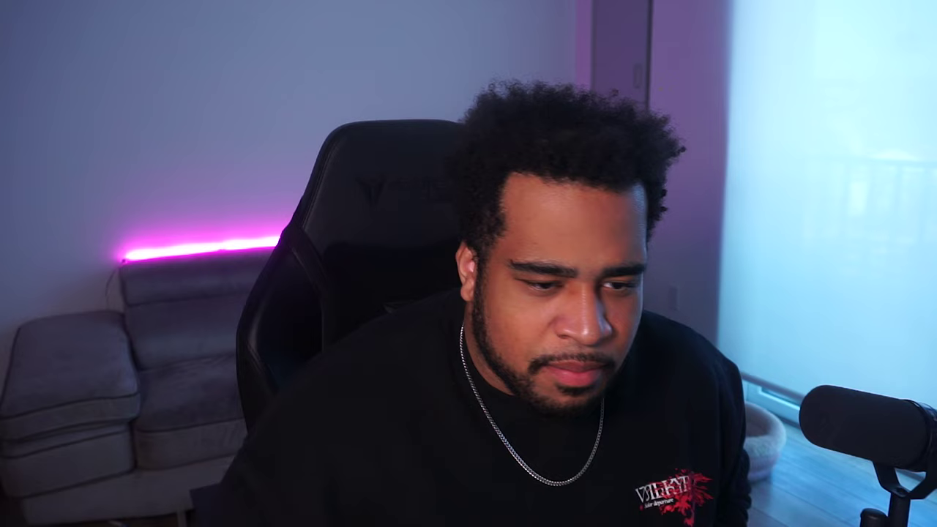
left_click_drag(810, 240, 814, 240)
Set Texture to +33 and Clarity to +13 for lebron-emotion, compare before and after, and apply the filter
left_click_drag(817, 259, 839, 259)
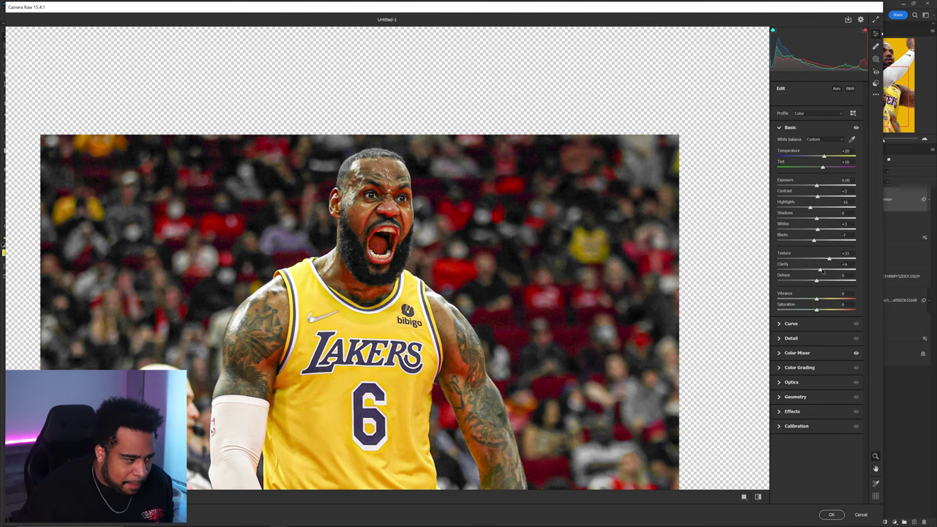
key("y")
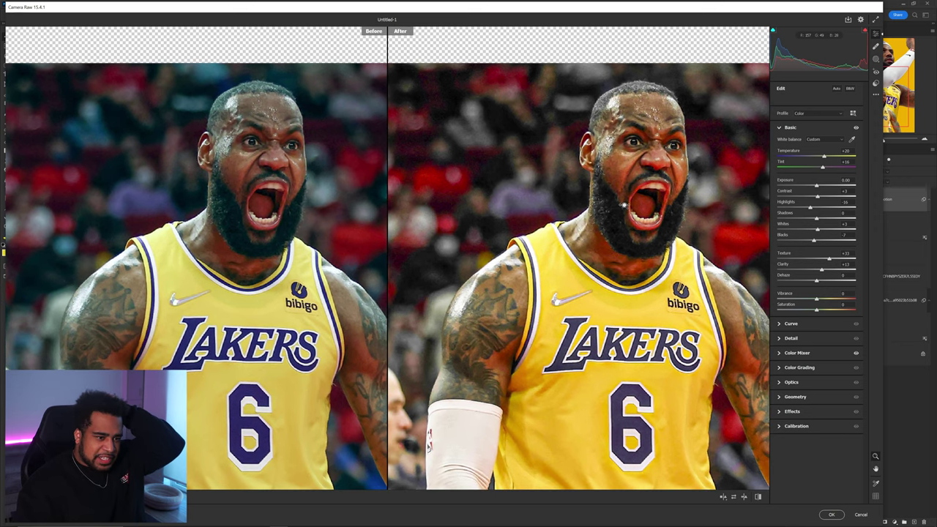
left_click(831, 515)
Apply the Camera Raw Filter to the middle player on Layer 1 with a strong Texture increase
left_click(100, 4)
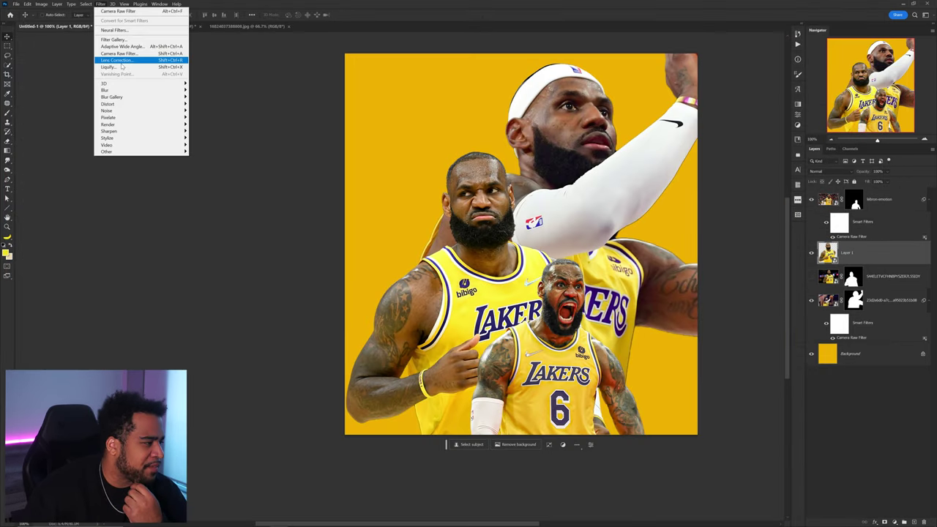
left_click(119, 53)
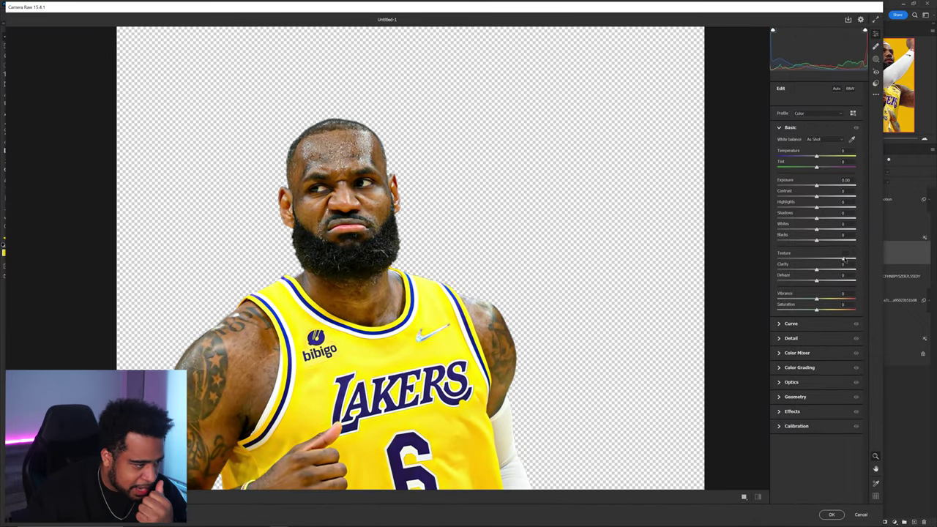
key("Return")
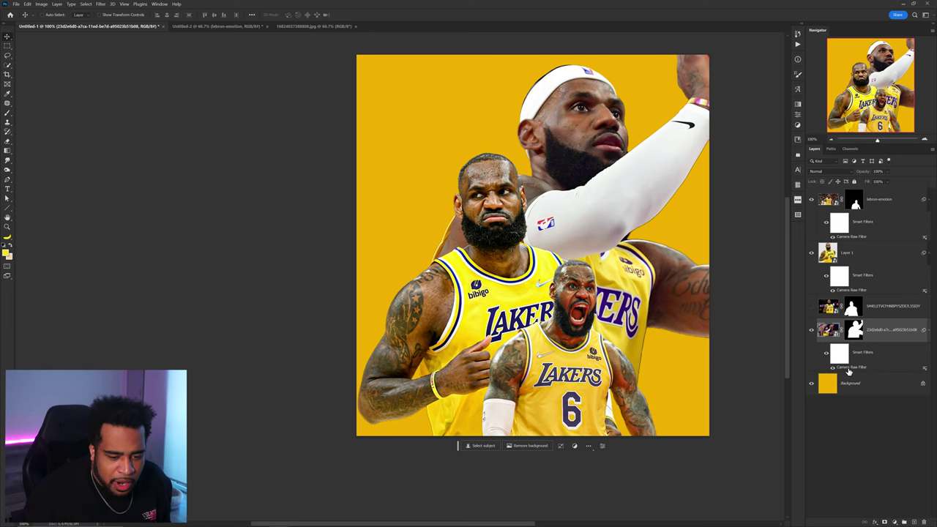
Reopen the back player's Camera Raw Filter, set Texture to +100 and inspect the face detail
double_click(849, 367)
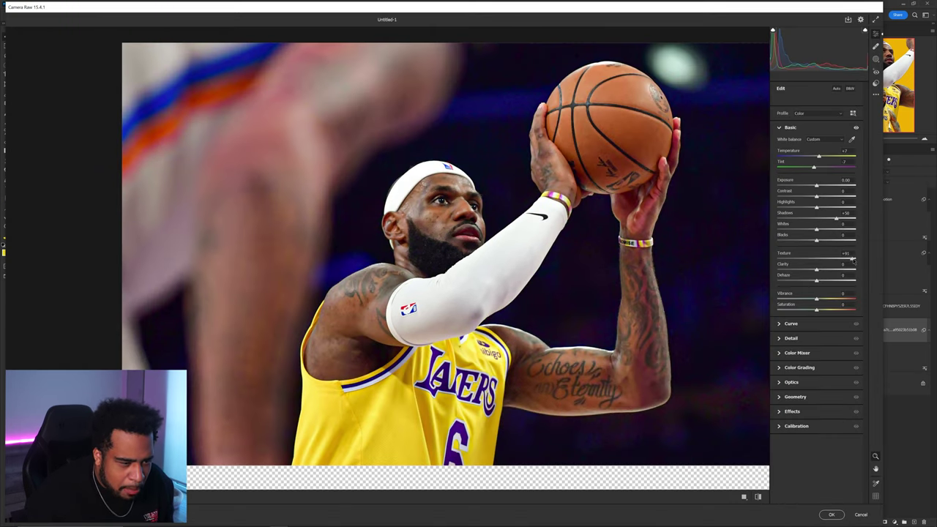
scroll(485, 242, "up", 3)
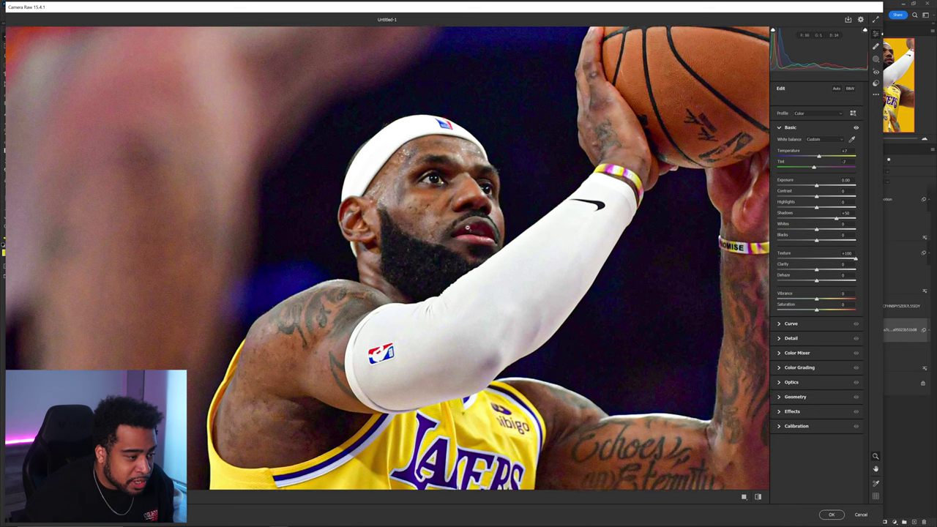
double_click(817, 261)
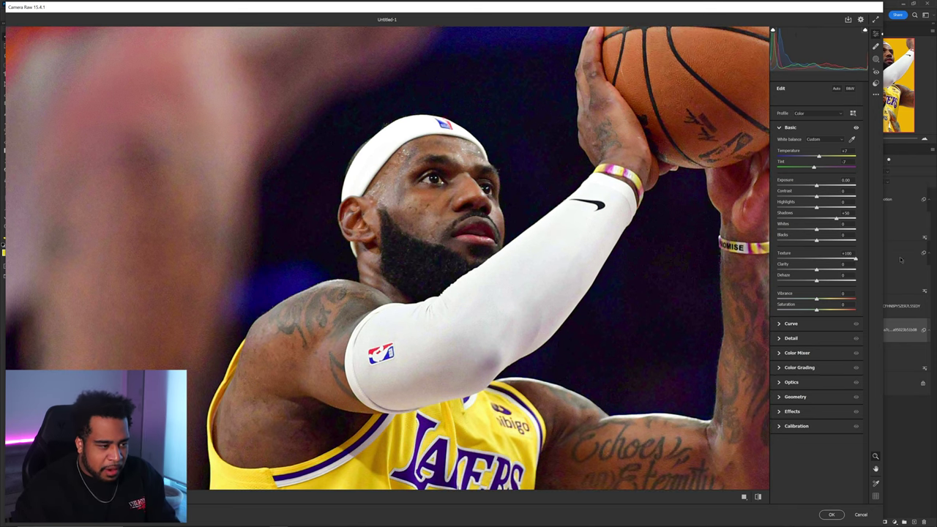
scroll(441, 197, "up", 4)
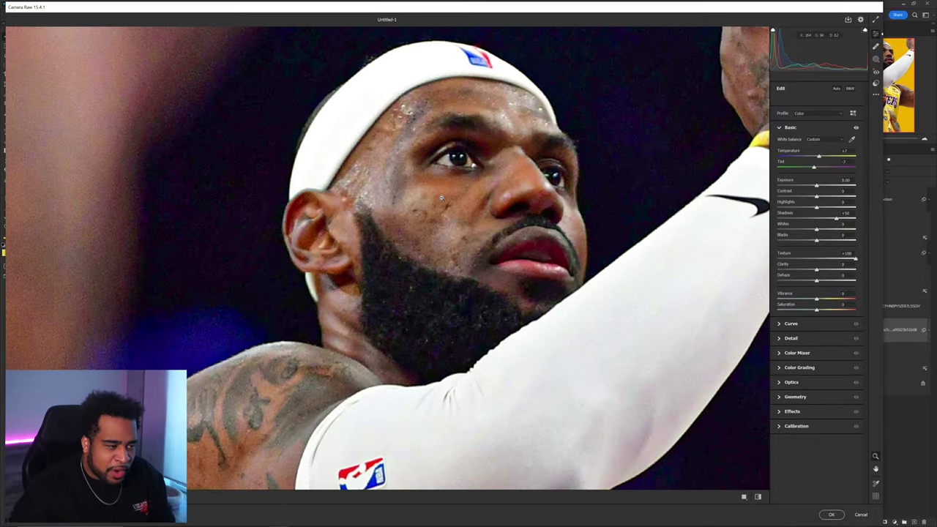
Sharpen the back player's photo, trying Sharpening at 150 before settling on 27, and apply the Camera Raw Filter
scroll(488, 205, "down", 4)
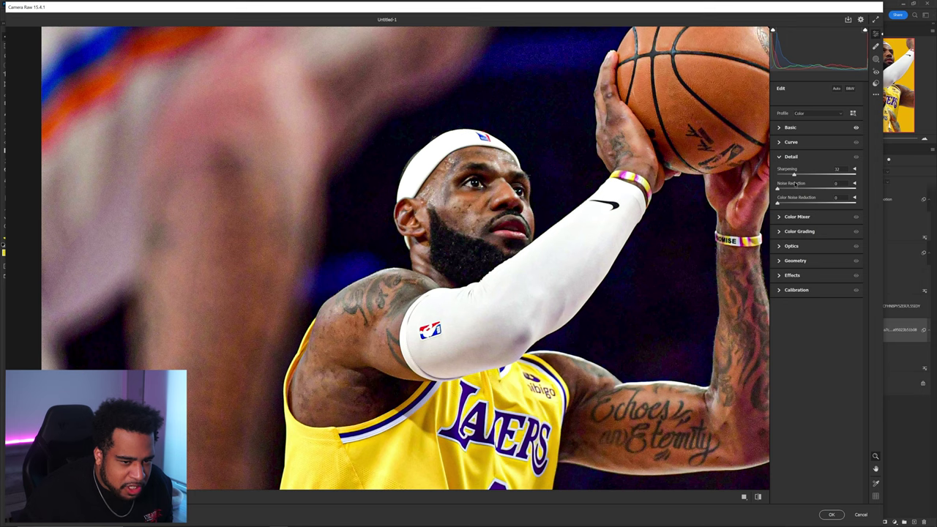
scroll(459, 196, "up", 4)
left_click_drag(811, 176, 832, 174)
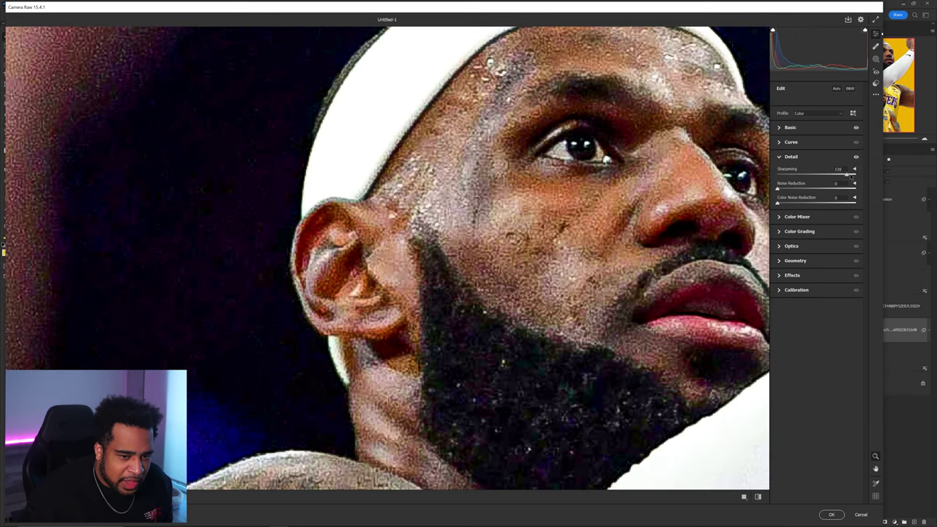
scroll(600, 194, "up", 3)
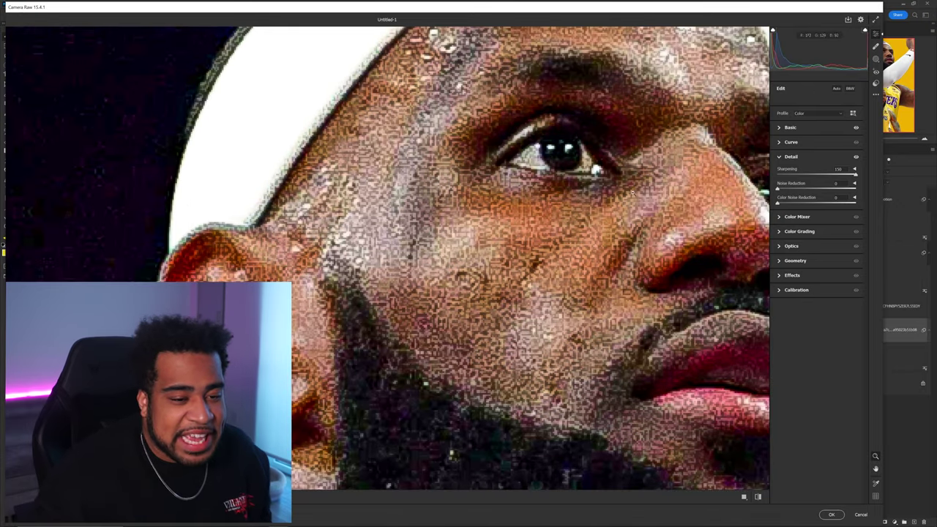
left_click(790, 174)
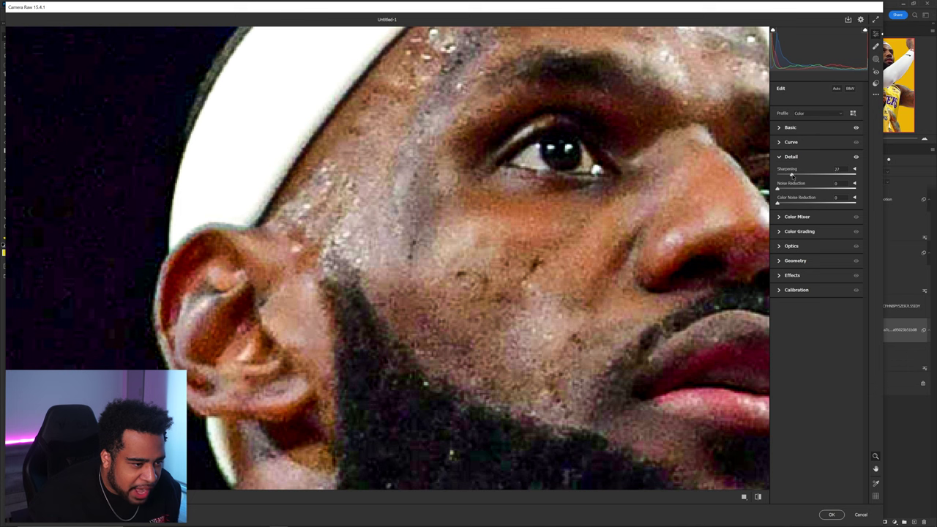
left_click(831, 514)
Inspect the back player's arm edges, open the layer mask in Select and Mask and set the edge detection Radius to 1 px
left_click_drag(627, 164, 554, 160)
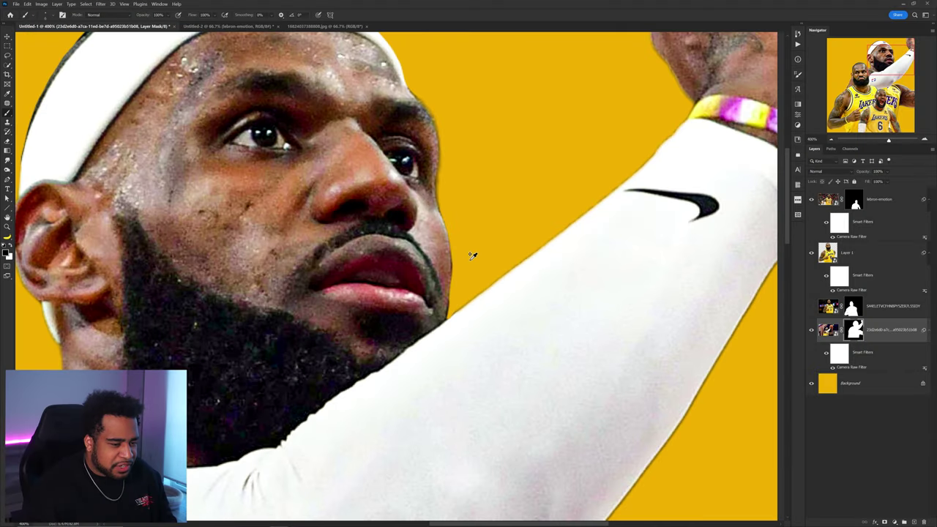
scroll(579, 269, "down", 3)
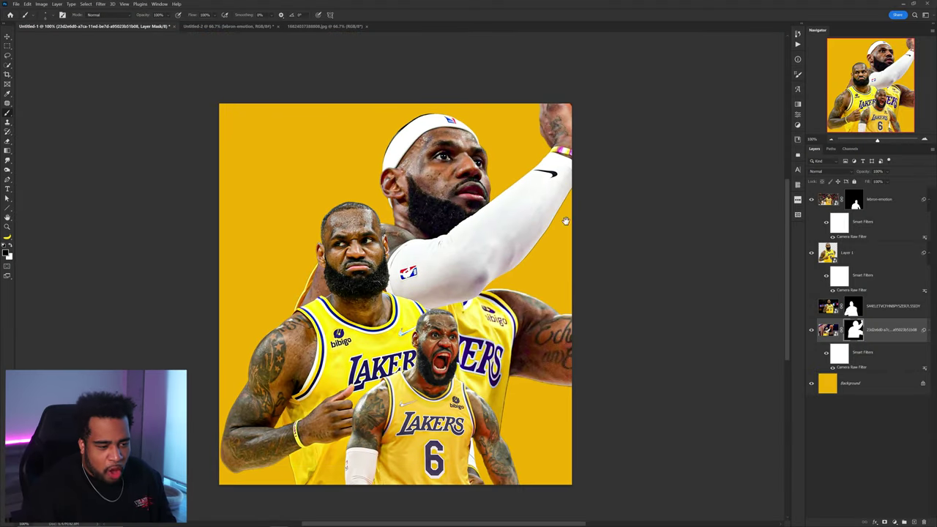
scroll(513, 282, "up", 5)
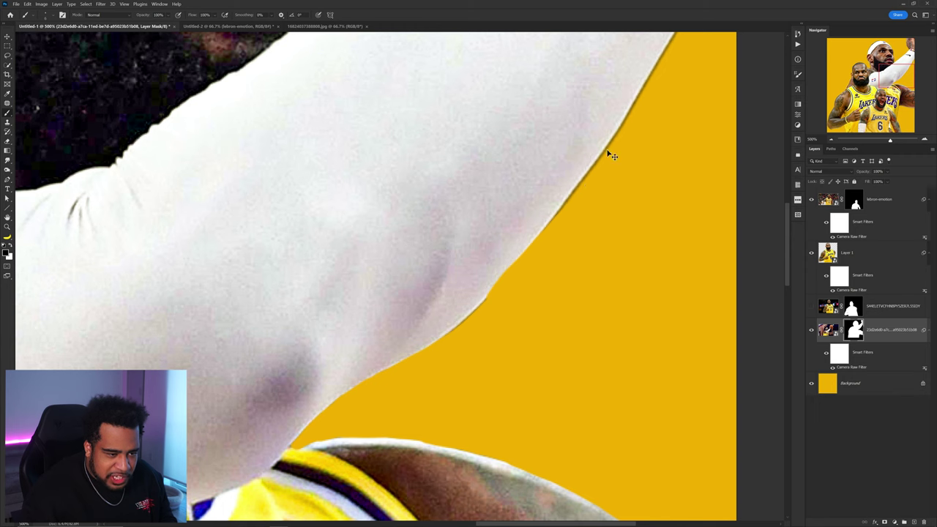
key("v")
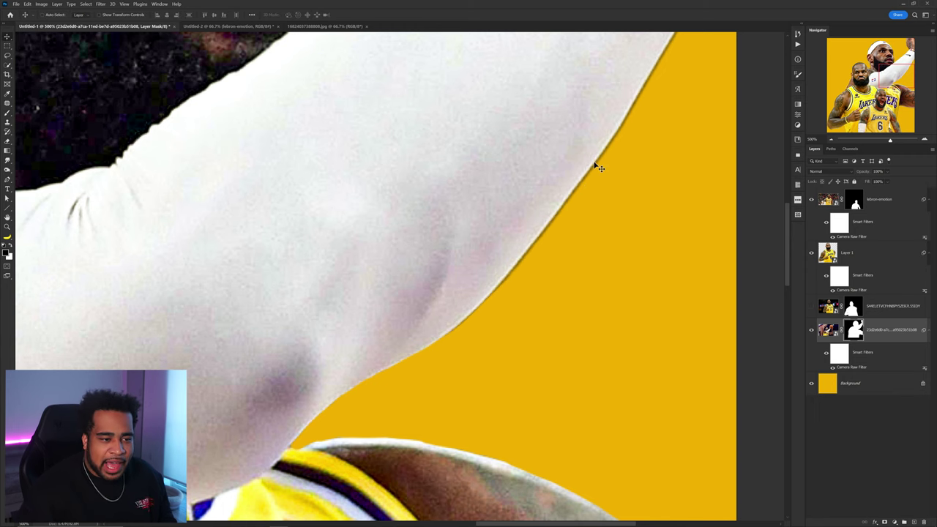
scroll(633, 193, "down", 1)
double_click(855, 331)
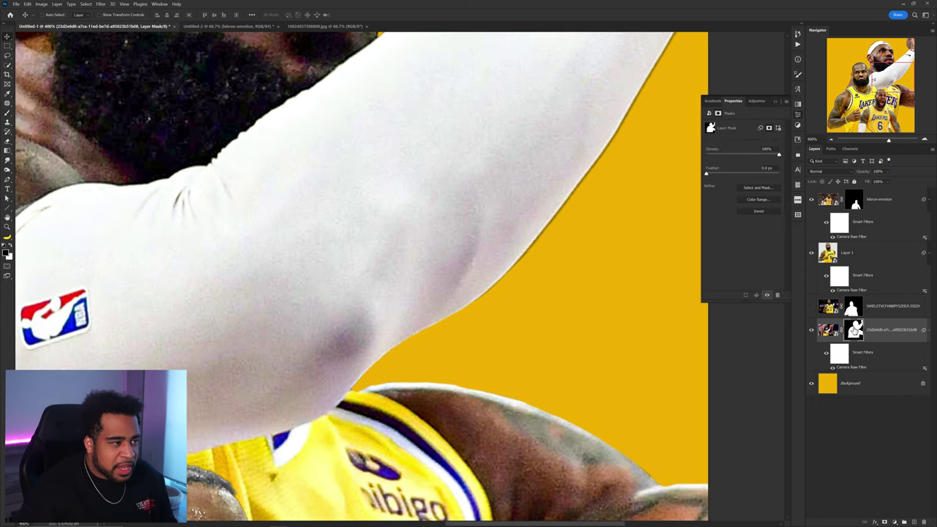
left_click(765, 188)
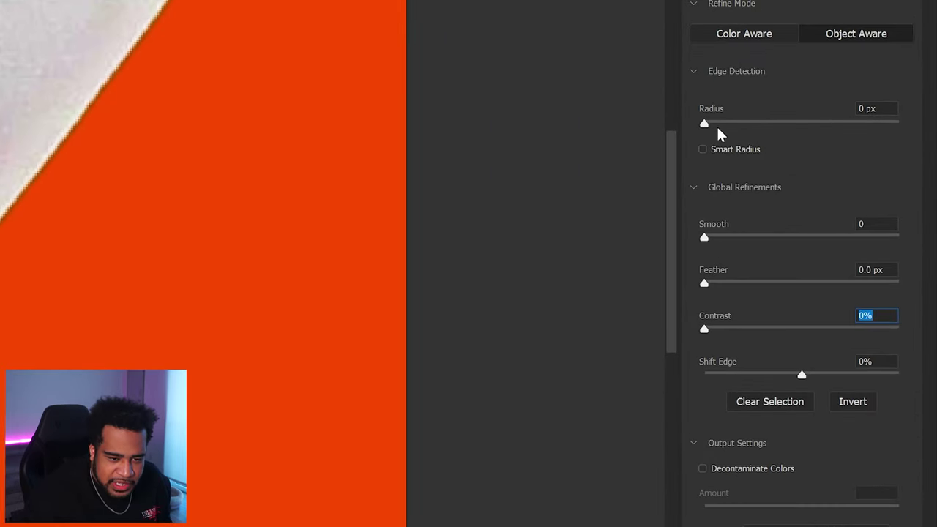
key("Return")
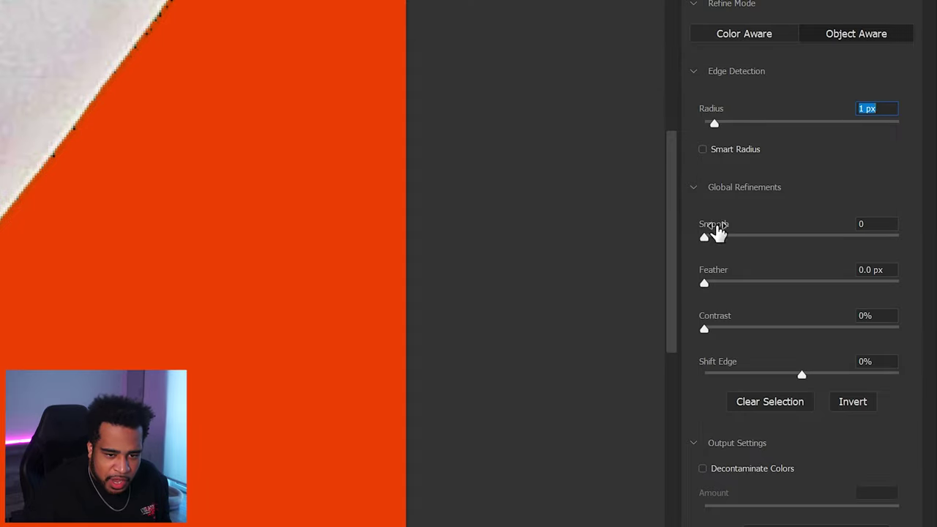
Set Smooth to 13 and Shift Edge to -13%, and output the refined cutout to a new layer with a layer mask
left_click_drag(706, 236, 729, 236)
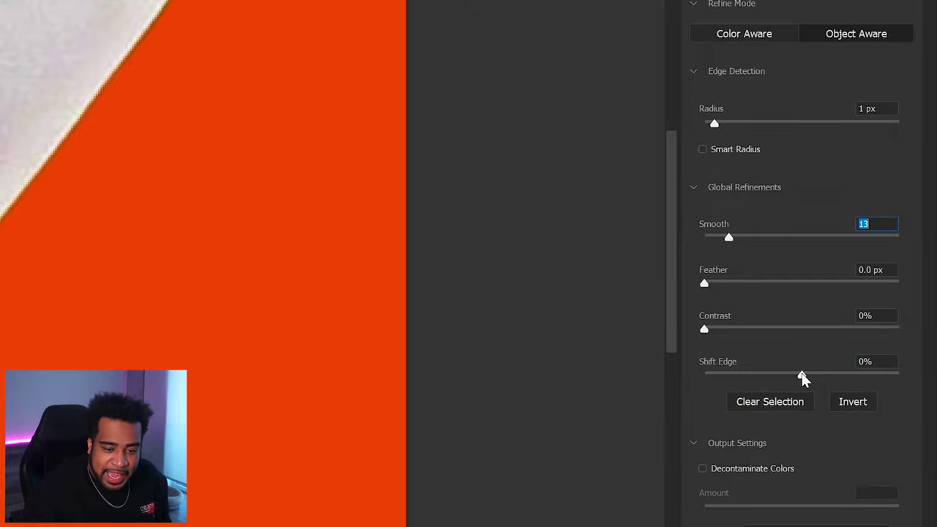
left_click_drag(796, 373, 789, 374)
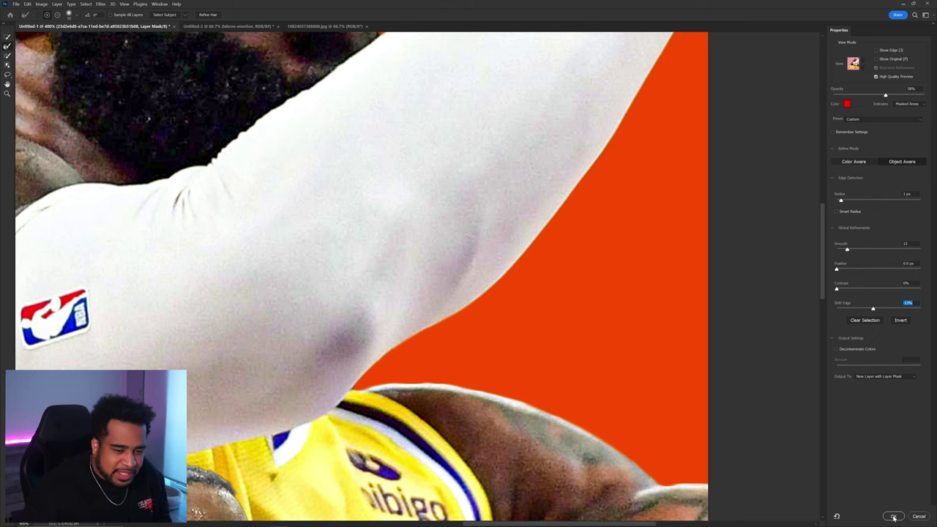
left_click(893, 517)
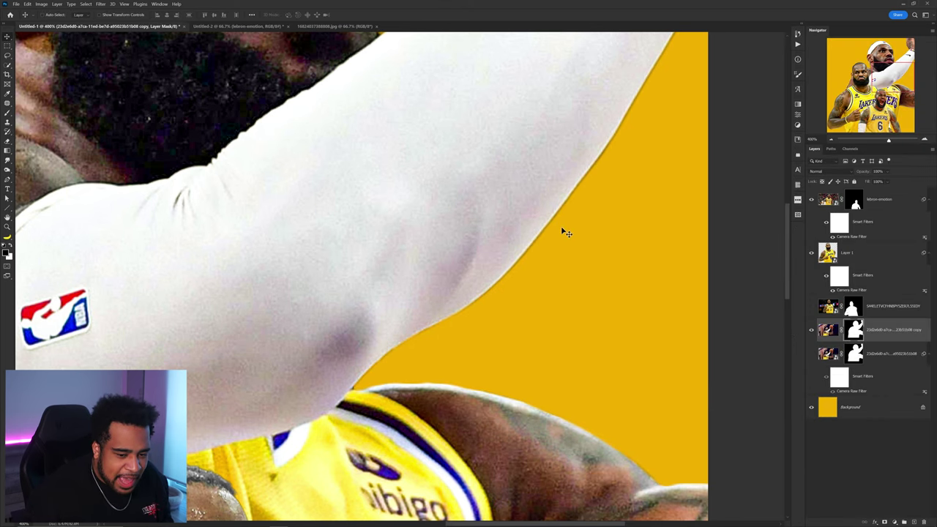
Compare the white sleeve's edge before and after the mask refinement by undoing and redoing it
scroll(555, 227, "down", 2)
scroll(560, 229, "up", 2)
key("ctrl+z")
key("ctrl+shift+z")
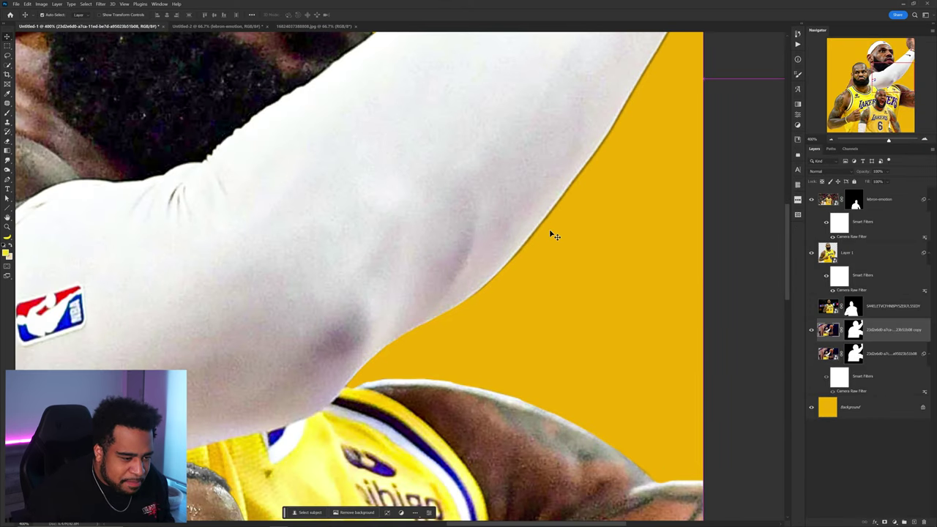
Undo the mask refinement once more to check the sleeve edge, and review the reference posters in the moodboard document
key("ctrl+z")
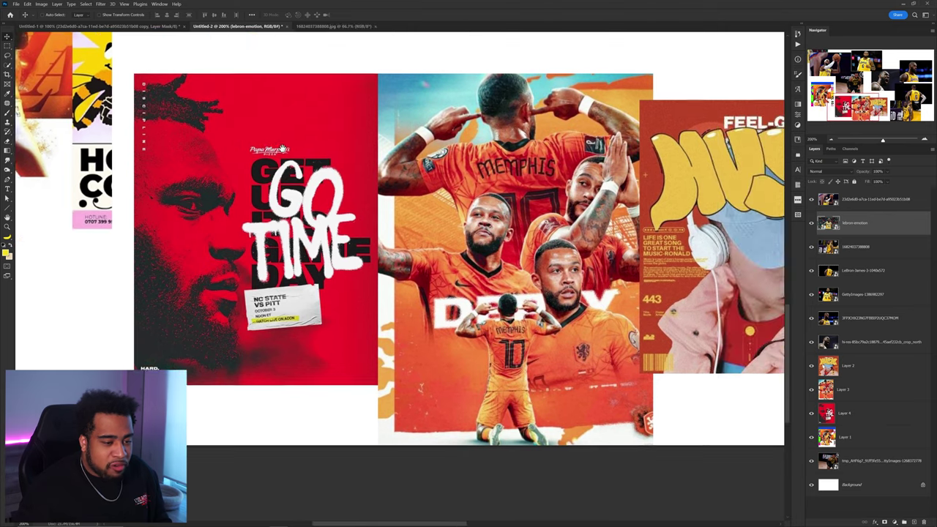
scroll(423, 123, "right", 1)
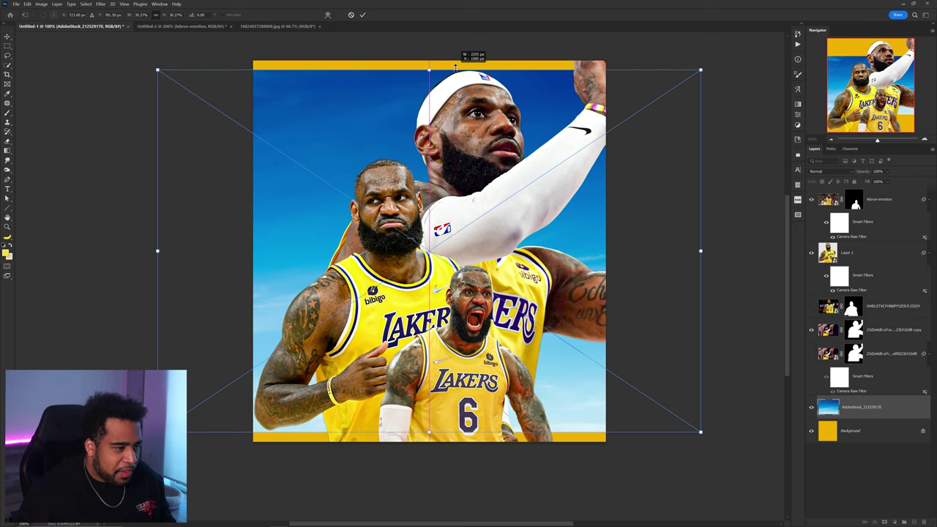
Enlarge the sky photo behind the players to span the poster, and shift it up to cover only the upper part
left_click_drag(456, 67, 460, 61)
key("Return")
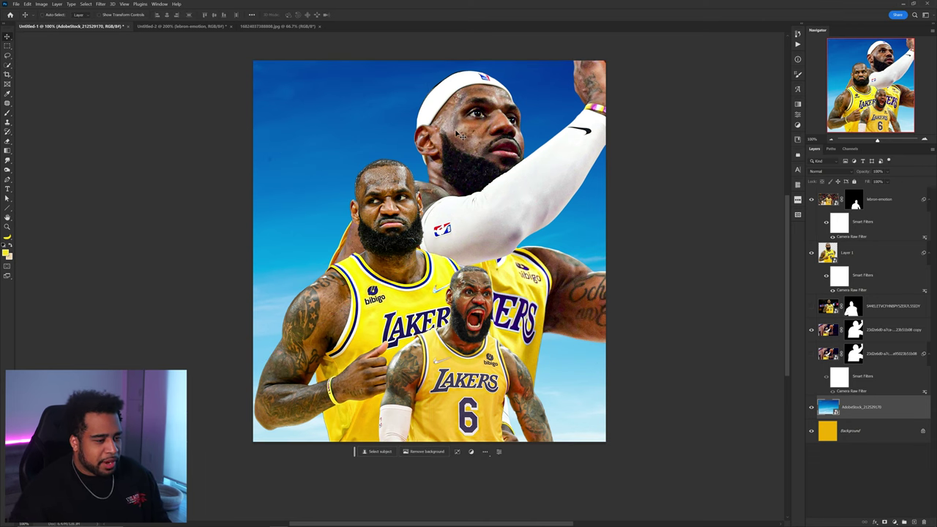
left_click_drag(481, 116, 487, 113)
left_click_drag(485, 225, 513, 117)
left_click_drag(511, 192, 515, 159)
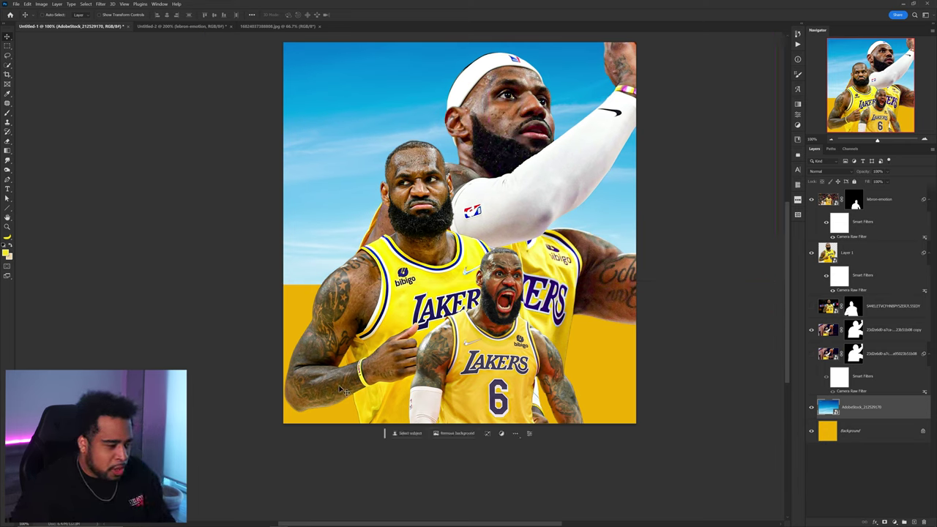
left_click_drag(510, 242, 500, 253)
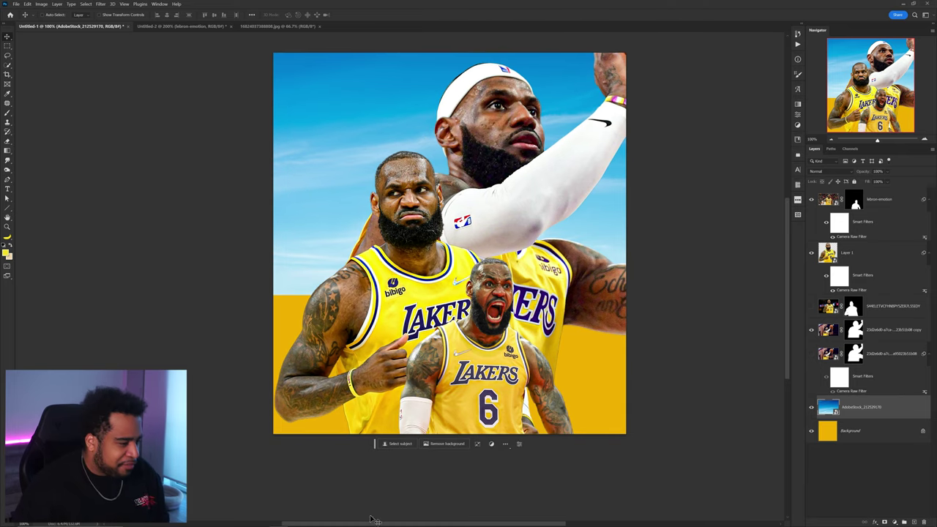
Switch to the browser, examine the daytime exterior photo in the Crypto.com Arena image results, and return to Photoshop
left_click(375, 520)
scroll(492, 191, "up", 4)
scroll(490, 189, "up", 2)
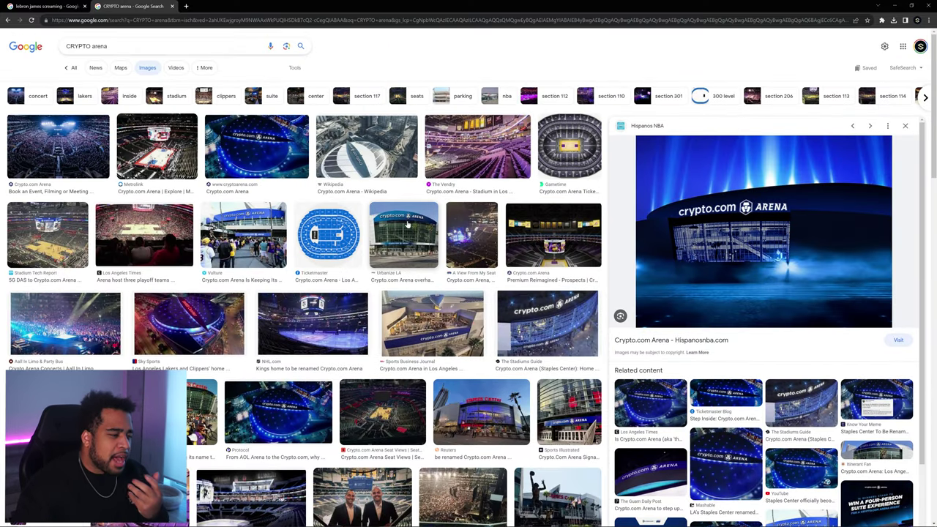
left_click(408, 224)
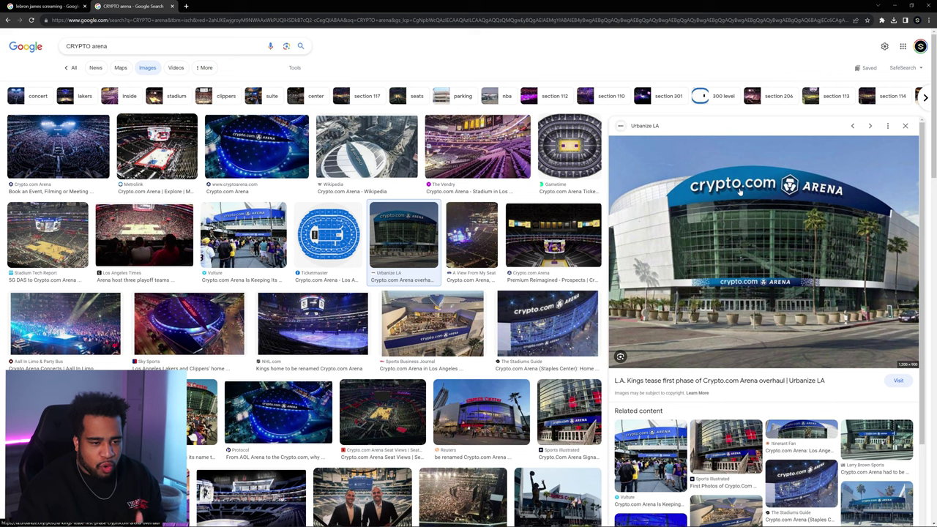
key("alt+Tab")
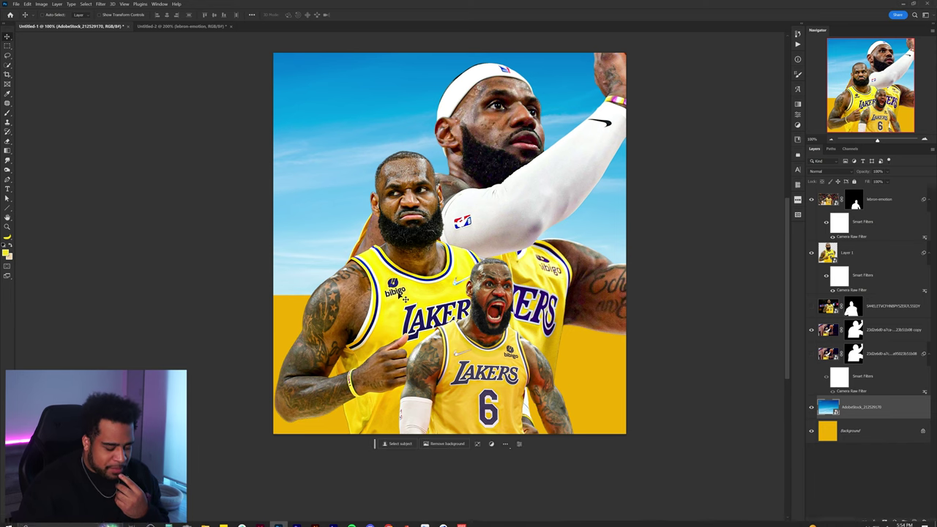
Capture a screenshot of the poster and sketch strokes across the background to plan the composition
key("Print")
left_click_drag(253, 38, 666, 470)
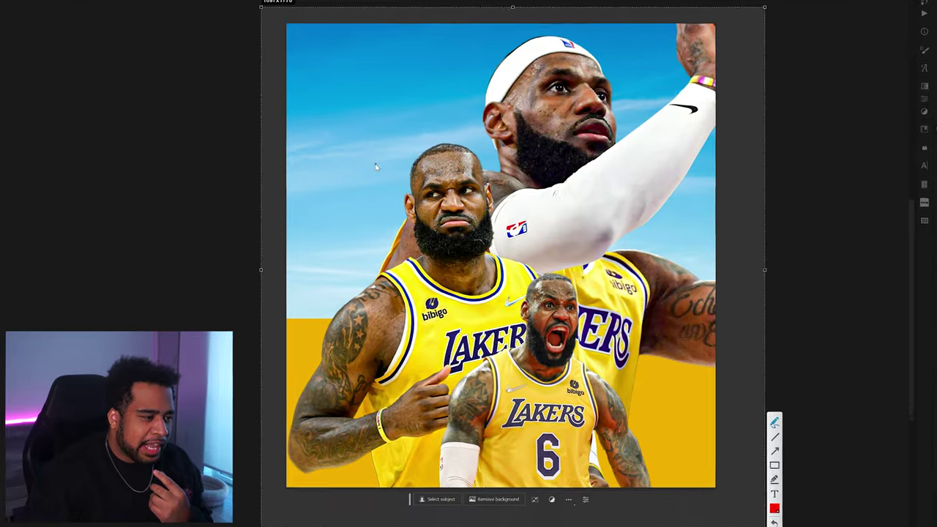
left_click_drag(345, 166, 431, 134)
left_click_drag(668, 181, 251, 202)
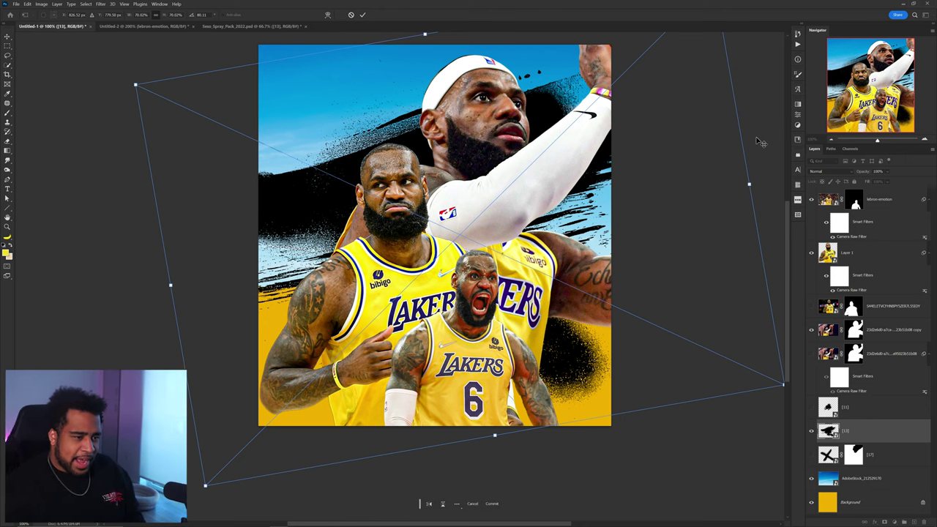
Commit the tilted placement of the black spray texture across the background behind the players
key("Return")
left_click_drag(509, 124, 506, 112)
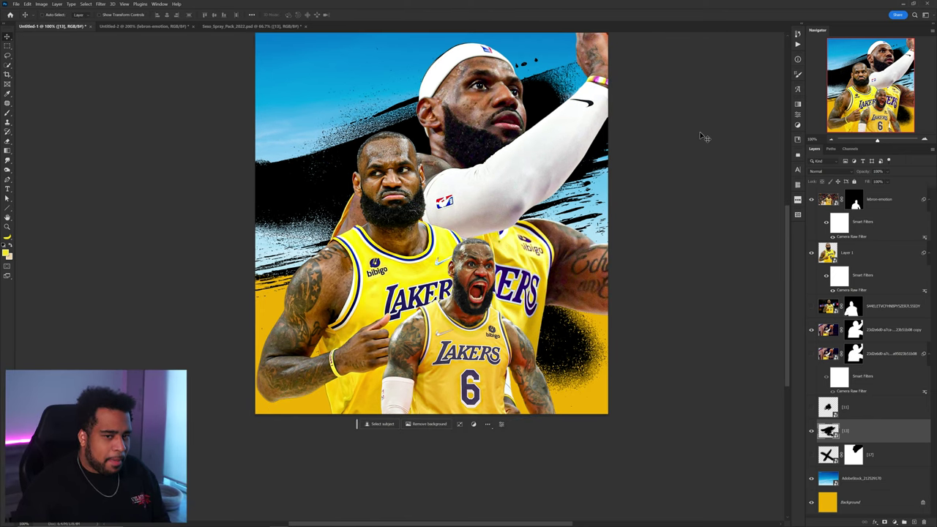
Add a layer above the spray texture, brush across the background behind the players, and select both layers together
left_click(914, 521)
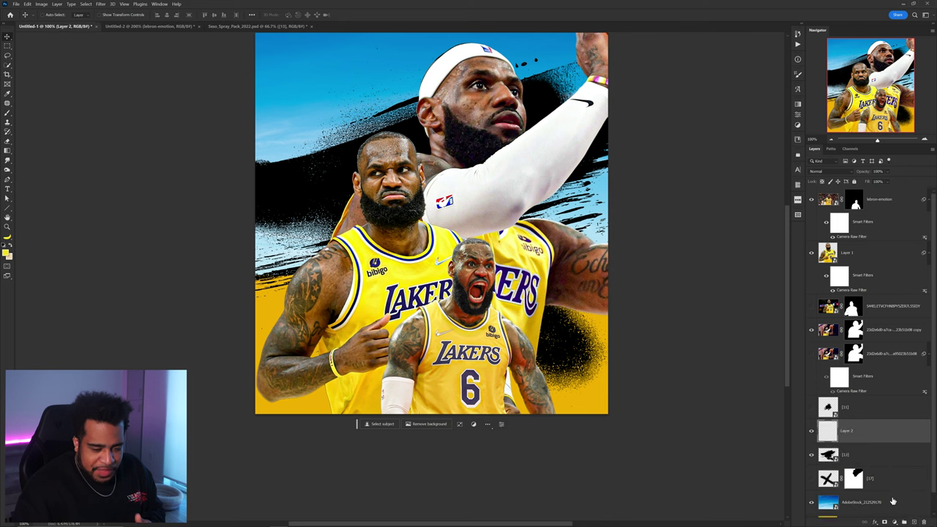
key("b")
mouse_move(271, 203)
left_mouse_down()
mouse_move(398, 227)
mouse_move(376, 252)
mouse_move(246, 309)
mouse_move(245, 362)
mouse_move(378, 399)
mouse_move(530, 400)
mouse_move(640, 364)
mouse_move(649, 261)
mouse_move(730, 193)
left_mouse_up()
key("v")
left_click(864, 453, "shift")
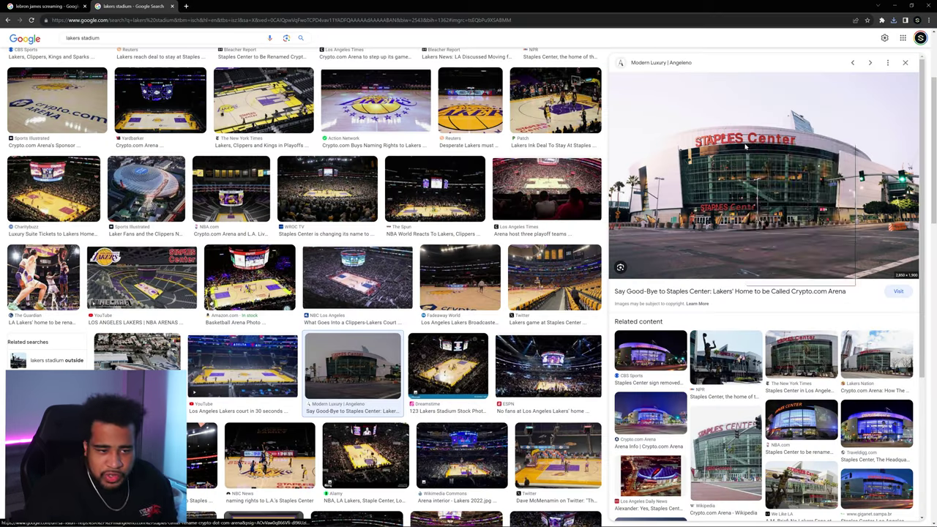
Copy the Staples Center exterior photo from the lakers stadium image results in the browser and return to Photoshop
right_click(745, 144)
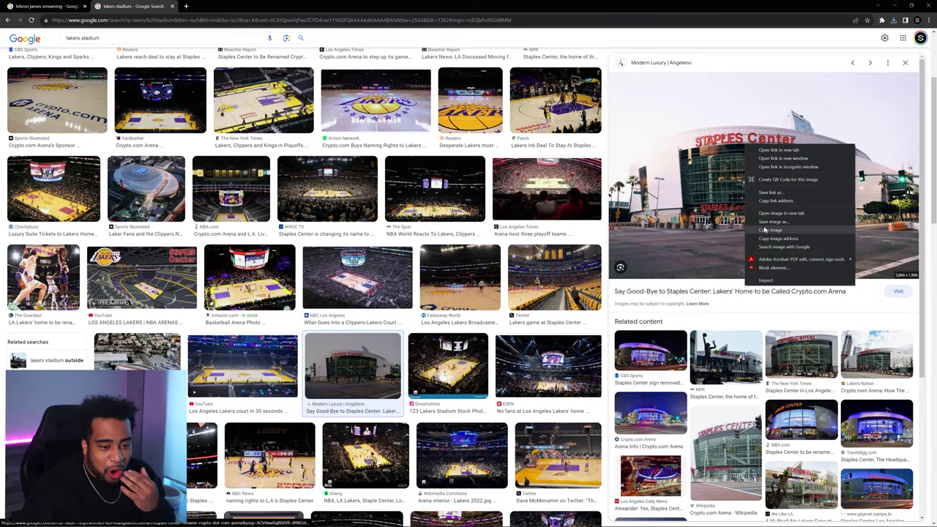
left_click(765, 230)
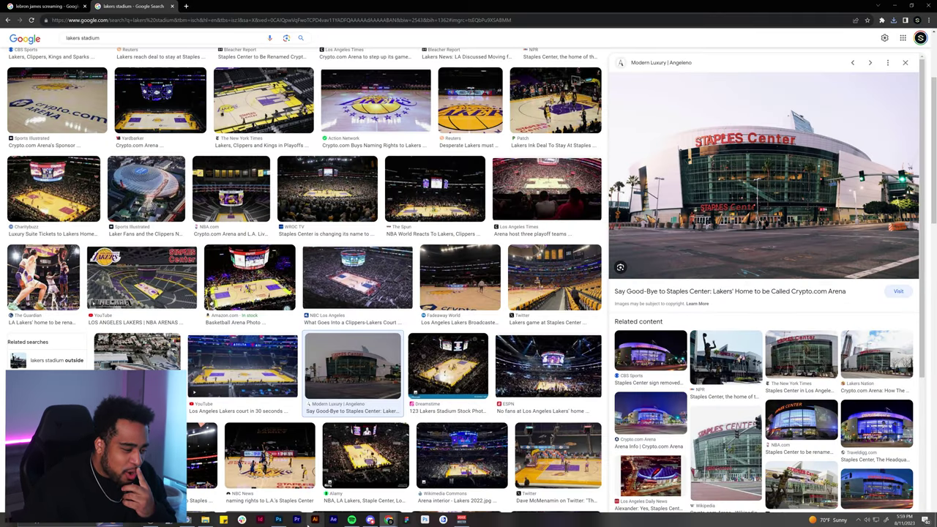
left_click(279, 521)
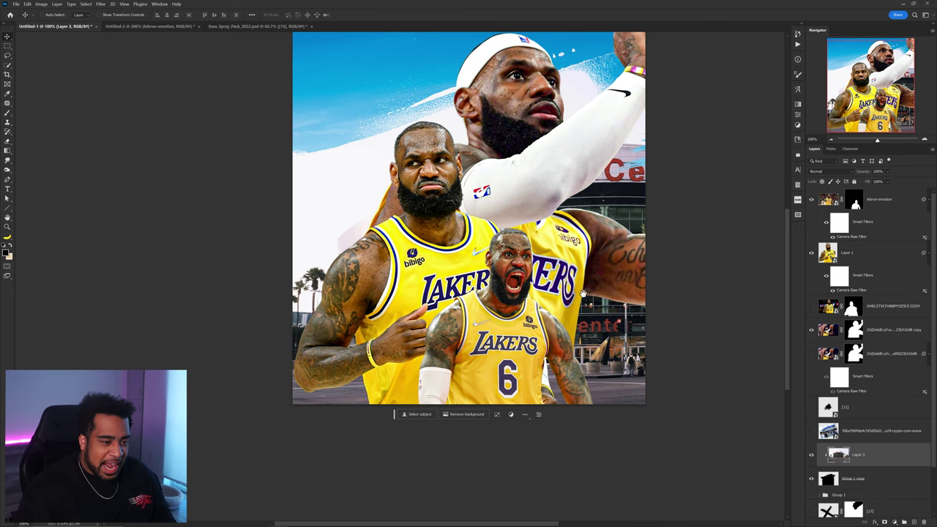
Reposition and scale down the arena photo clipped to the spray shape behind the players
scroll(468, 242, "up", 1)
left_click_drag(476, 293, 495, 299)
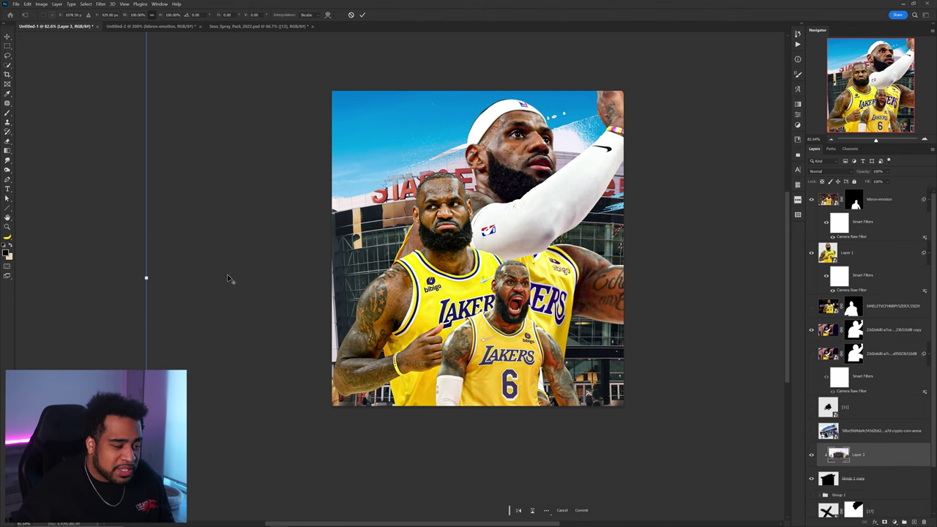
left_click_drag(147, 281, 185, 277)
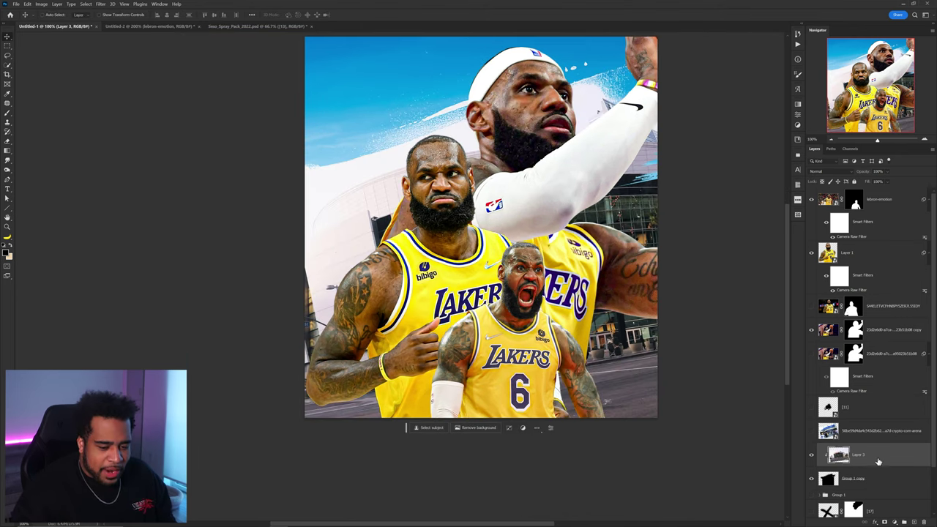
Add a Gradient Map adjustment above the arena photo, clip it to that layer and open its properties
left_click(886, 521)
left_click(897, 513)
left_click(879, 459)
key("ctrl+alt+g")
double_click(843, 455)
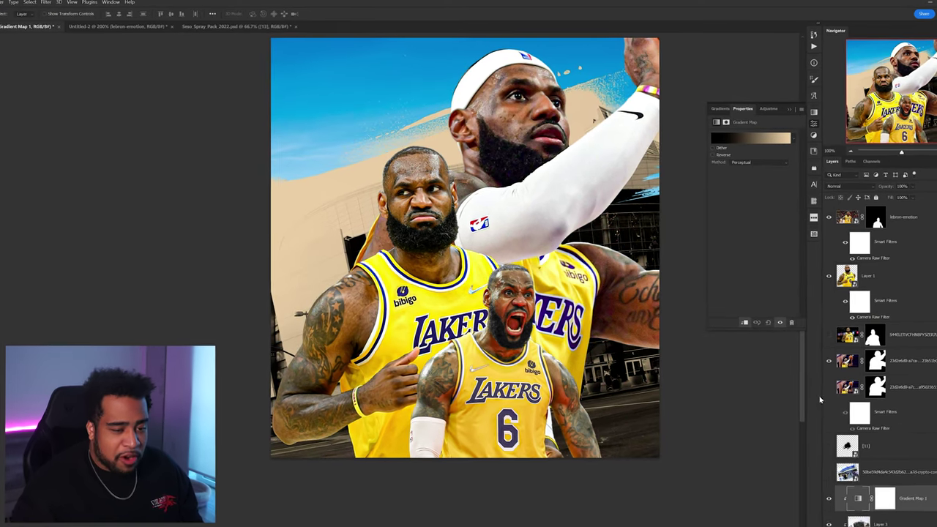
Set the gradient's light end stop to orange by sampling the jersey's yellow and shifting its hue
left_click(741, 128)
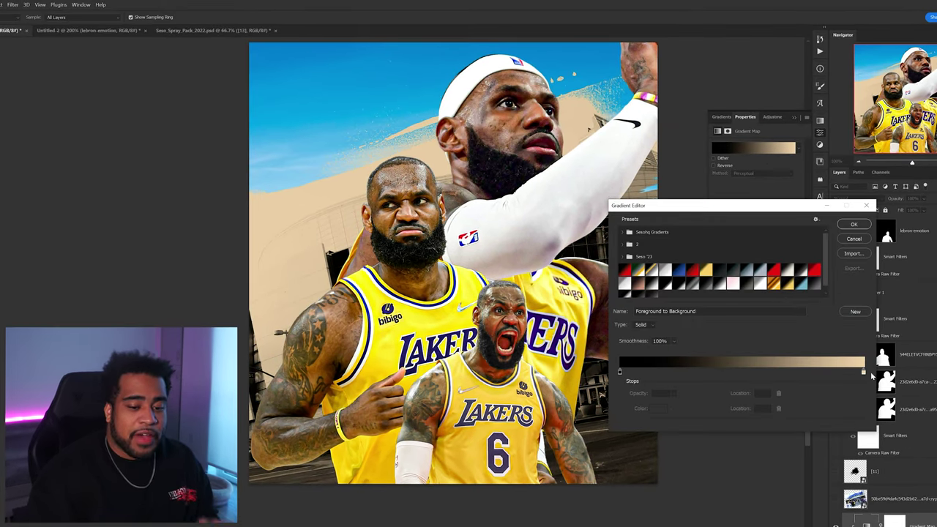
double_click(864, 371)
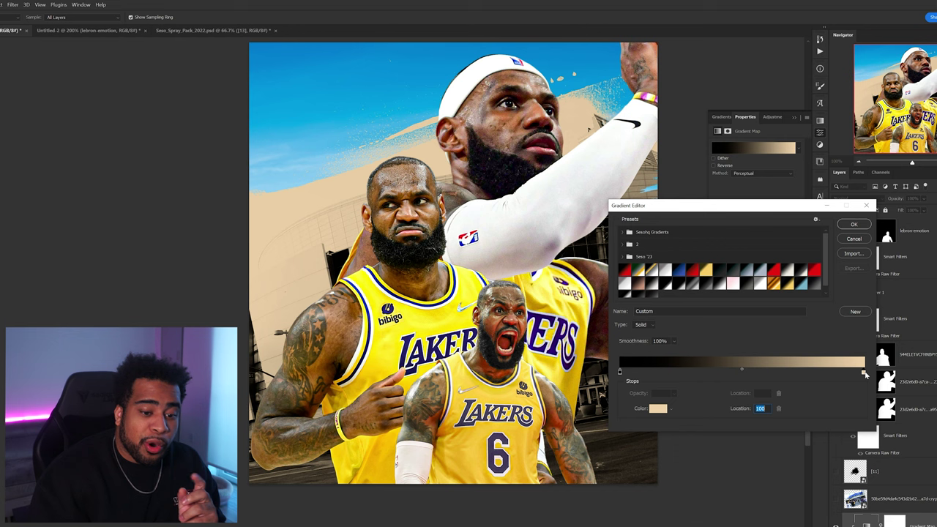
left_click(453, 311)
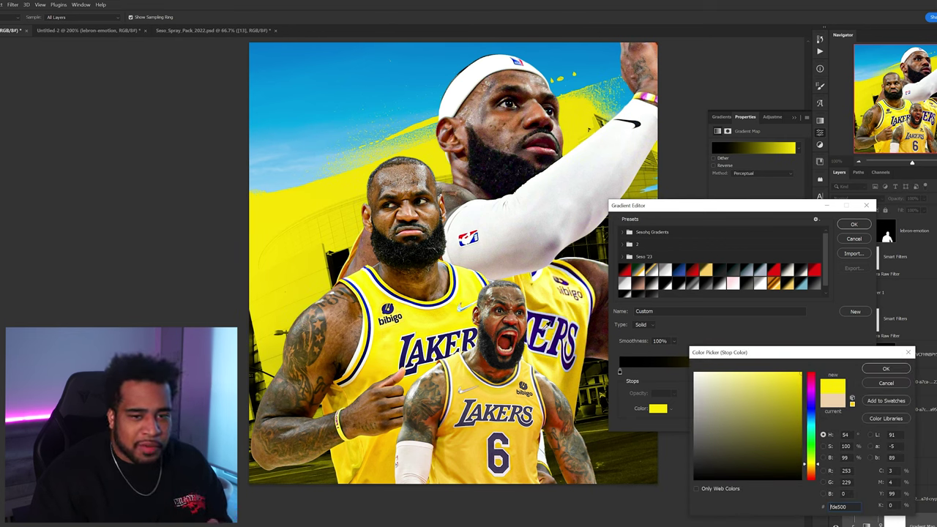
left_click_drag(817, 466, 813, 474)
Set the gradient's dark end stop to red-orange, starting from the sampled background orange, and its midpoint location to 66
double_click(620, 373)
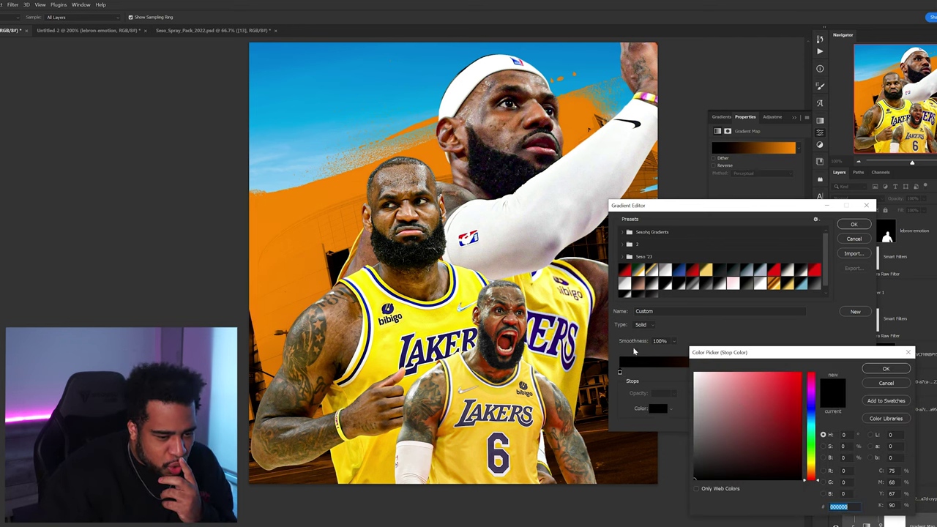
left_click(337, 207)
left_click_drag(799, 435, 779, 402)
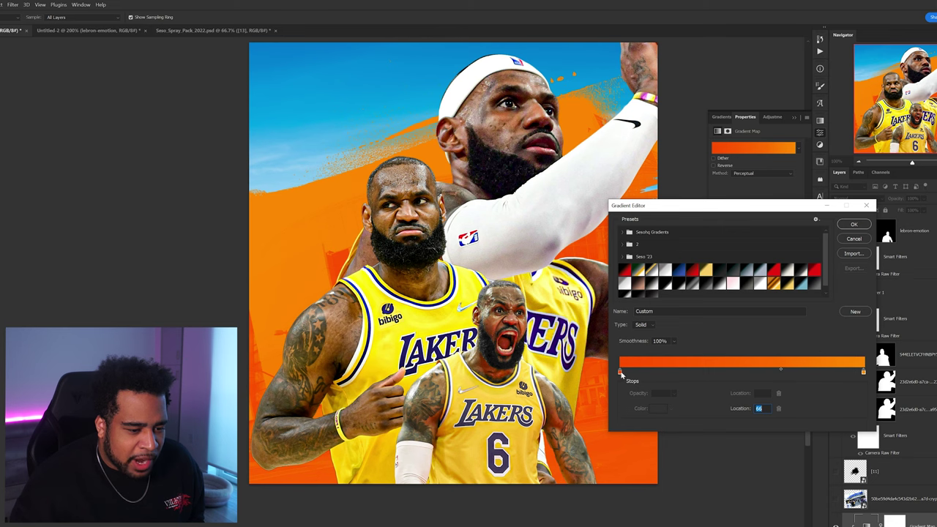
Try black (000000) for the gradient's dark stop as a comparison, and sample the background's orange again
double_click(619, 373)
left_click_drag(721, 448, 630, 510)
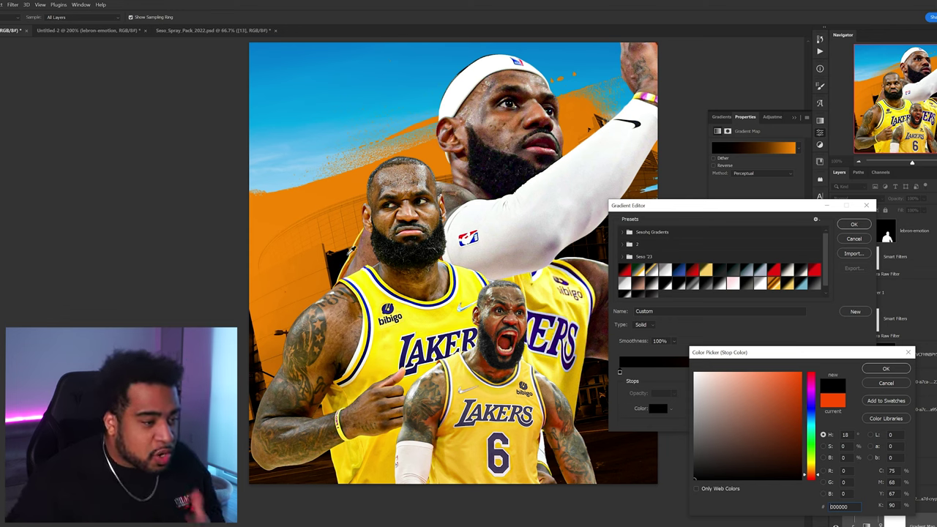
left_click(319, 191)
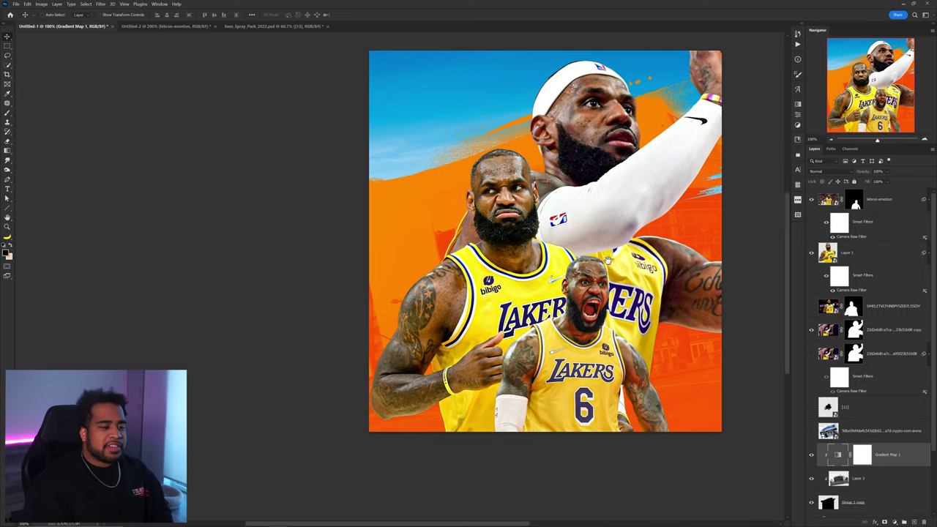
left_click_drag(666, 305, 599, 258)
left_click_drag(577, 200, 601, 256)
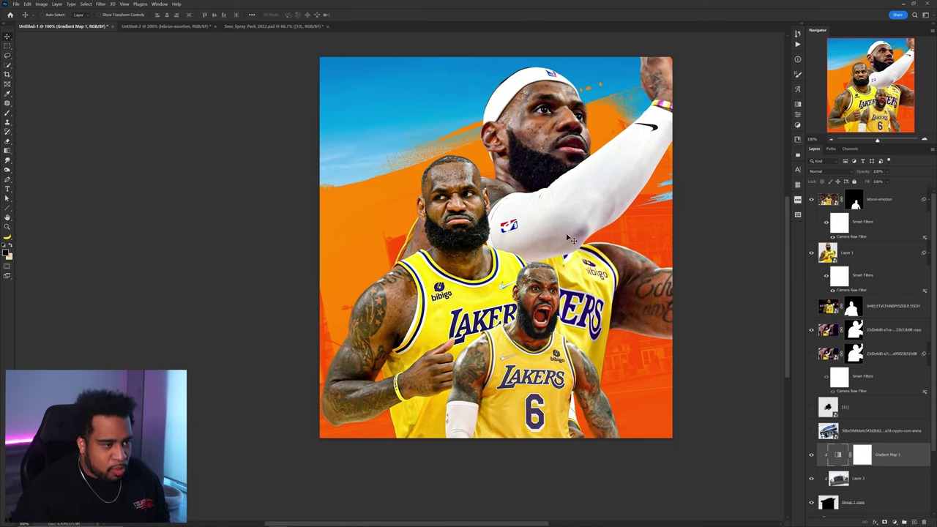
left_click_drag(441, 105, 474, 184)
key("ctrl+z")
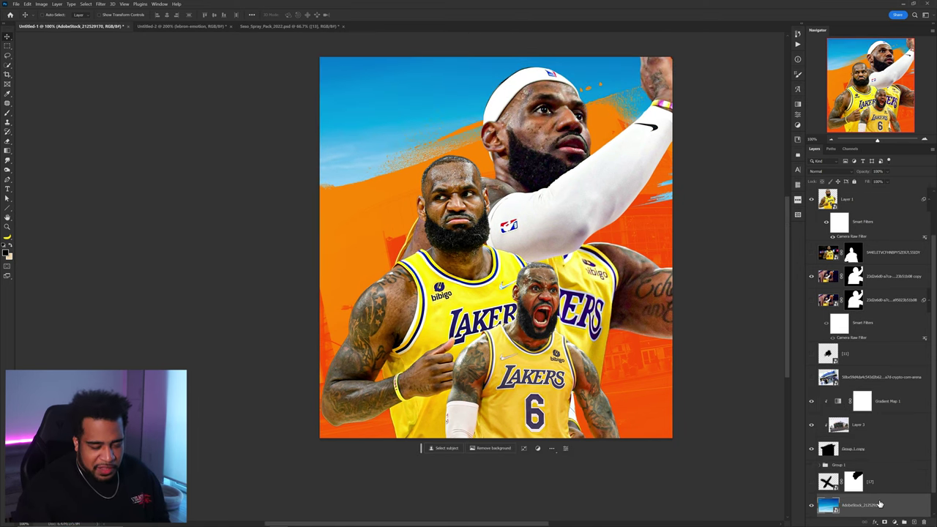
Shift the sky photo's Blues hue to -22 in the Color Mixer of the Camera Raw Filter and apply it
left_click(101, 4)
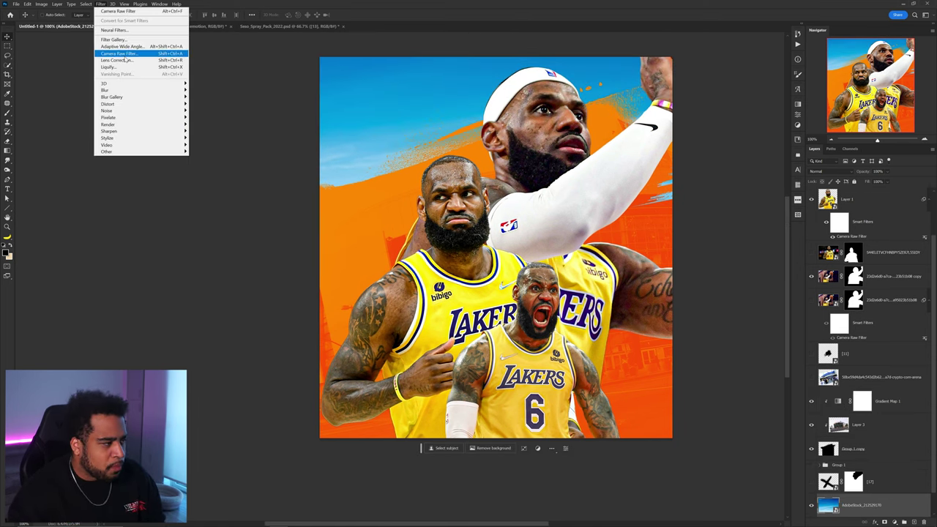
left_click(117, 53)
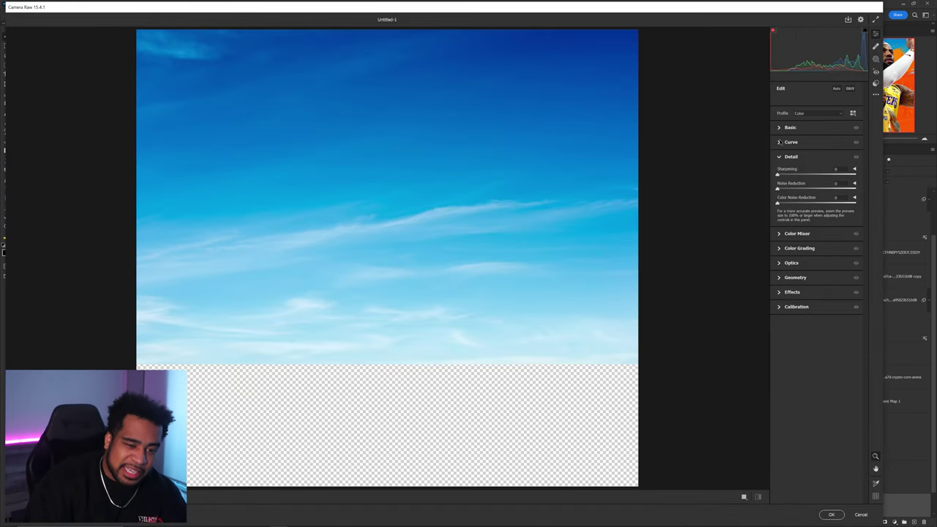
left_click(780, 129)
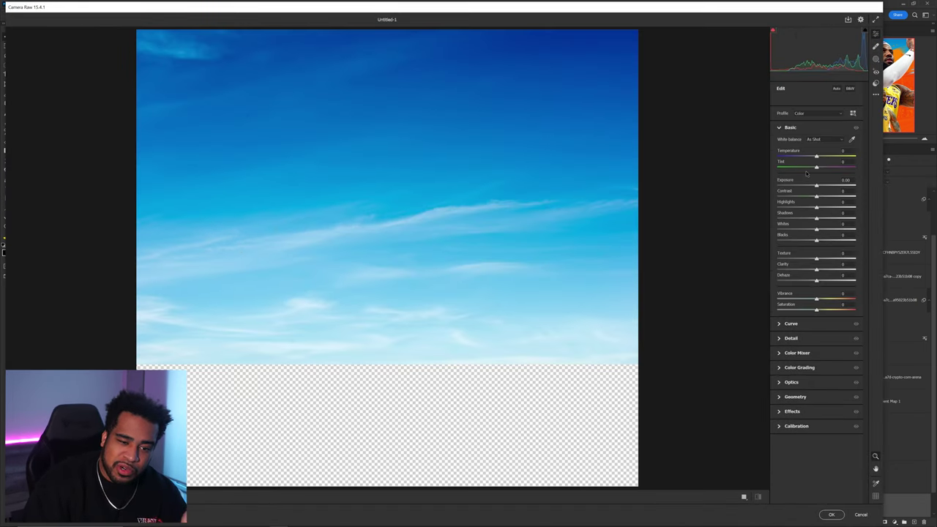
left_click(797, 354)
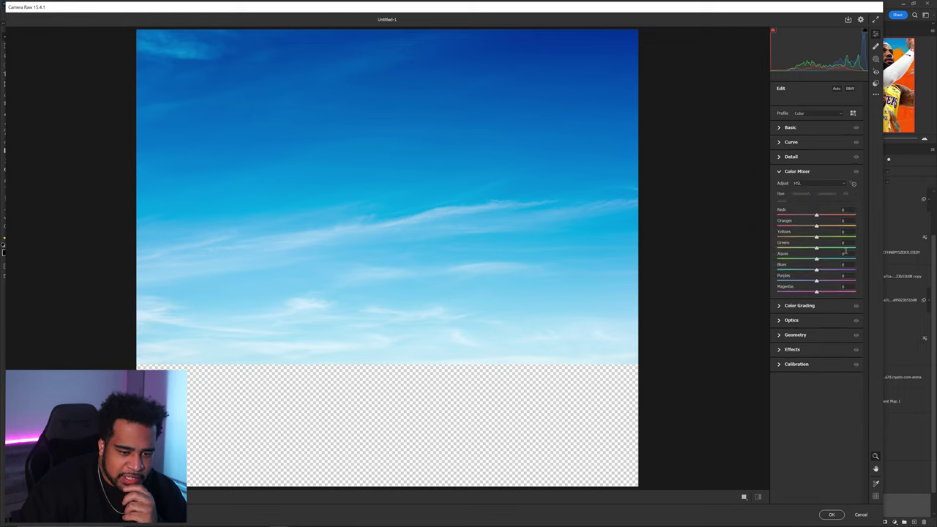
left_click_drag(817, 270, 809, 271)
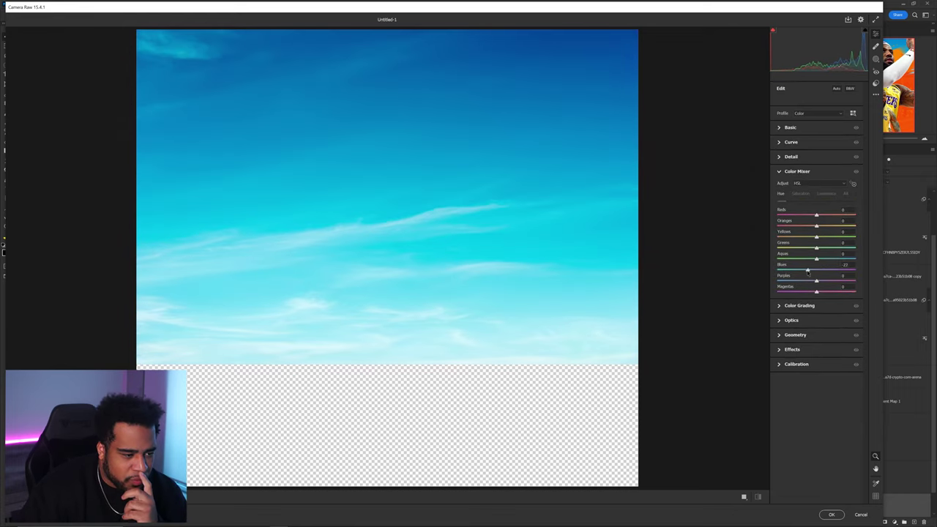
left_click(834, 514)
Reposition the arena photo within the orange spray shape so its signage falls beside the front player's head
mouse_move(441, 101)
left_mouse_down()
mouse_move(451, 149)
mouse_move(455, 104)
left_mouse_up()
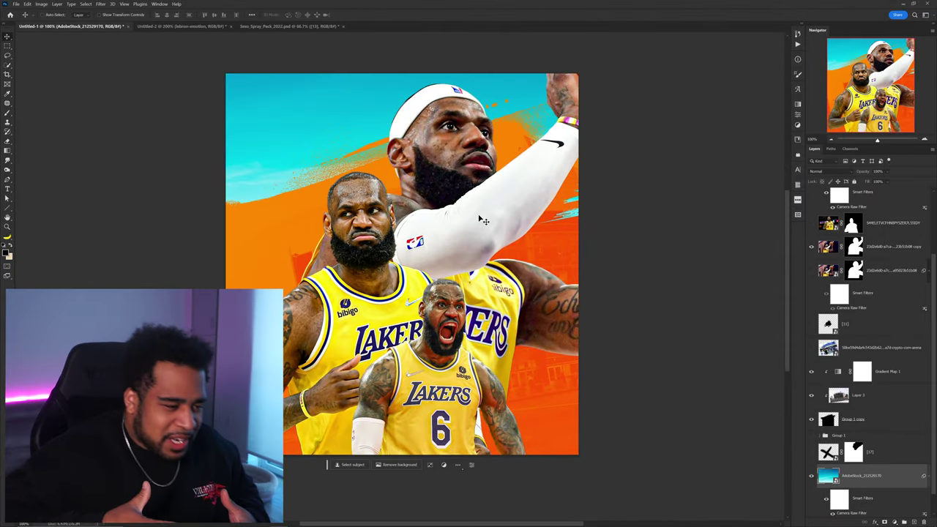
left_click_drag(483, 220, 388, 232)
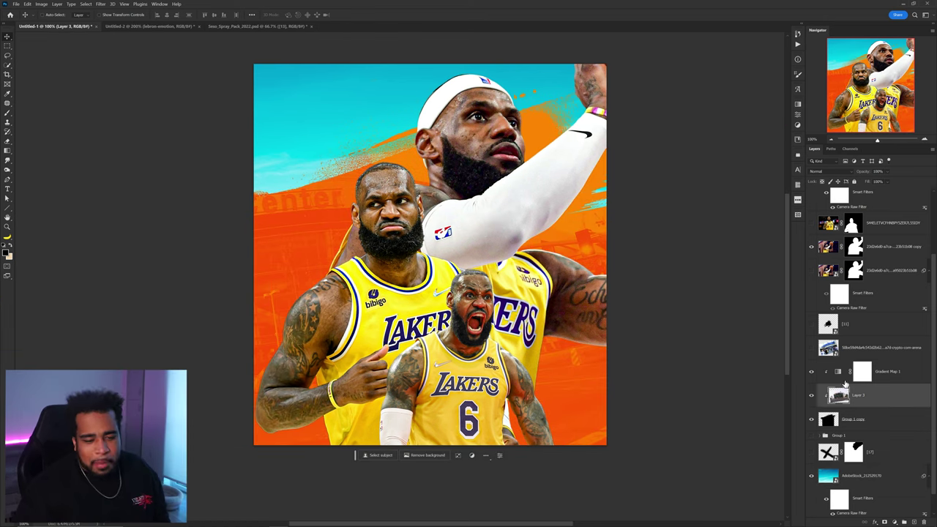
Add a layer mask to the arena photo and paint out the signage along the orange shape's upper edge with a large soft black brush
left_click(884, 522)
key("b")
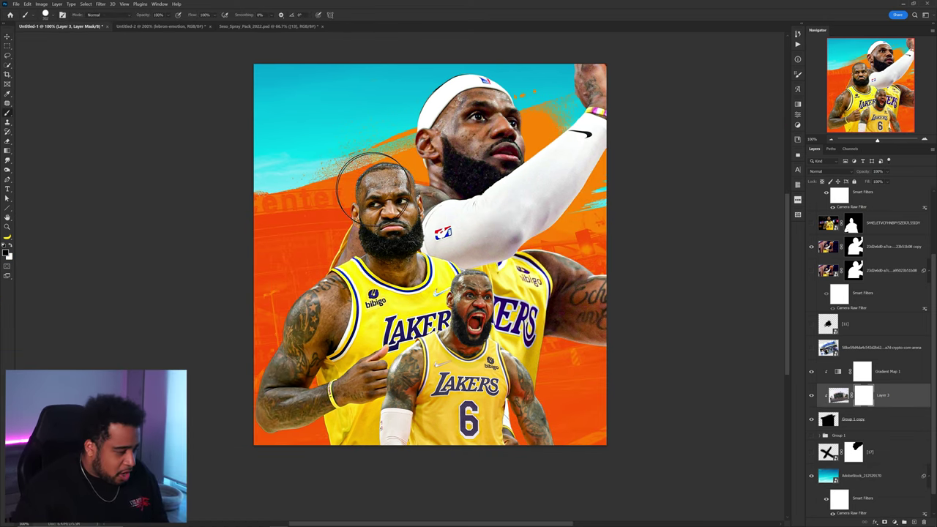
left_click(301, 158, "ctrl")
left_click_drag(255, 204, 351, 211)
left_click_drag(374, 297, 366, 79)
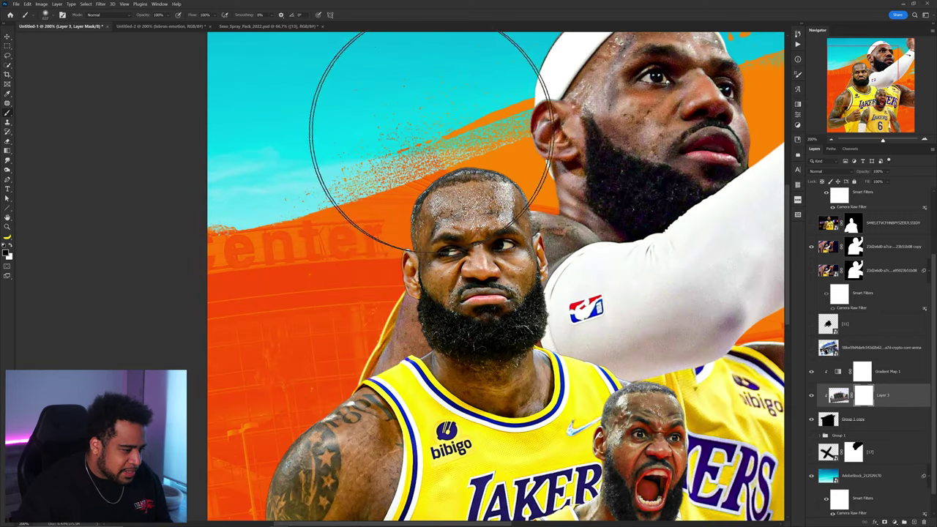
mouse_move(430, 137)
left_mouse_down()
mouse_move(386, 118)
mouse_move(335, 137)
left_mouse_up()
scroll(336, 137, "down", 3)
key("v")
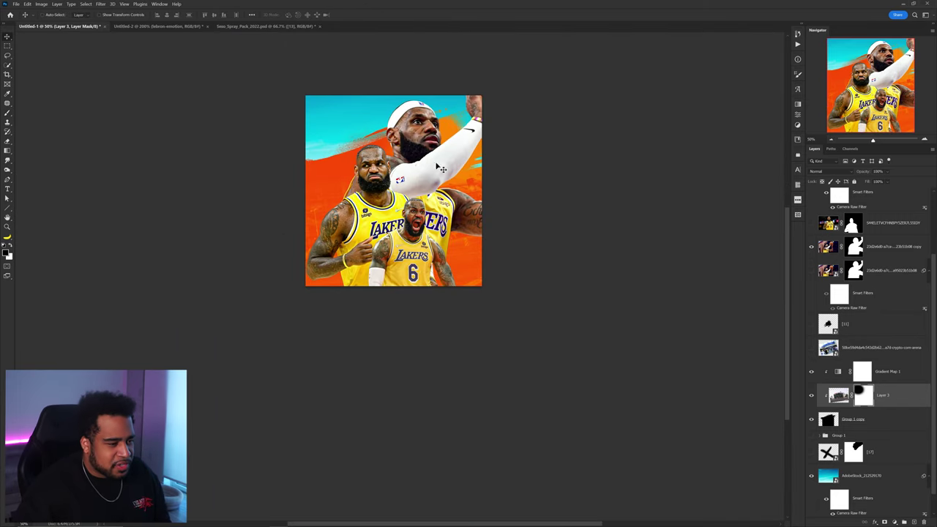
key("ctrl+plus")
left_click_drag(493, 188, 545, 208)
key("ctrl+z")
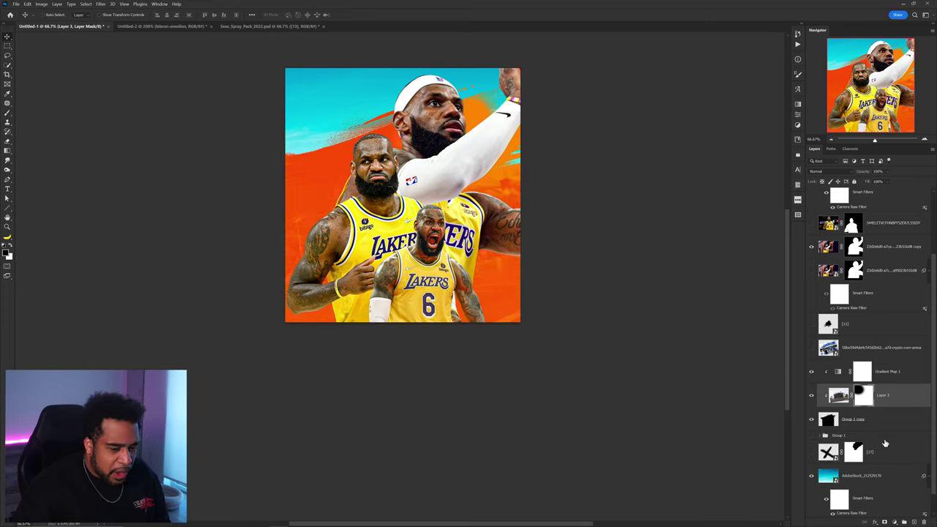
Brighten the arena photo's tones with the Basic adjustments of the Camera Raw Filter and apply it
left_click(890, 401)
left_click(101, 5)
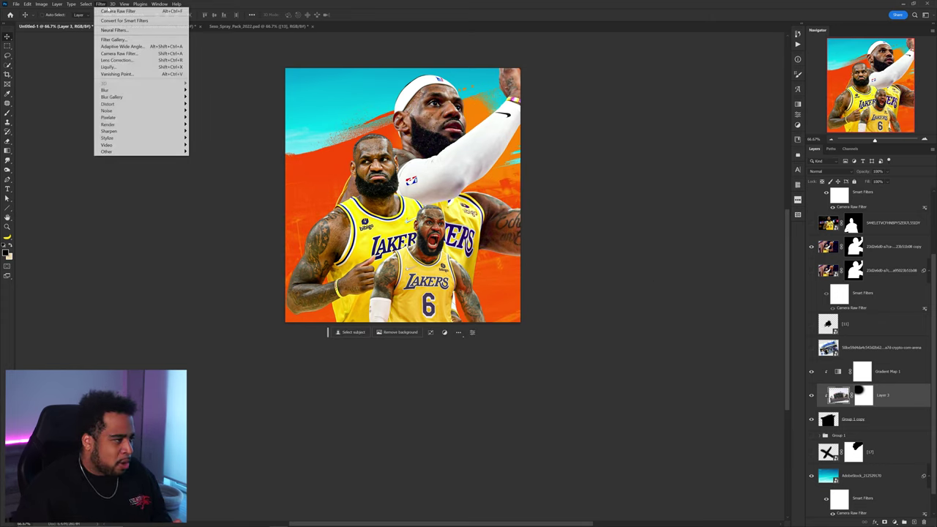
left_click(124, 52)
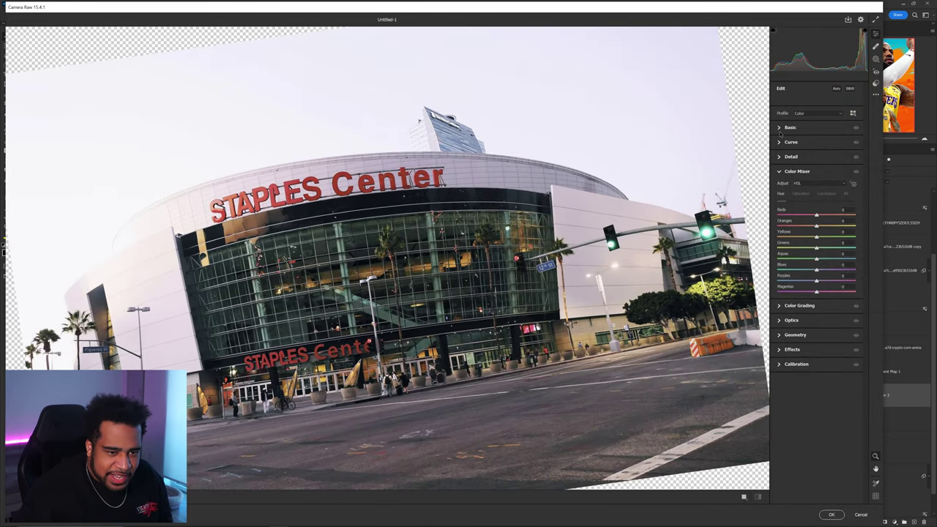
left_click(780, 130)
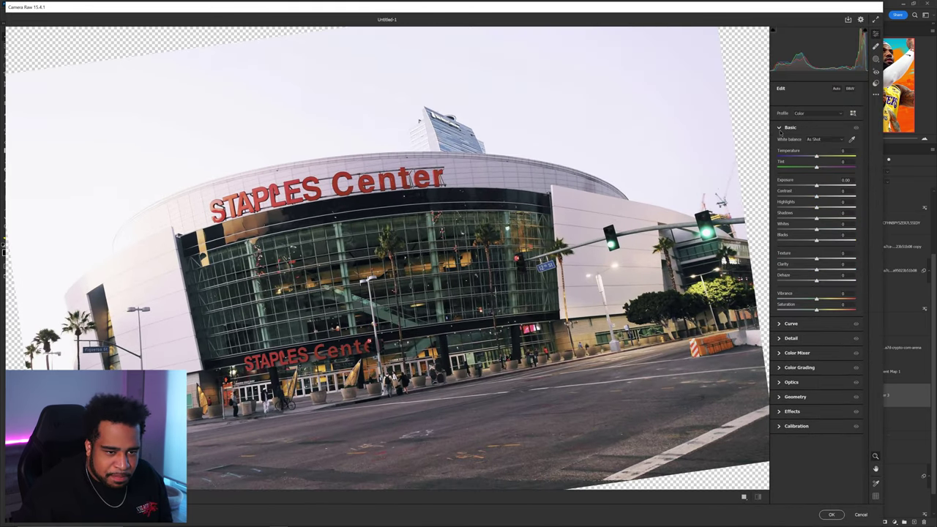
left_click_drag(824, 228, 849, 220)
left_click(832, 514)
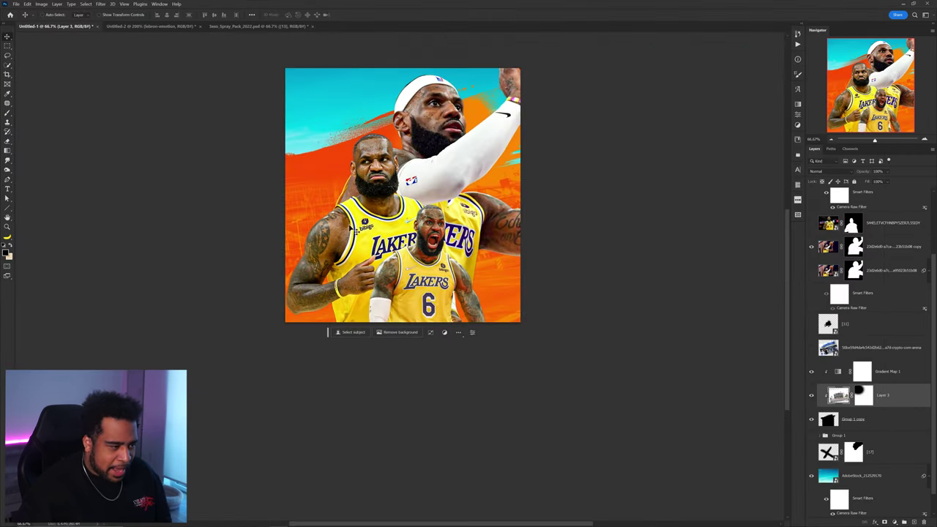
Compare the poster with and without the clipped Color Dodge orange layer (Layer 4) above the arena's gradient map
scroll(325, 196, "up", 5)
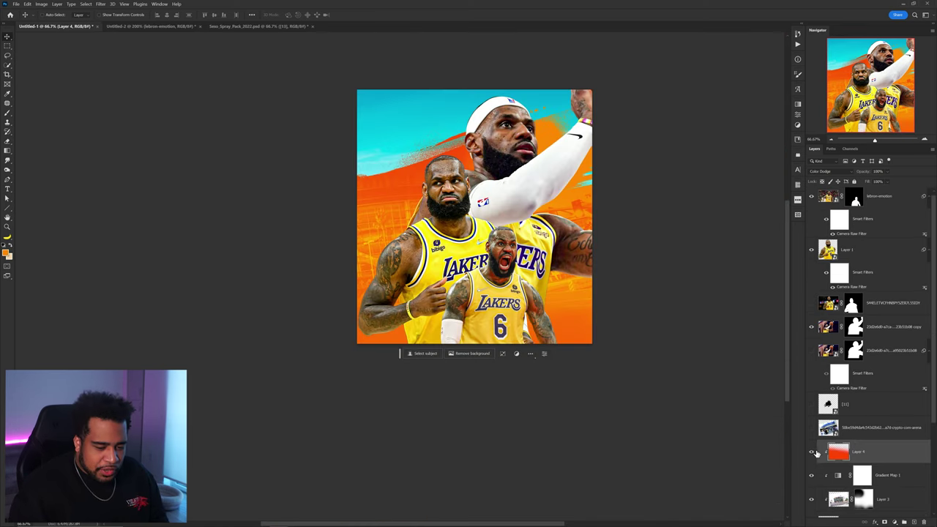
left_click(811, 452)
left_click(812, 452)
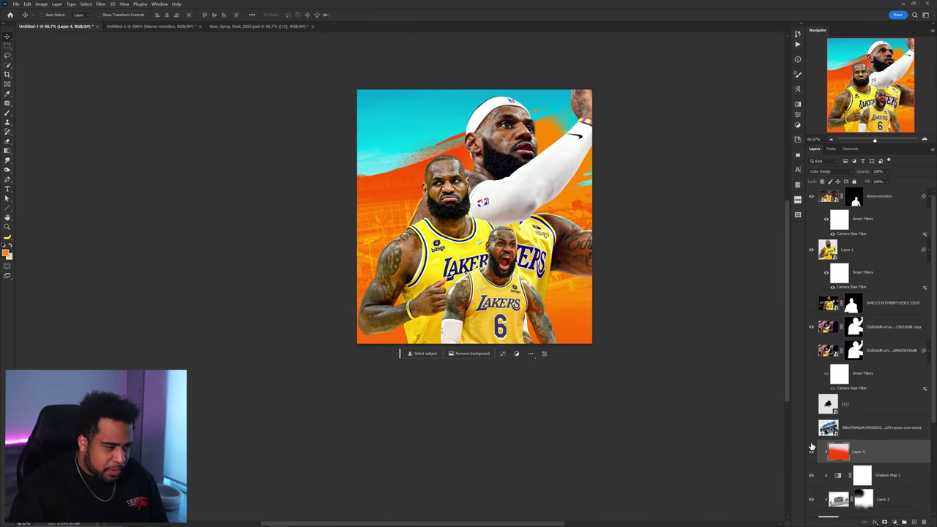
left_click_drag(514, 279, 541, 238)
scroll(507, 196, "up", 2)
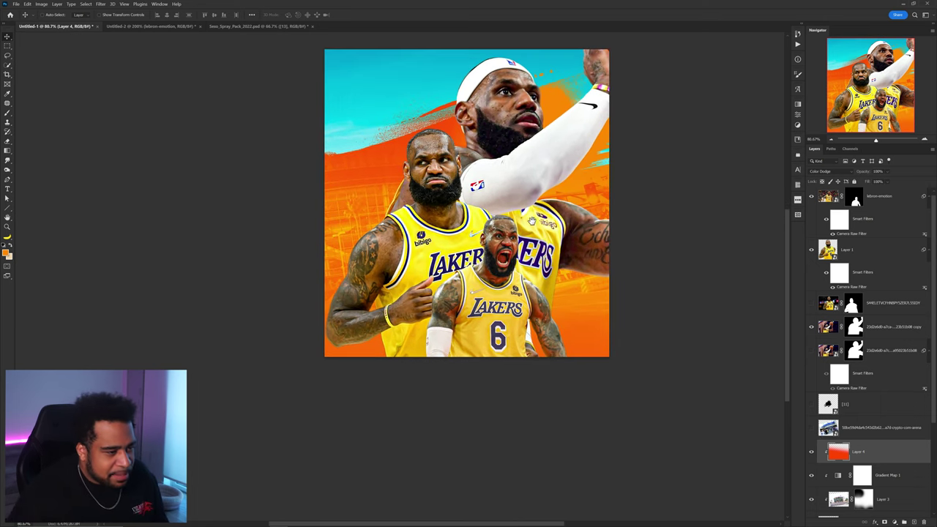
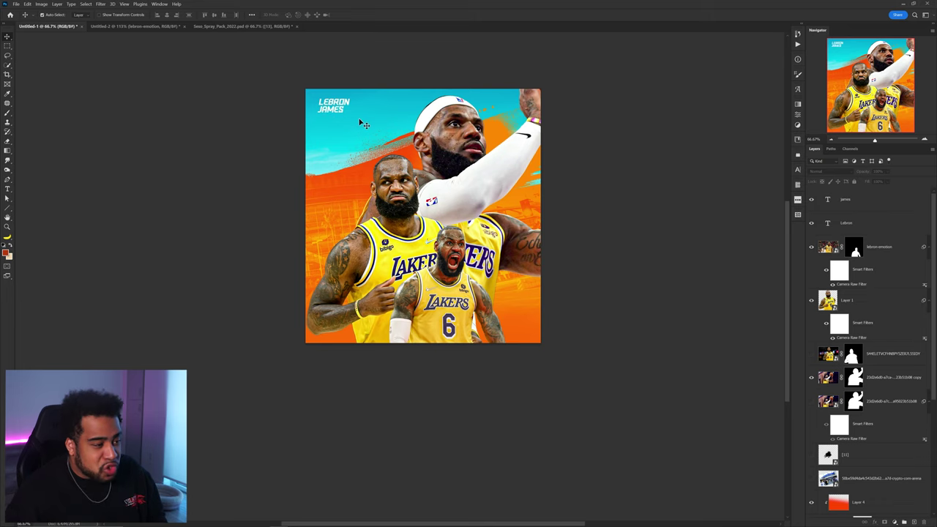
Select the LEBRON and JAMES text layers together and scale them up slightly in the poster's upper-left corner
left_click(340, 110)
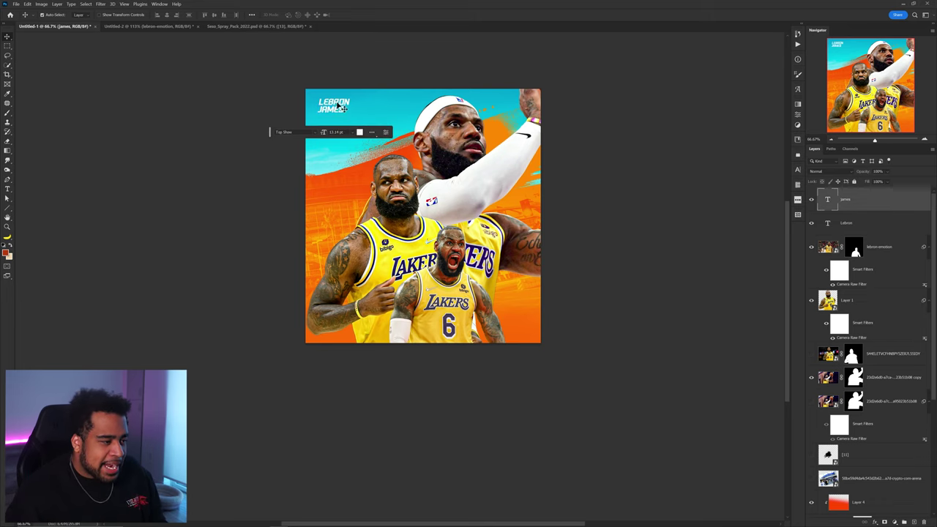
left_click(341, 104, "shift")
key("ctrl+t")
left_click_drag(350, 113, 420, 159)
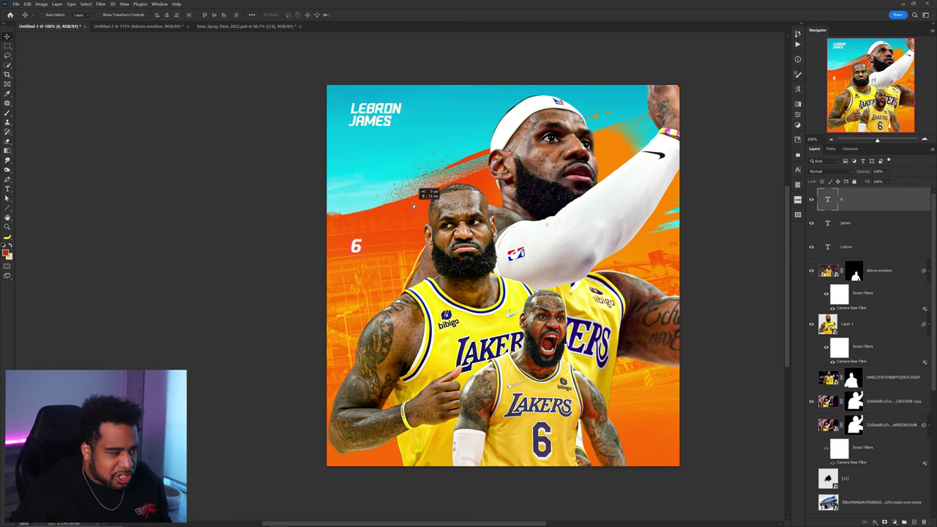
Move the black-and-white Los Angeles Lakers logo into the poster's lower-right corner
left_click_drag(411, 213, 382, 174)
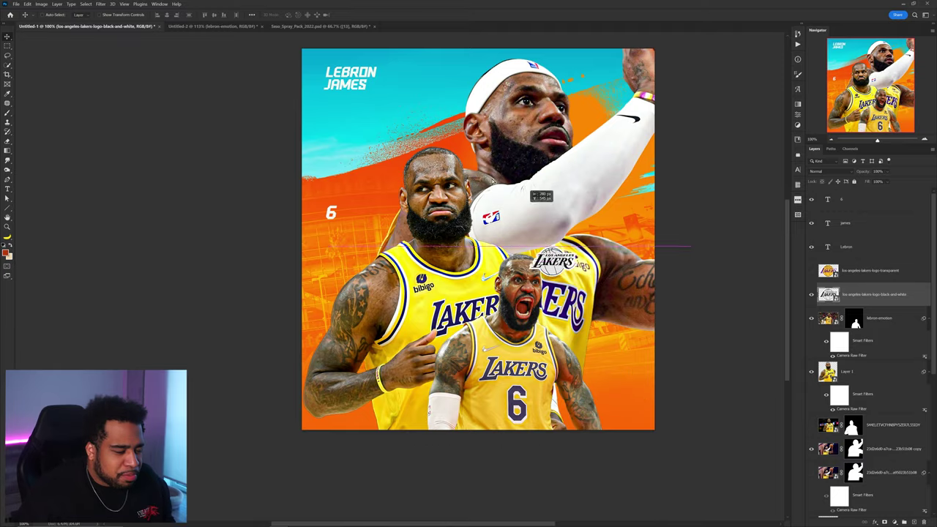
left_click_drag(530, 188, 637, 373)
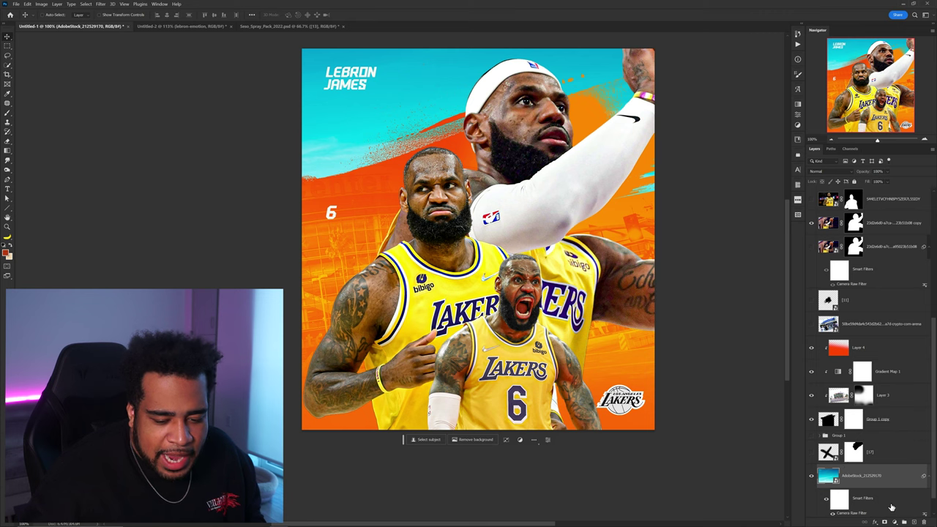
left_click(895, 521)
left_click(904, 499)
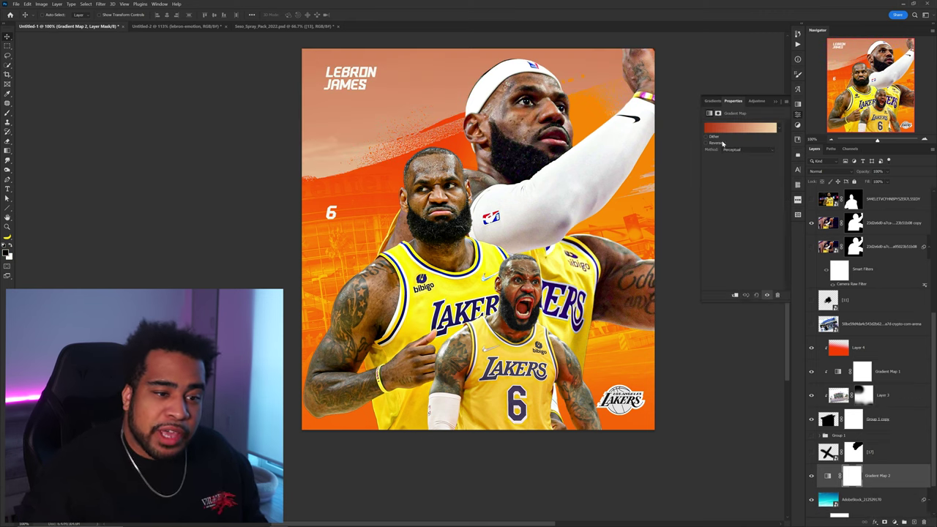
key("ctrl+z")
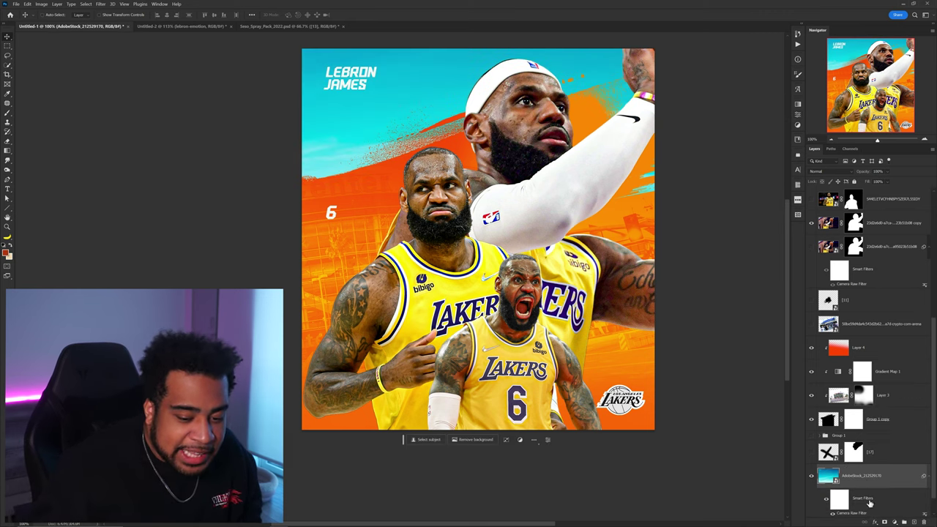
Add a Gradient Map adjustment layer directly above the sky photo and open its gradient for editing
left_click(895, 521)
left_click(904, 499)
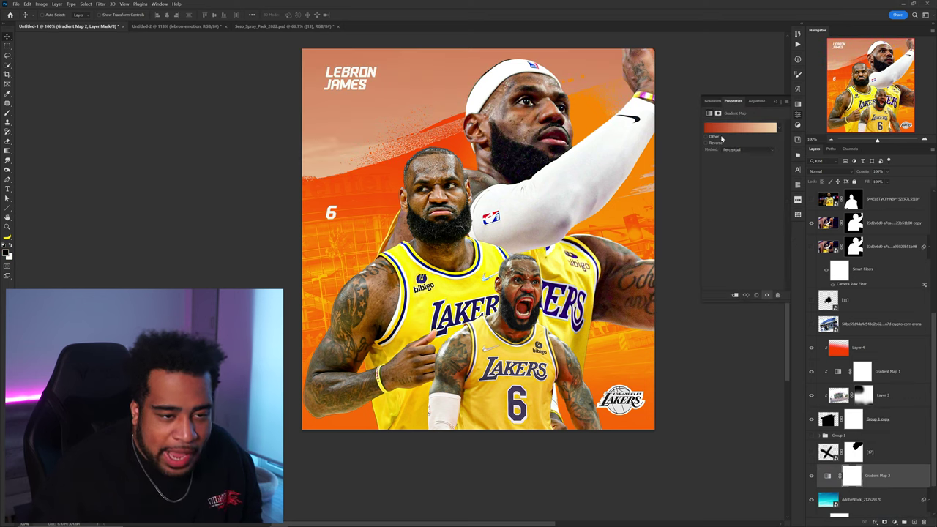
left_click(721, 131)
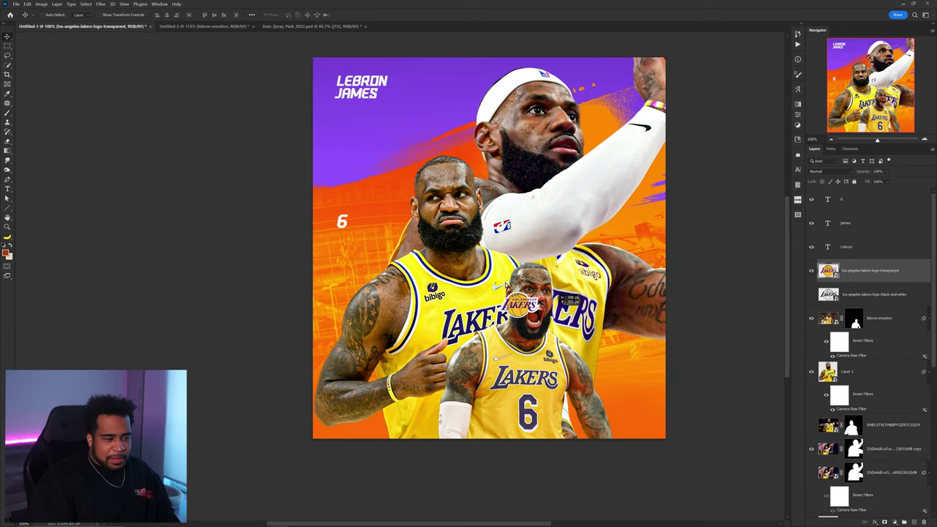
Move the coloured Los Angeles Lakers logo into the poster's lower-right corner
left_click_drag(506, 284, 662, 351)
left_click_drag(579, 231, 581, 252)
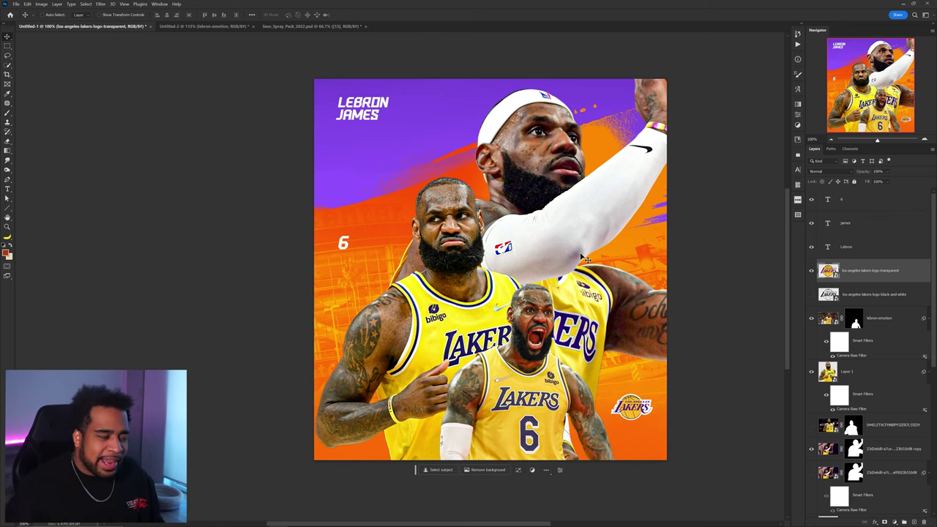
Deepen the purple sky by shifting the darker inner colour stop of its gradient map toward the middle of the gradient
left_click(618, 106, "ctrl")
left_click_drag(676, 170, 599, 128)
double_click(828, 452)
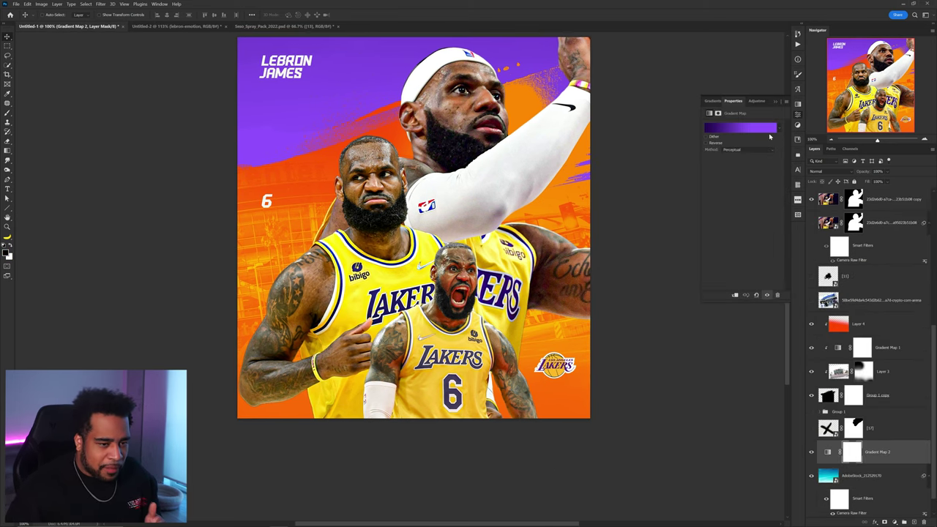
left_click(740, 127)
left_click(626, 322)
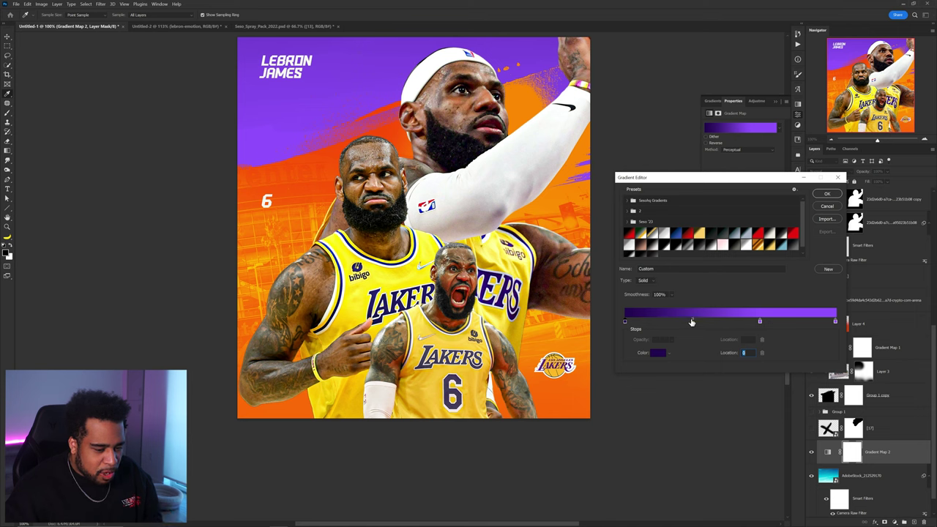
left_click_drag(692, 322, 725, 323)
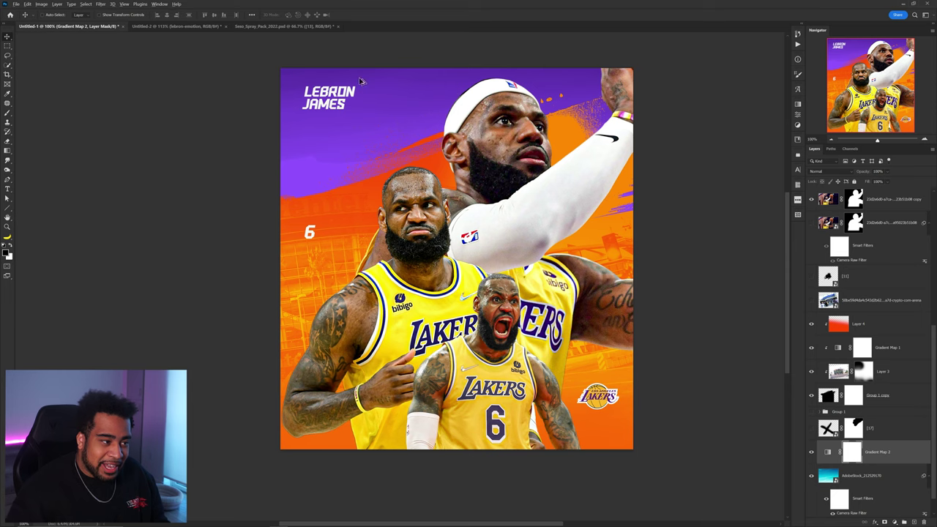
key("ctrl+plus")
key("ctrl+plus")
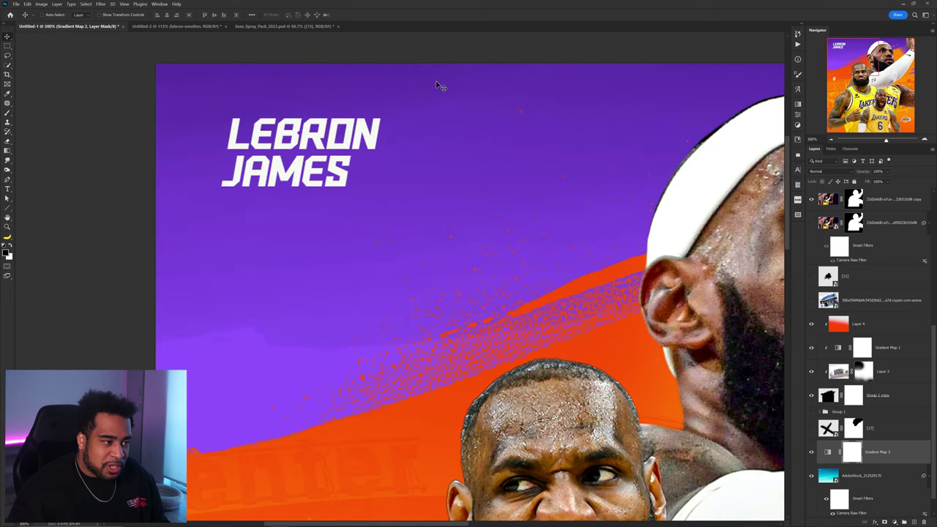
scroll(315, 344, "down", 2)
left_click_drag(354, 345, 379, 180)
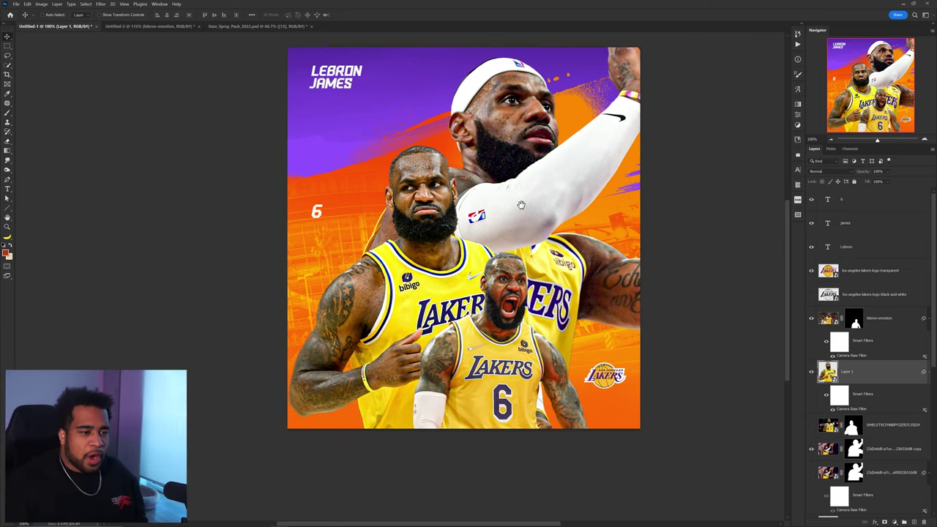
Collapse the smart filter lists of Layer 1 and the lebron-emotion layer
scroll(527, 214, "up", 2)
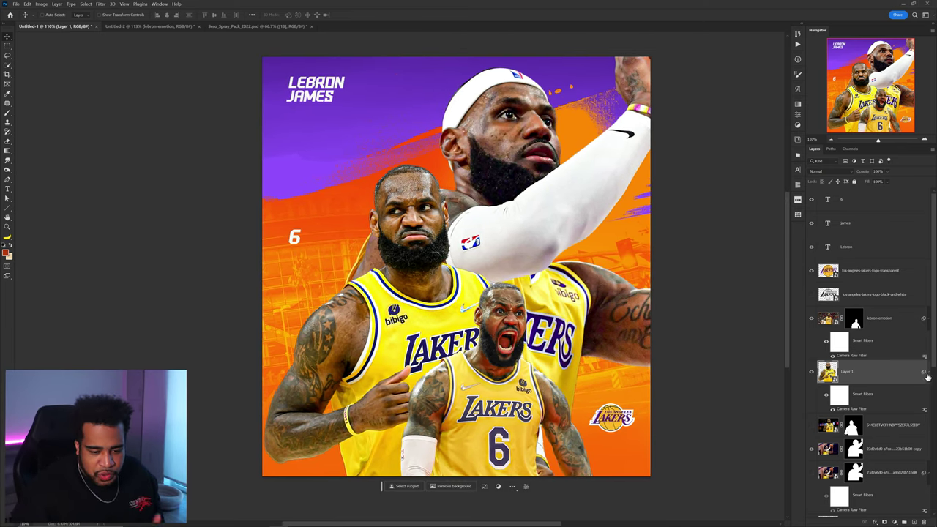
left_click(925, 373)
left_click(926, 320)
Delete the hidden spray texture layer [11] below the player cutouts
left_click(880, 296)
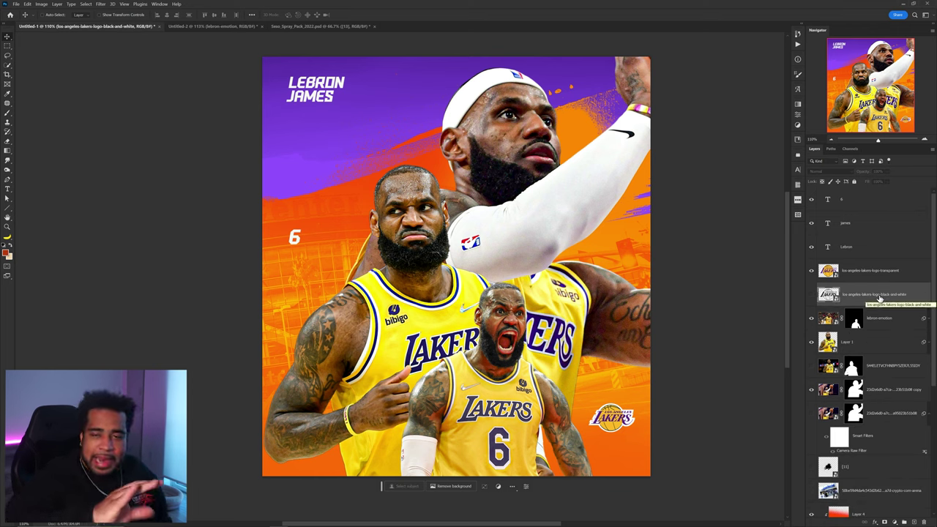
left_click(875, 363)
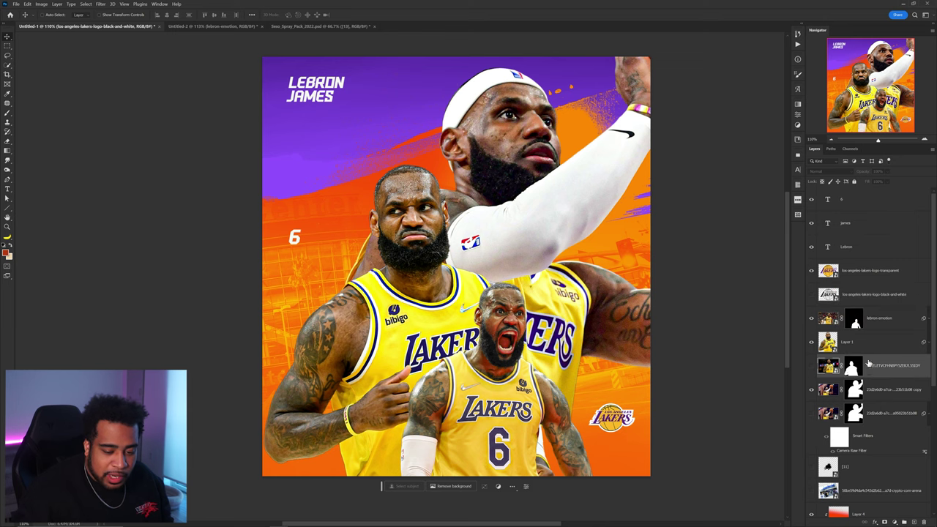
left_click(877, 390)
left_click(873, 411)
scroll(880, 432, "down", 3)
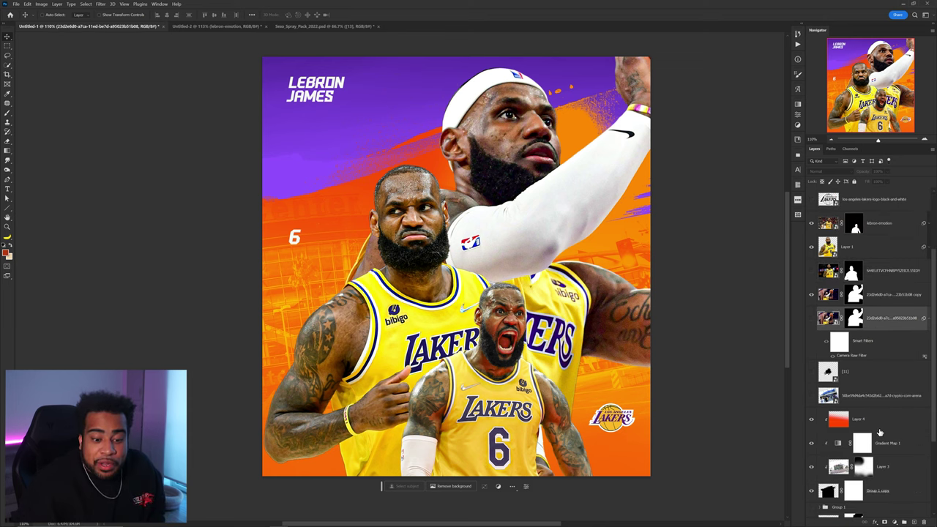
left_click(867, 375)
key("Delete")
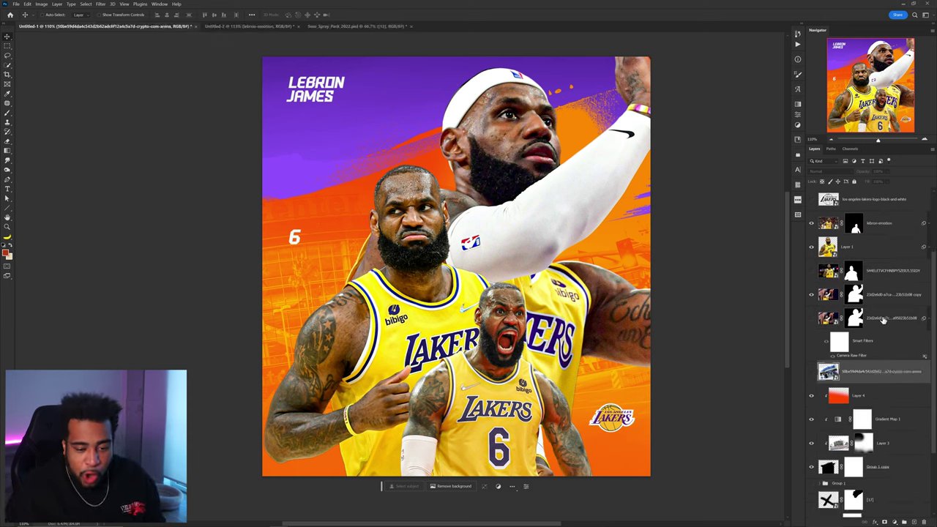
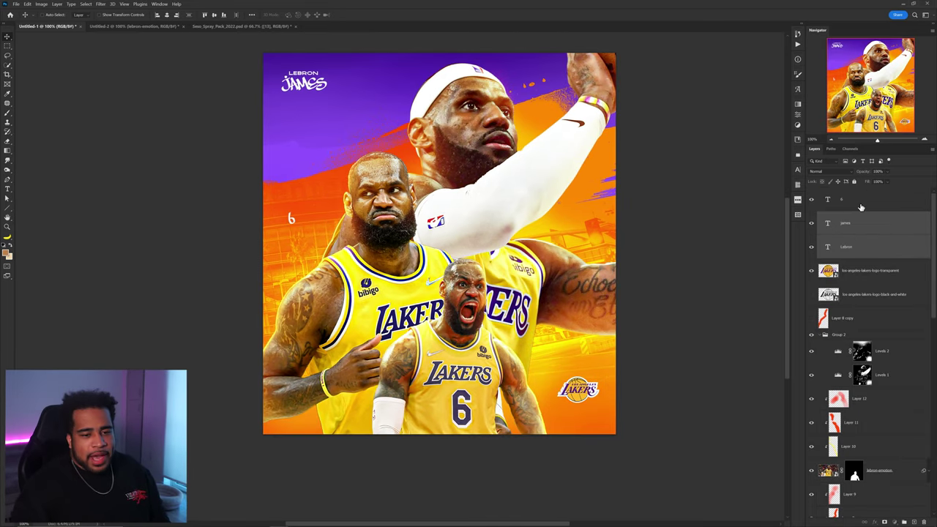
Add a rotated "los angeles lakers" text line in the Top Show font along the poster's right edge
left_click(853, 210)
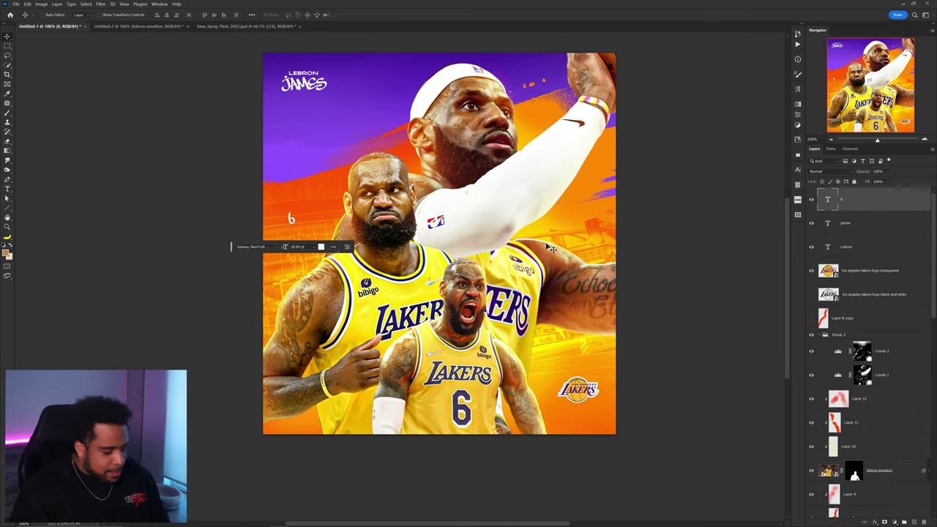
key("t")
left_click(522, 236)
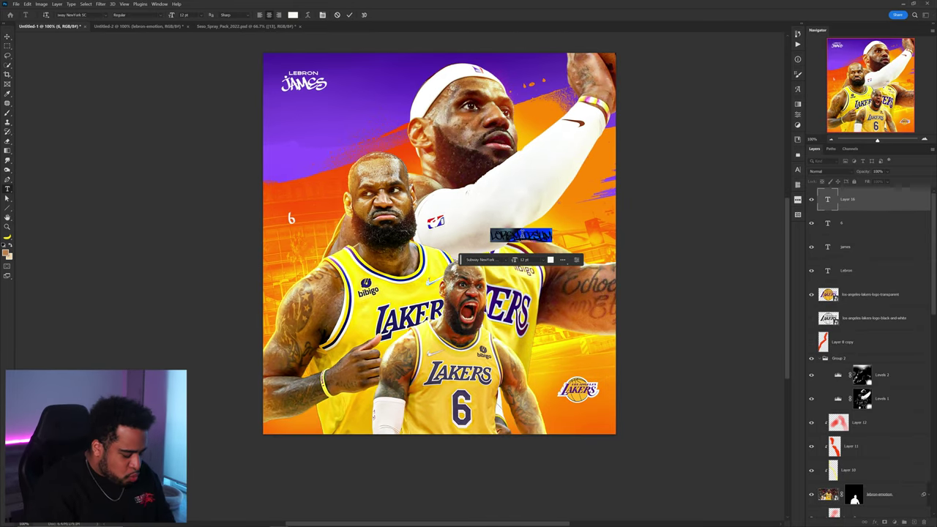
key("BackSpace")
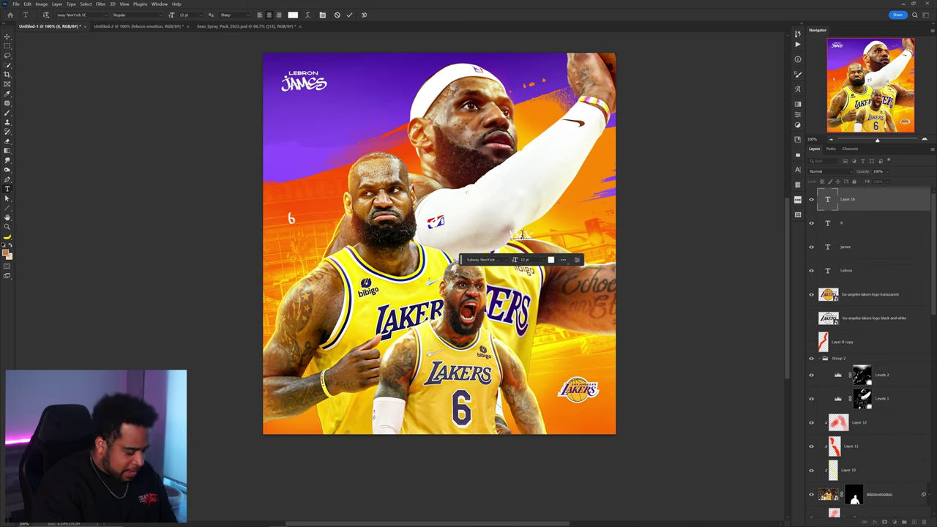
key("ctrl+a")
key("ctrl+a")
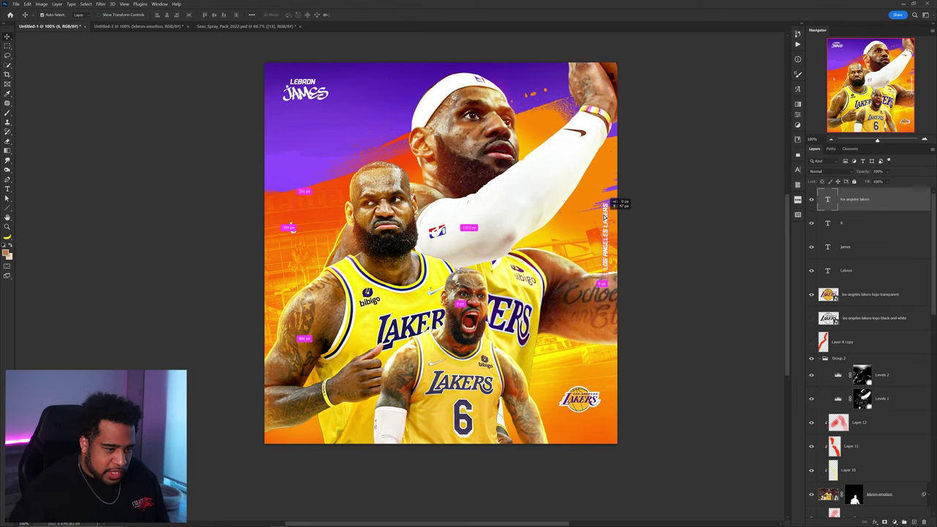
left_click_drag(617, 203, 605, 218)
key("ctrl+z")
Try the Top Show font on the small number 6 at the poster's left edge and hide that text layer
left_click_drag(306, 83, 323, 80)
key("ctrl+z")
left_click_drag(295, 238, 293, 241)
left_click(797, 172)
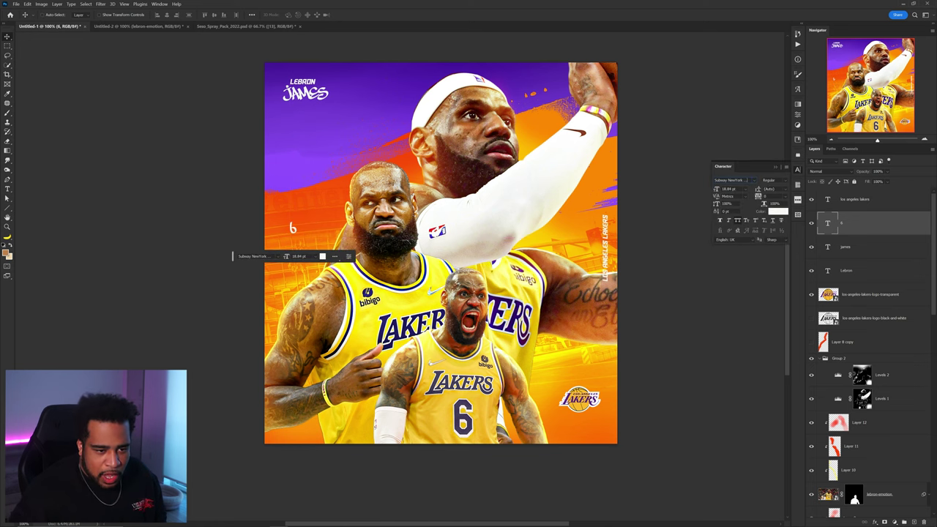
left_click(754, 181)
left_click(748, 203)
mouse_move(470, 197)
left_mouse_down()
mouse_move(430, 179)
mouse_move(483, 208)
left_mouse_up()
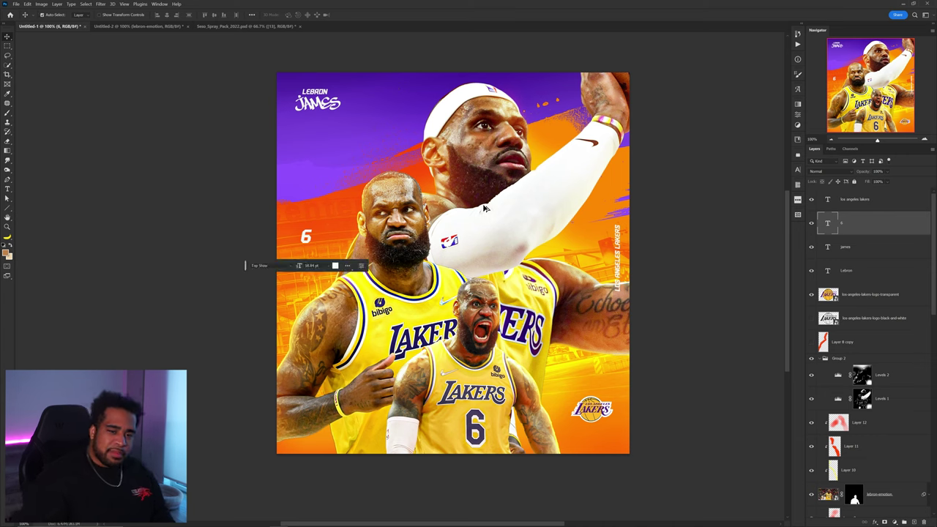
key("ctrl+z")
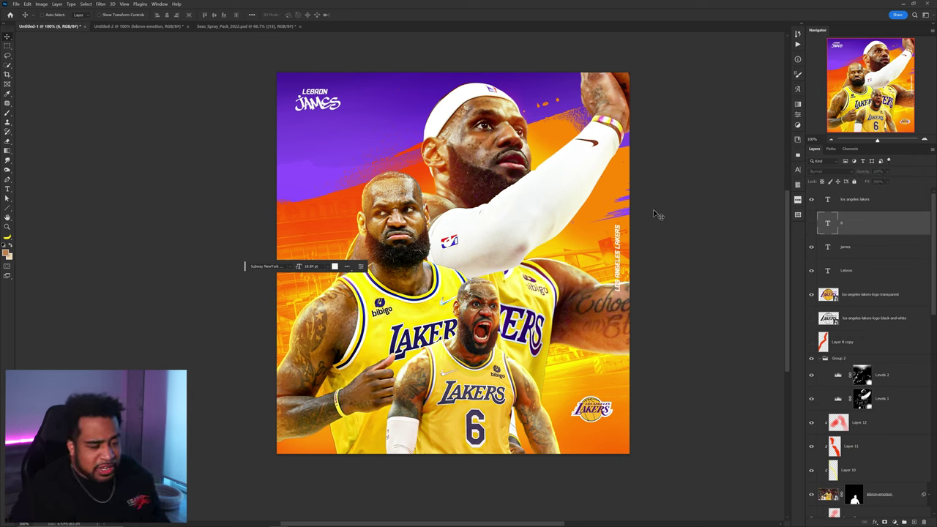
Scale down the vertical "los angeles lakers" text at the poster's right edge
left_click(618, 230)
key("ctrl+t")
left_click_drag(621, 224, 643, 274)
key("Return")
Duplicate the vertical team text above the original and retype the copy as "king james"
left_click_drag(626, 159, 626, 159)
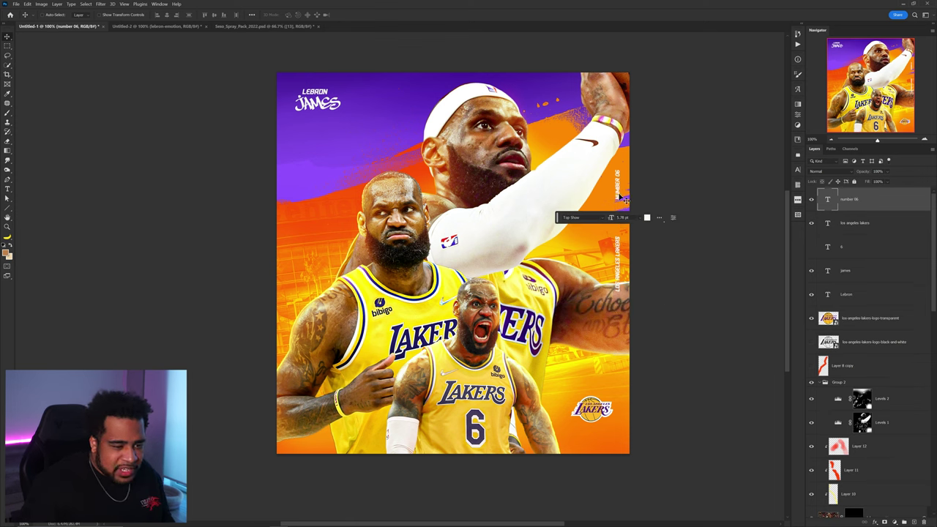
double_click(619, 196)
key("BackSpace")
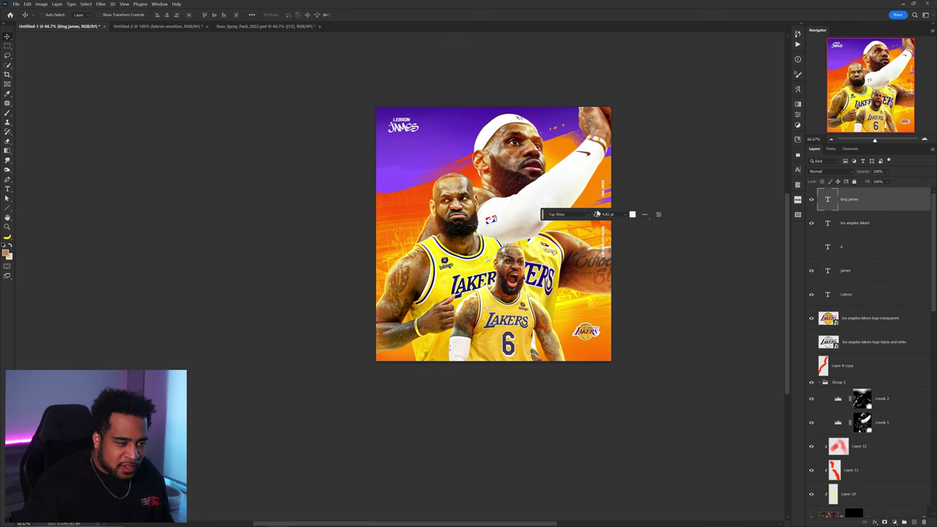
Duplicate the "king james" text to the poster's left edge and retype the copy as "lakers '23"
scroll(685, 179, "up", 3)
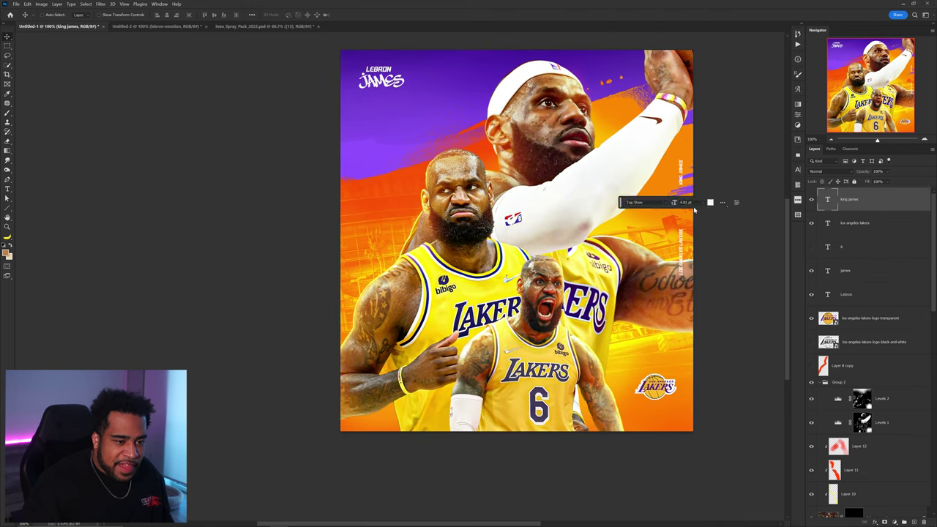
left_click_drag(685, 179, 361, 258)
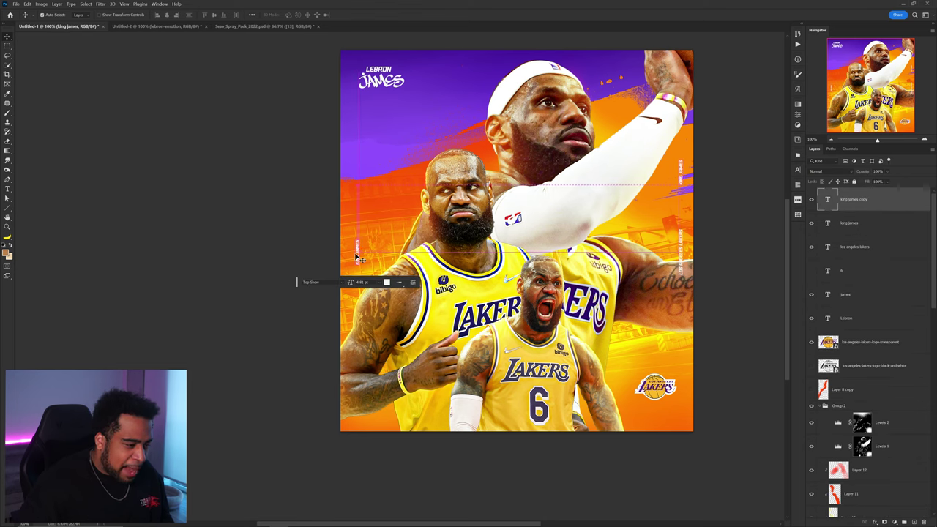
double_click(358, 255)
type("lakers")
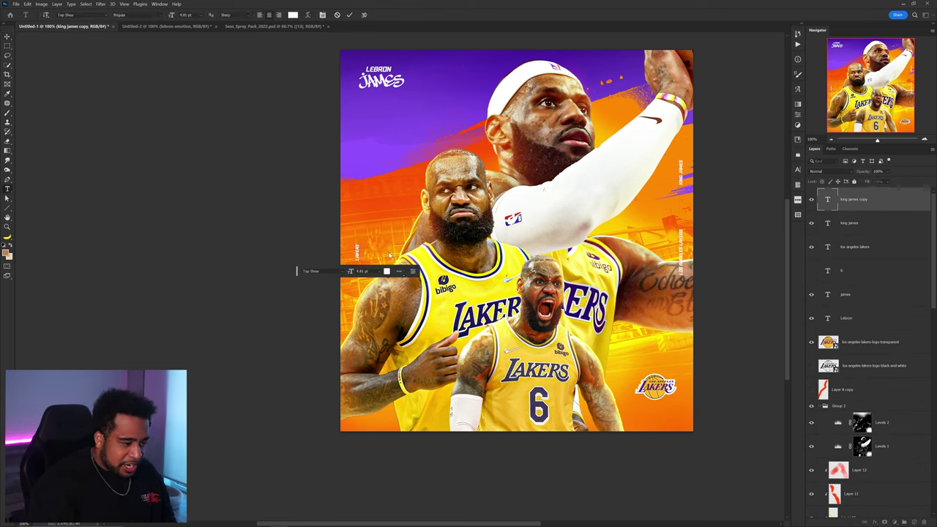
key("ctrl+Return")
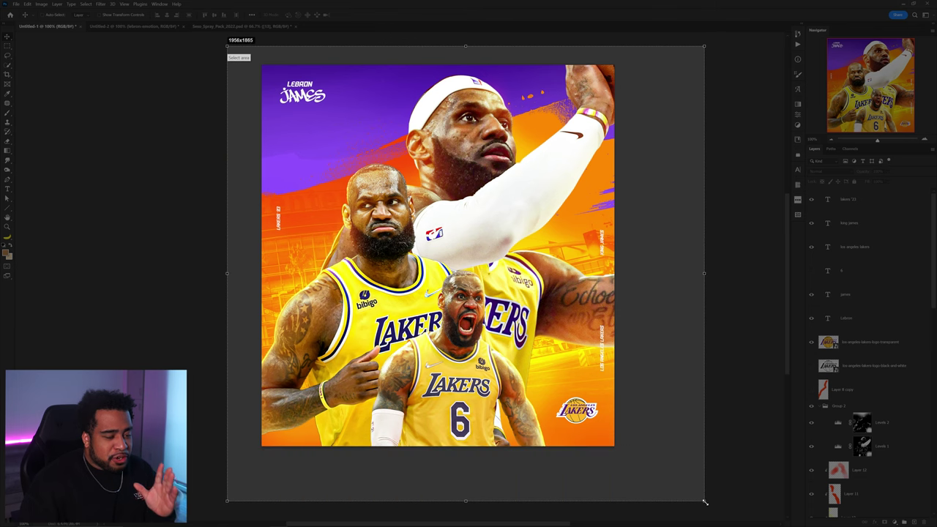
Frame the whole poster with a margin around it in a screen-capture selection
left_click_drag(661, 480, 637, 444)
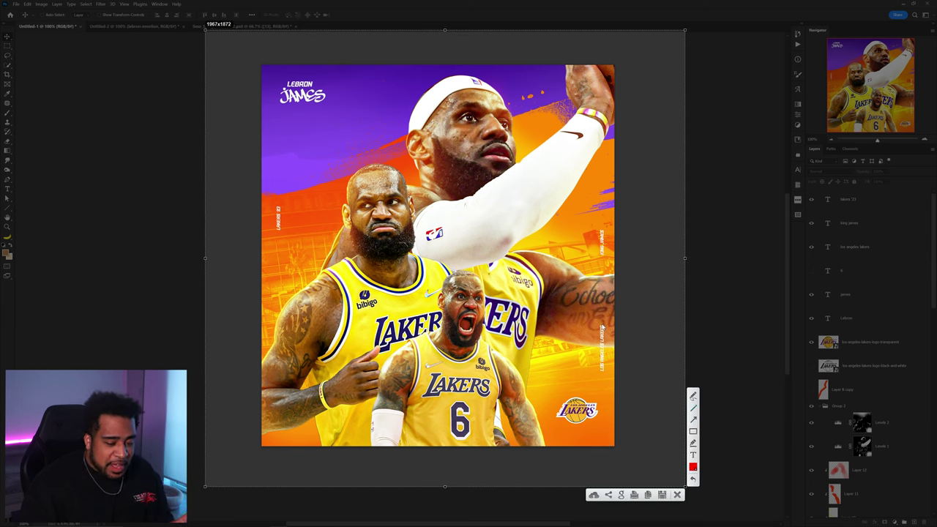
left_click_drag(328, 96, 649, 490)
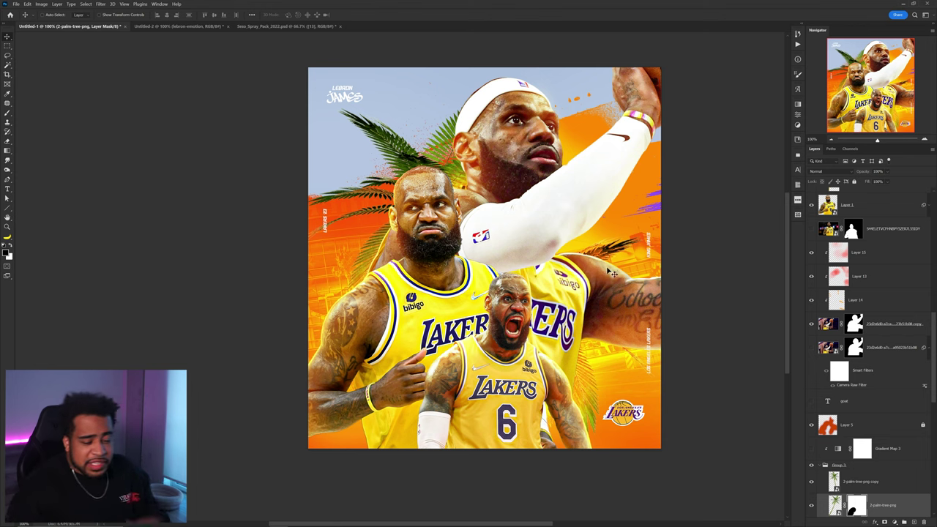
Compare the palm trees with and without the Gradient Map 3 adjustment
left_click_drag(407, 156, 396, 131)
key("ctrl+z")
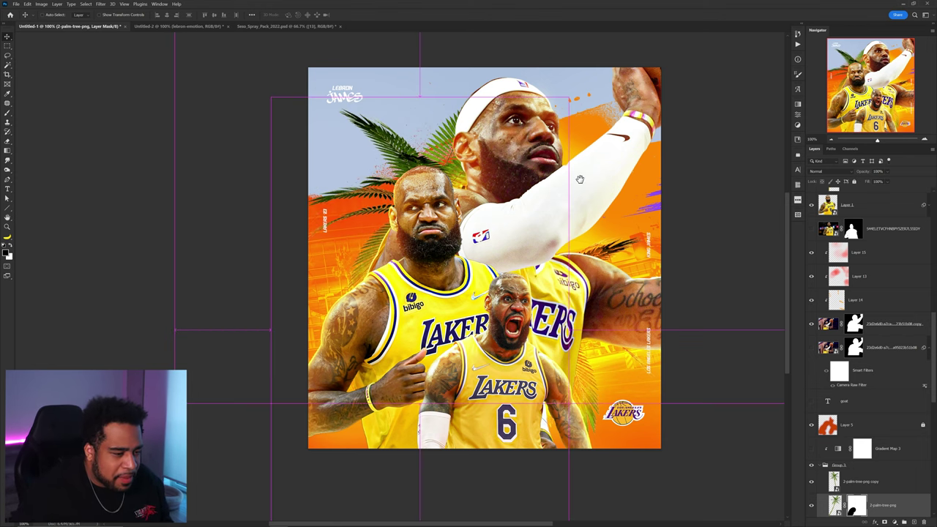
left_click_drag(580, 178, 568, 157)
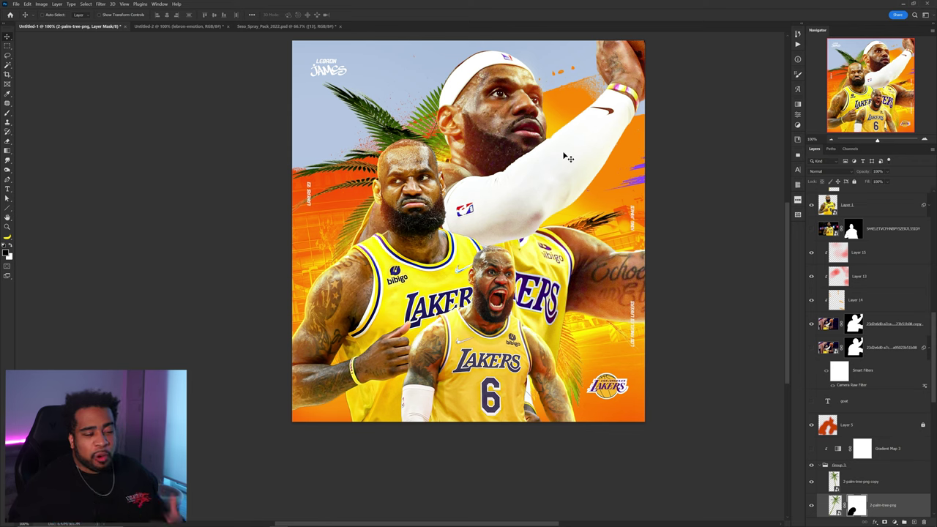
left_click(811, 449)
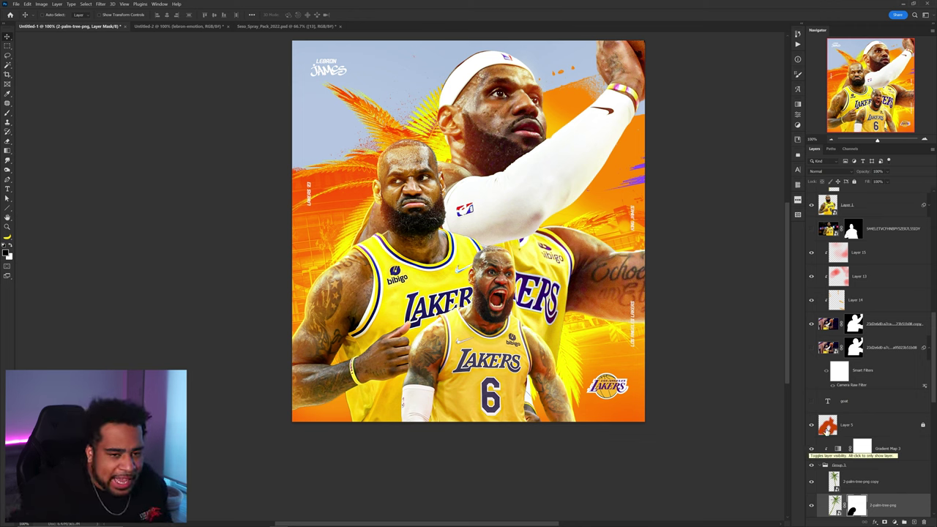
left_click(811, 448)
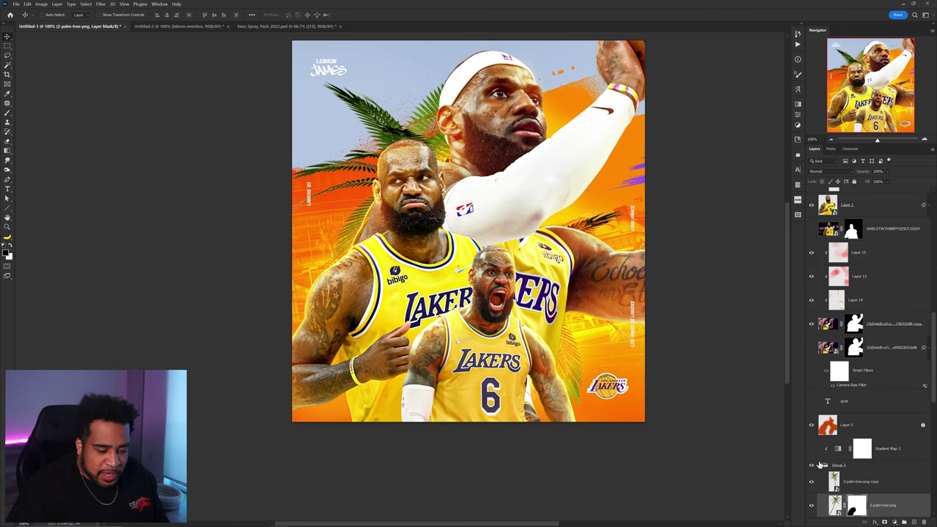
Duplicate the palm tree group with the original hidden and convert the copy to a smart object
left_click(821, 465)
key("ctrl+j")
left_click(812, 474)
right_click(858, 467)
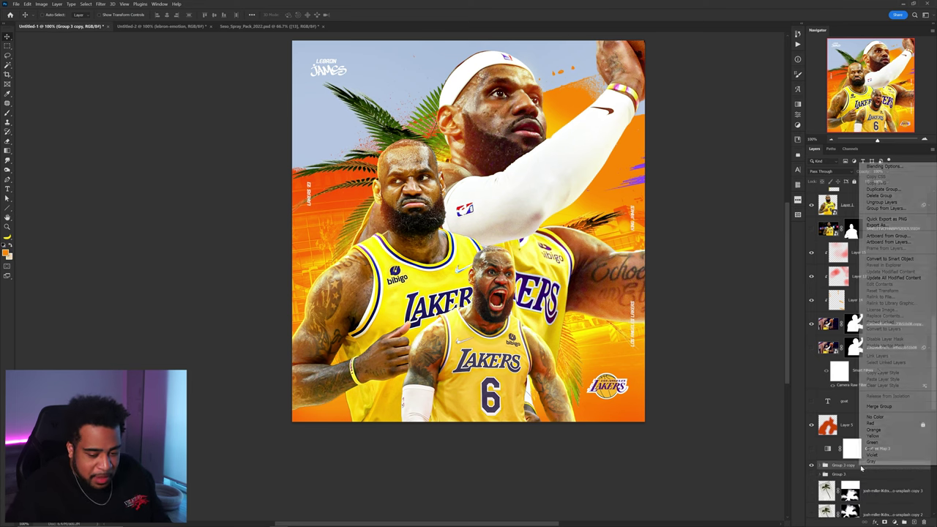
left_click(899, 259)
Tone the palm tree smart object with the Camera Raw Filter and clip a Color Balance adjustment to it
left_click(106, 4)
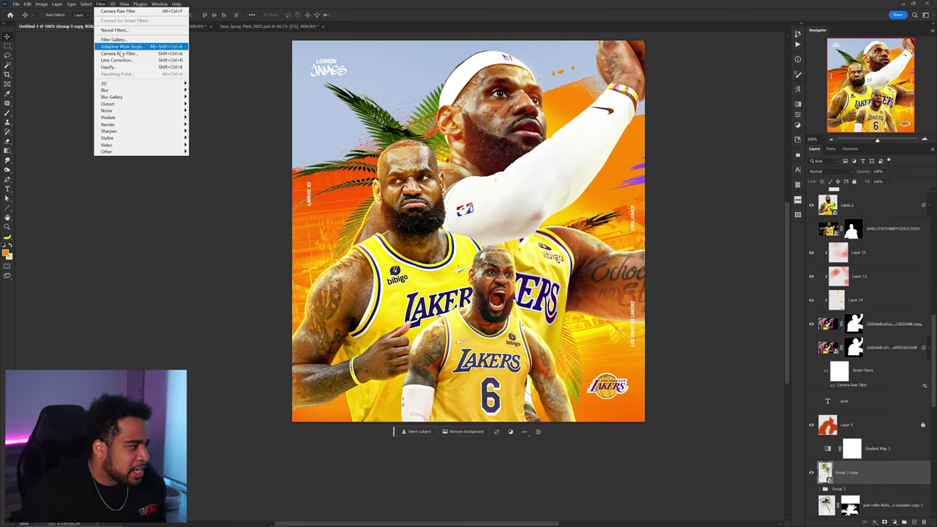
left_click(132, 50)
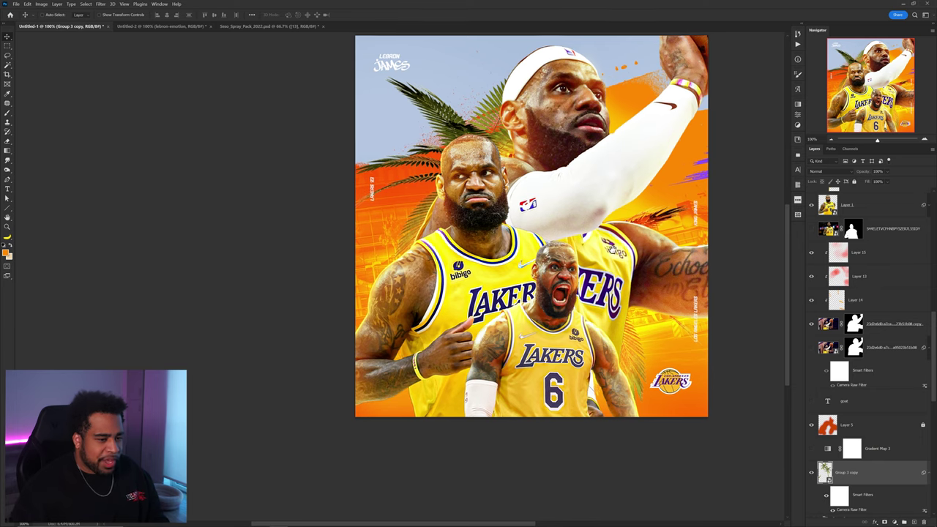
mouse_move(607, 243)
left_mouse_down()
mouse_move(627, 250)
mouse_move(611, 243)
left_mouse_up()
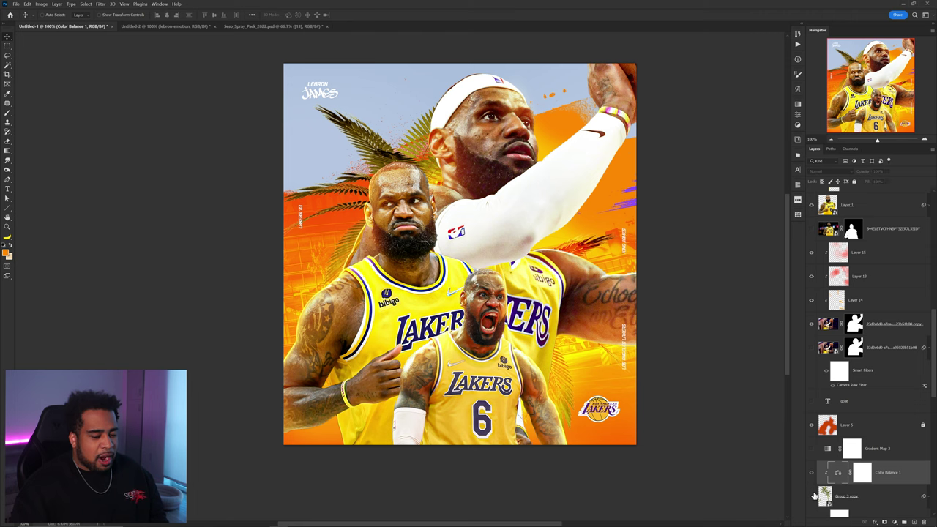
Compare the poster with and without the palm trees
left_click(813, 496)
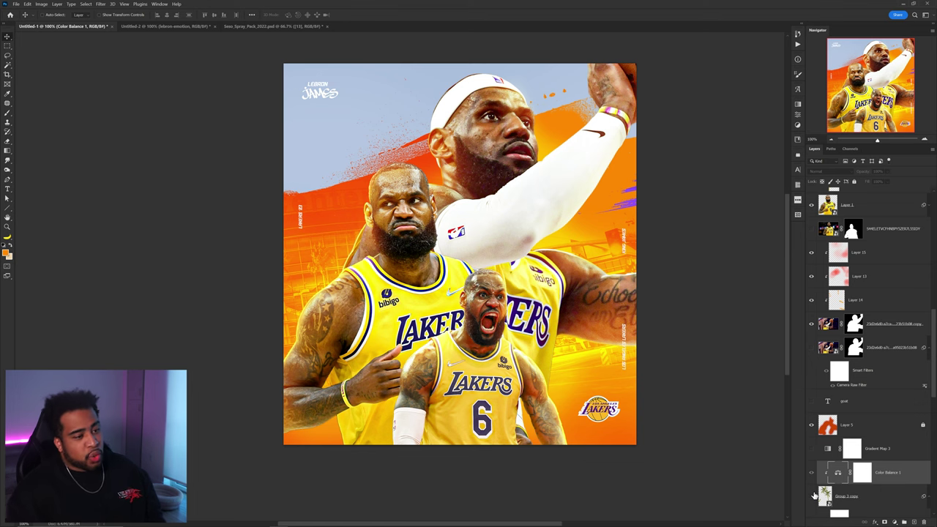
left_click(812, 496)
left_click_drag(453, 304, 515, 291)
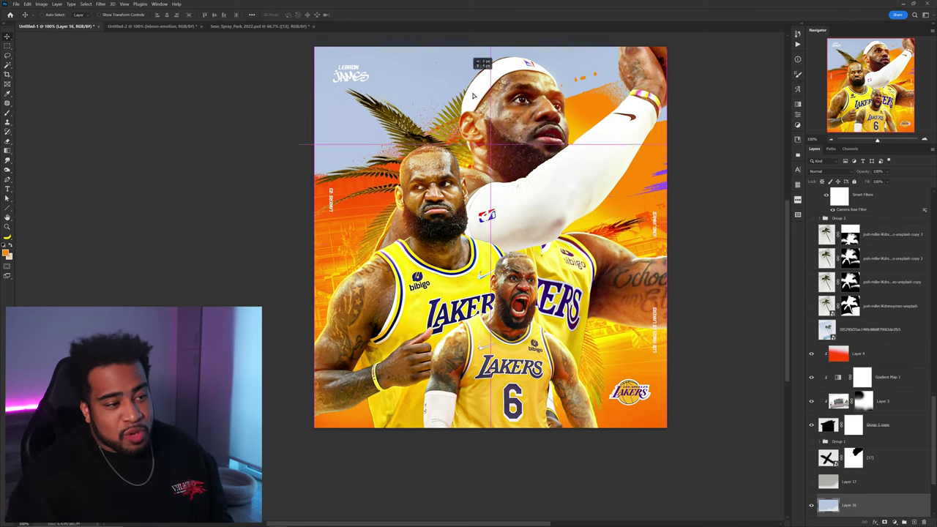
Hide Layer 16 and darken the purple sky with a Hue/Saturation adjustment of reduced Lightness above Gradient Map 2
left_click_drag(513, 205, 514, 198)
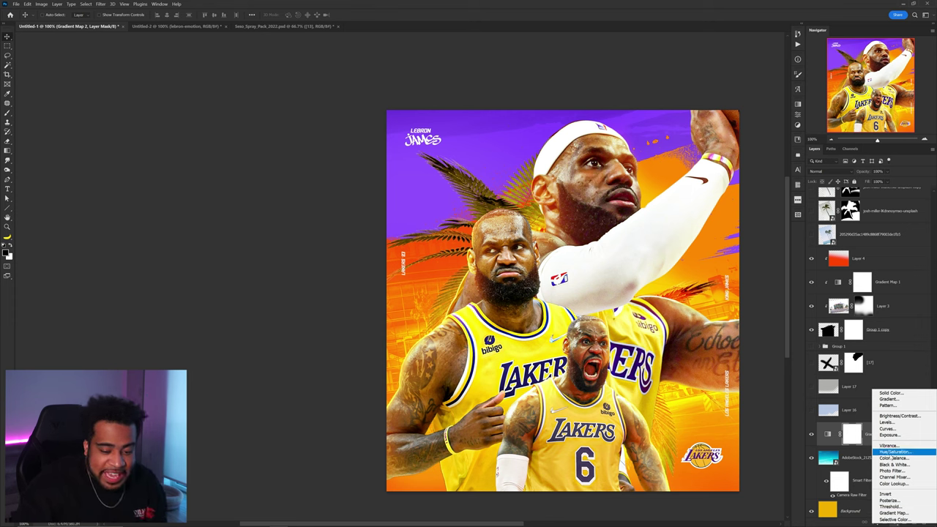
left_click(893, 452)
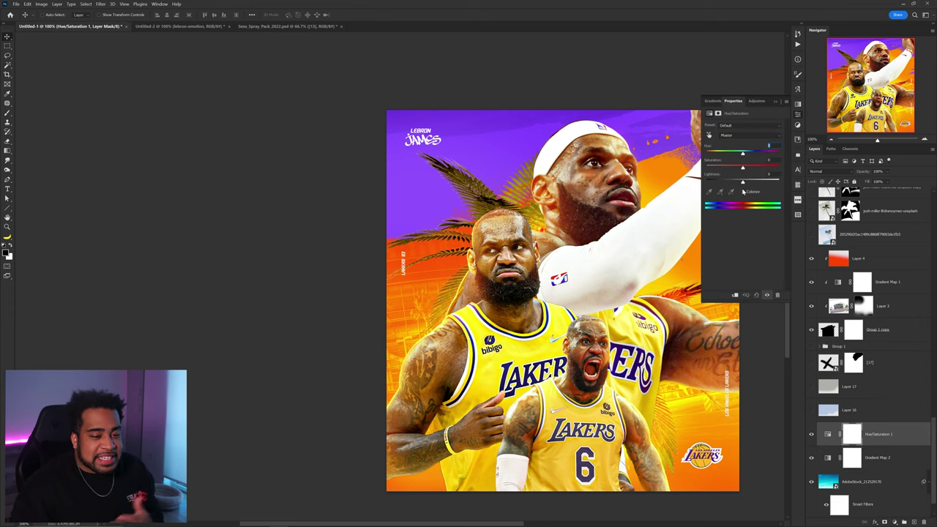
left_click_drag(743, 183, 734, 180)
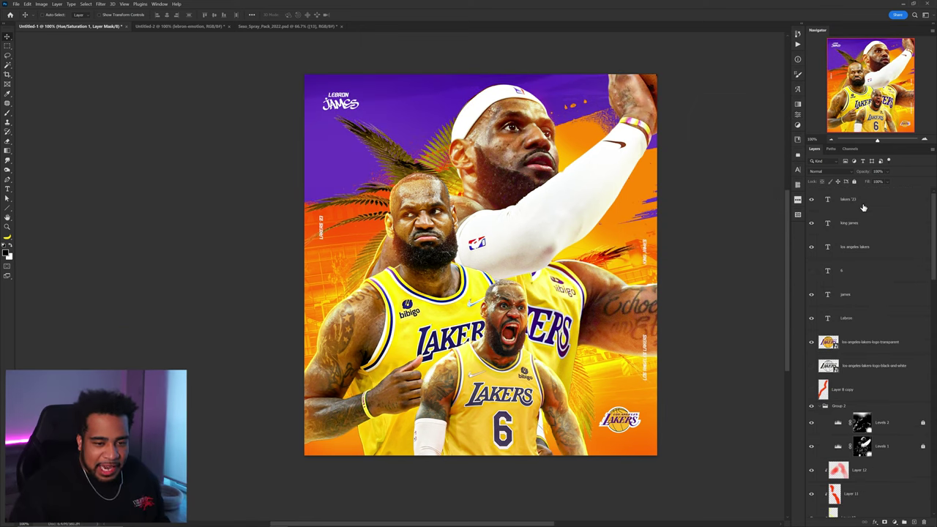
Stamp all visible layers into a new layer above everything and convert it to a smart object
key("ctrl+shift+alt+e")
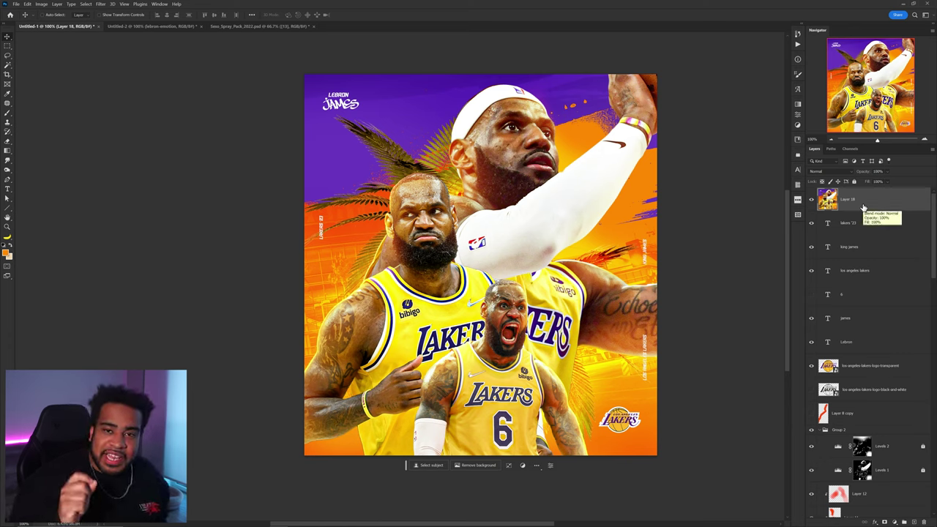
right_click(862, 200)
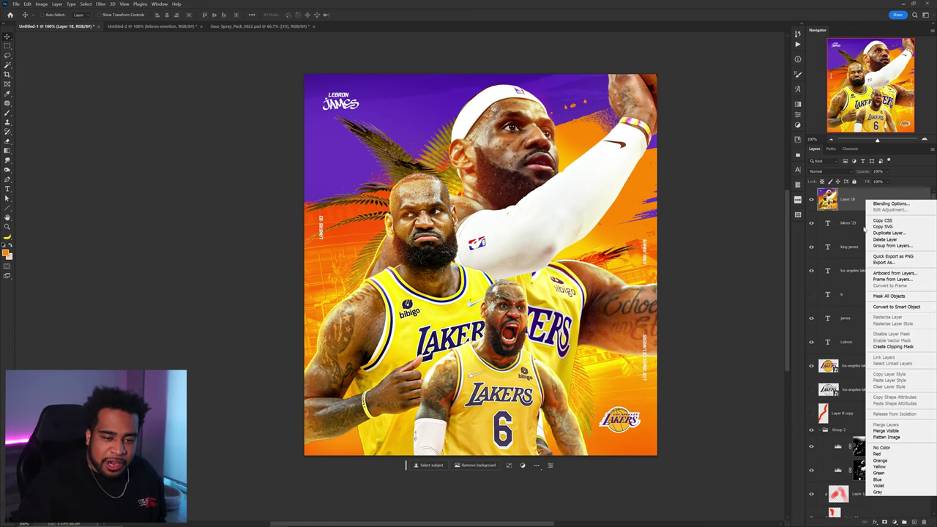
left_click(894, 307)
Open the merged poster layer in the Camera Raw Filter with before and after views side by side
left_click(100, 4)
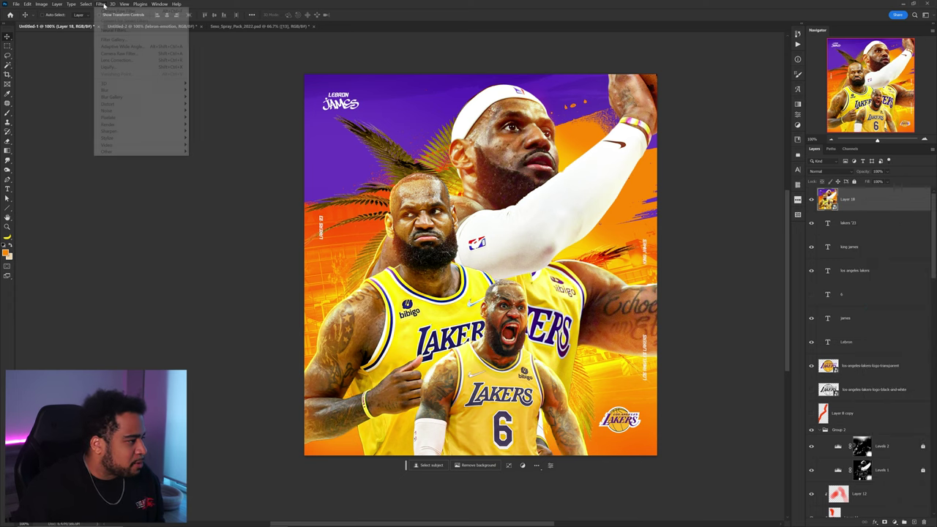
left_click(118, 53)
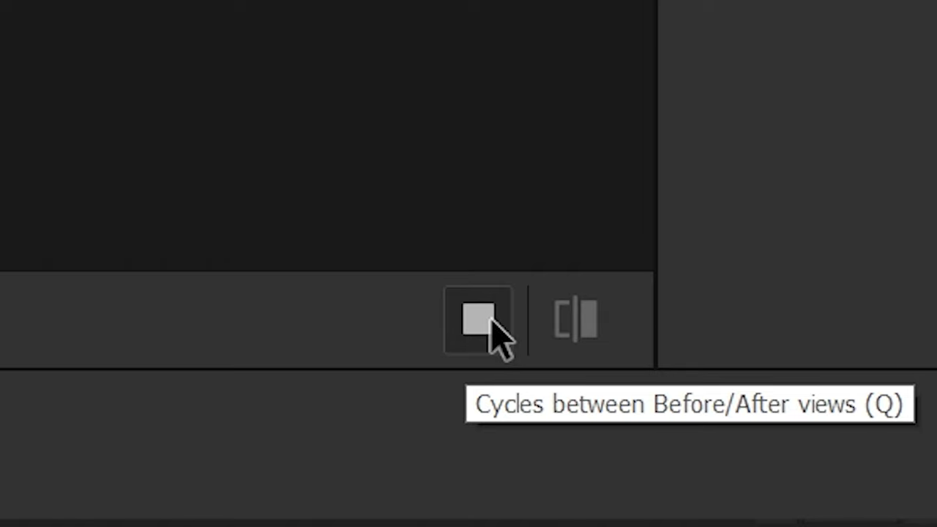
left_click(490, 320)
Raise the poster's basic tones to Contrast +8, Highlights +8, Shadows +28 and Whites +23
left_click(791, 127)
left_click_drag(817, 196, 820, 197)
left_click_drag(817, 207, 820, 207)
left_click_drag(817, 219, 830, 219)
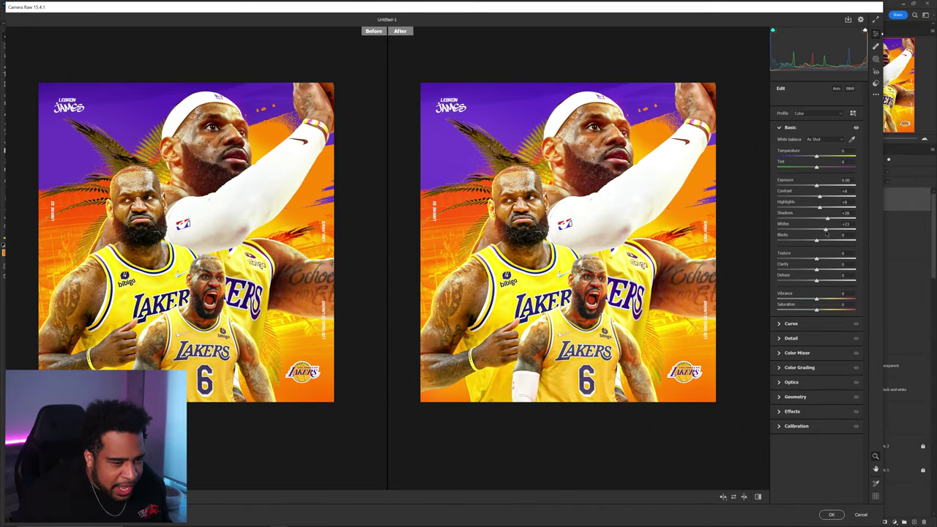
Raise the saturation of the yellows to +36 in the Color Mixer
left_click(797, 352)
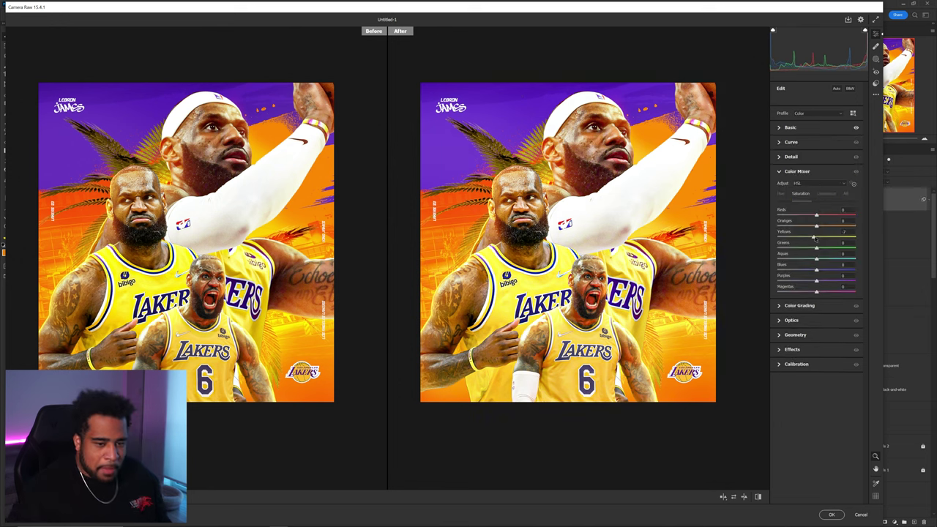
mouse_move(850, 241)
left_mouse_down()
mouse_move(802, 240)
mouse_move(853, 243)
left_mouse_up()
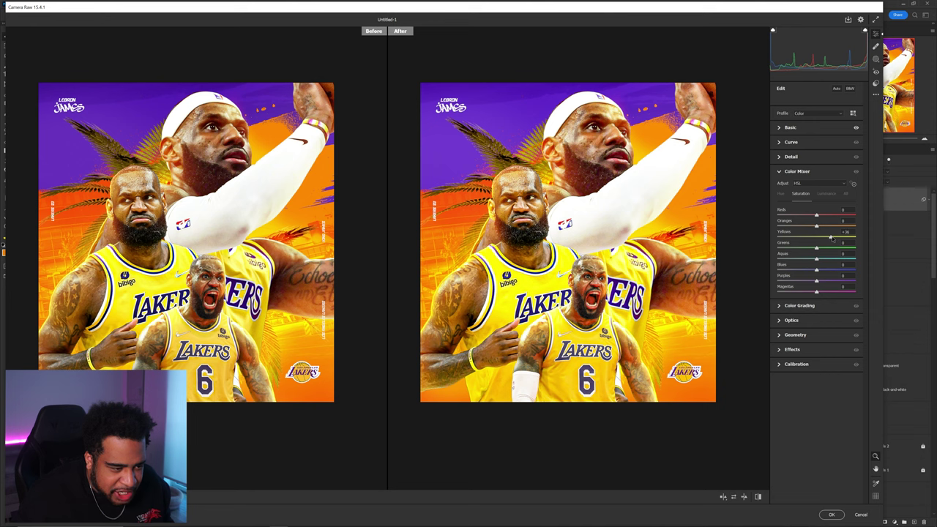
left_click(790, 156)
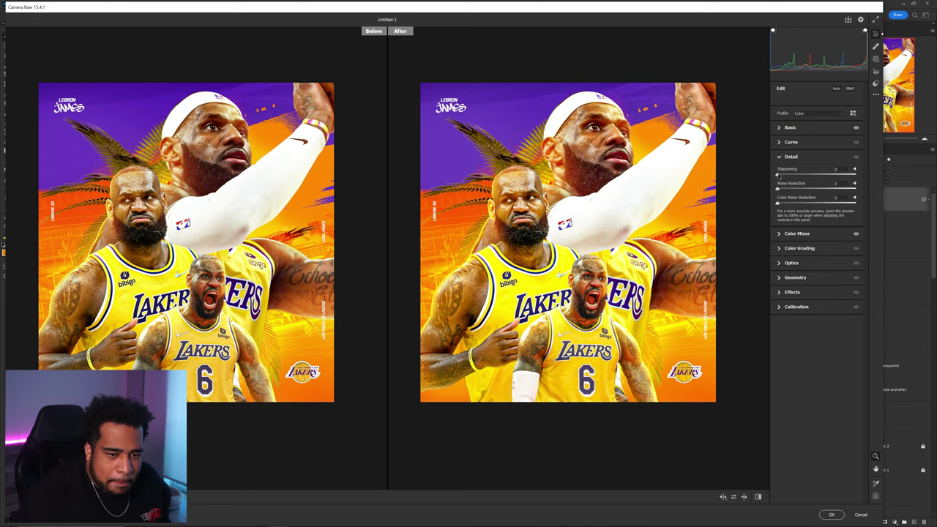
Add film grain of 25 in the effects settings and apply the Camera Raw Filter to the poster
left_click(791, 292)
left_click_drag(777, 248, 790, 249)
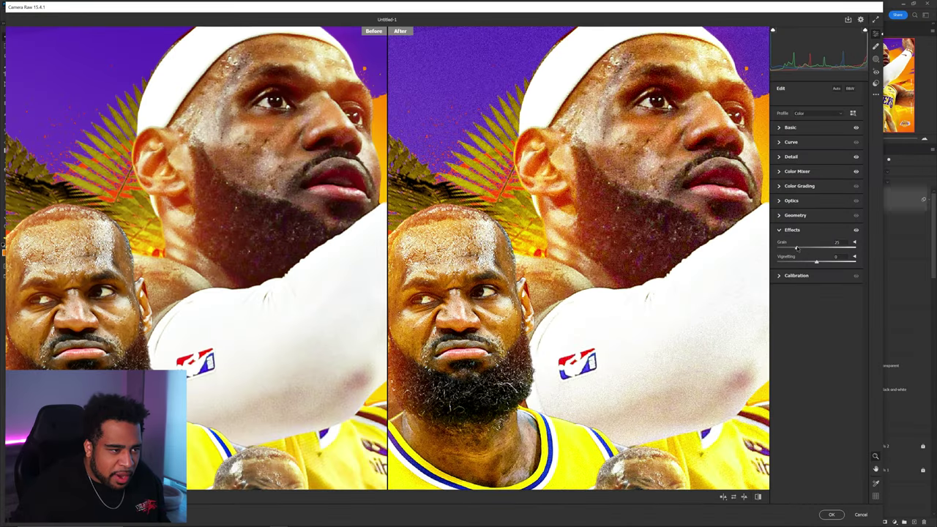
scroll(684, 295, "down", 5)
left_click_drag(685, 294, 659, 185)
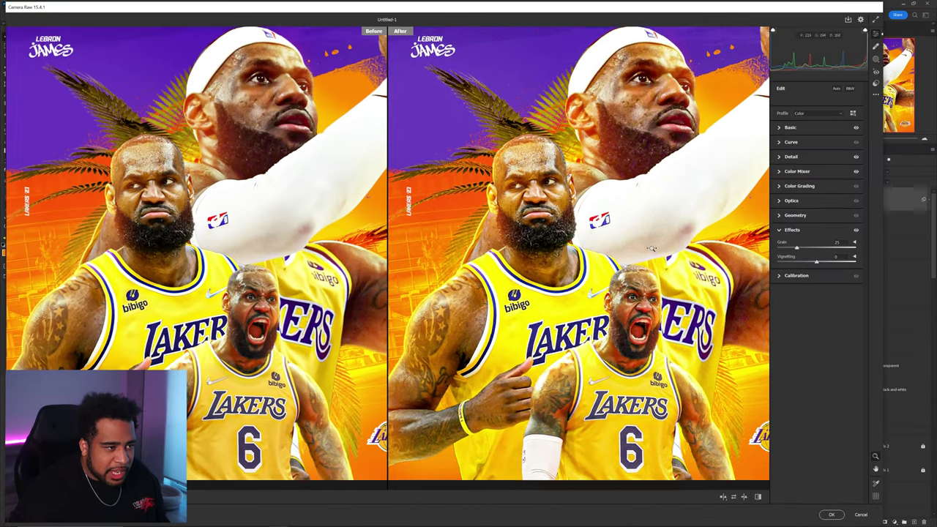
key("Return")
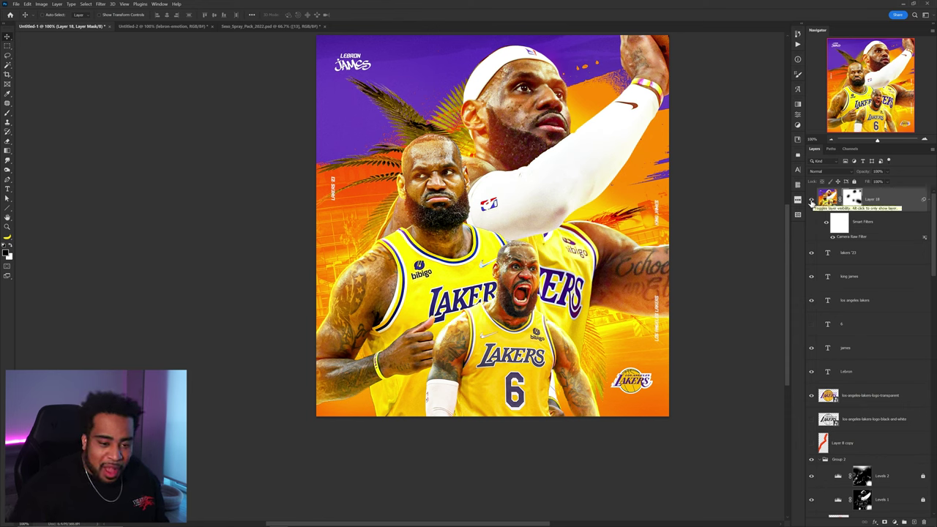
Hide the graded Layer 18 and add a new empty layer directly above Group 2
left_click(811, 201)
left_click(849, 251)
left_click(535, 257, "ctrl")
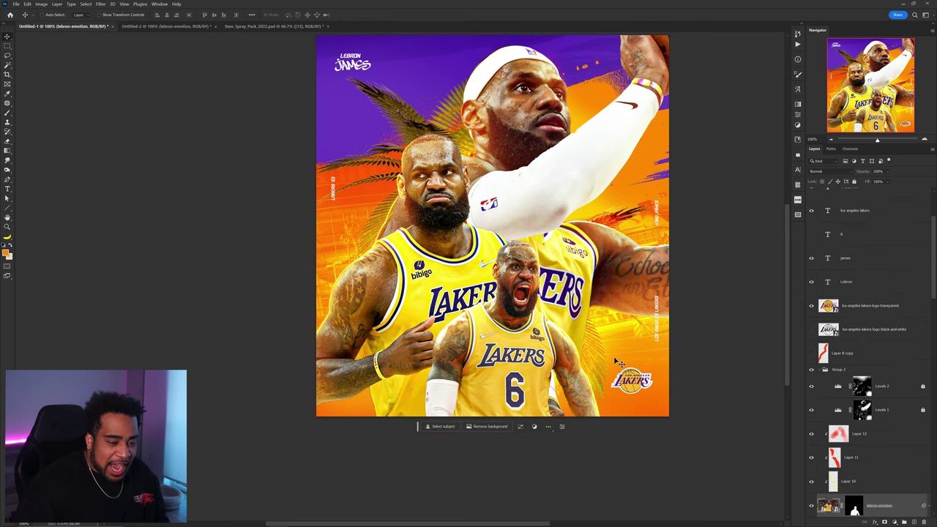
scroll(515, 286, "up", 2)
left_click(895, 389)
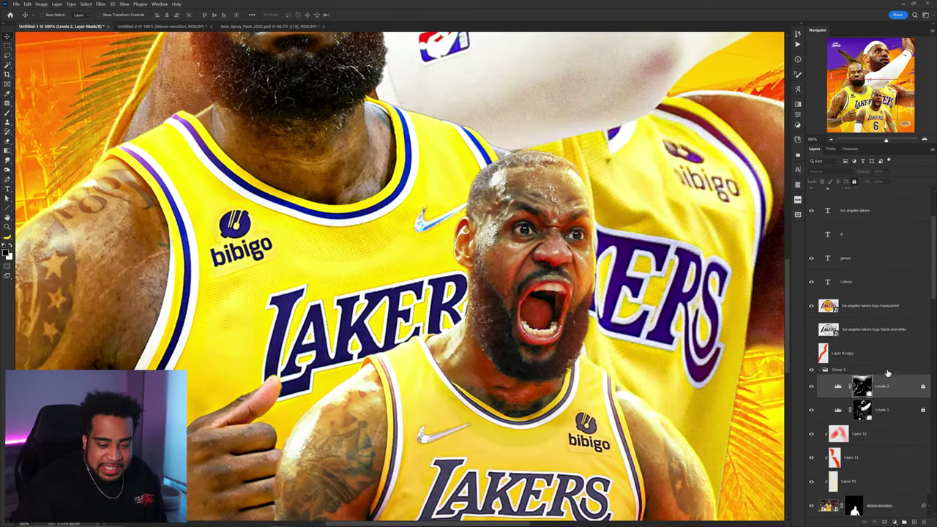
left_click(886, 371)
left_click(913, 520)
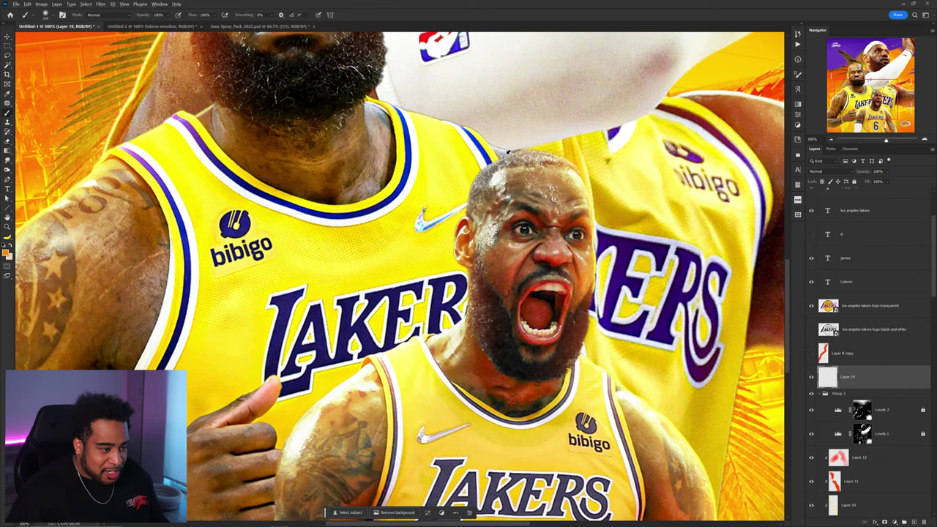
Brighten the whites of both eyes of the shouting front player with a small white brush on the new layer
left_click(483, 153, "alt")
scroll(529, 224, "up", 7)
left_click_drag(570, 247, 307, 225)
scroll(483, 246, "up", 2)
mouse_move(475, 244)
left_mouse_down()
mouse_move(499, 247)
mouse_move(511, 220)
mouse_move(469, 247)
mouse_move(509, 216)
mouse_move(515, 260)
left_mouse_up()
scroll(510, 221, "down", 1)
mouse_move(611, 231)
left_mouse_down()
mouse_move(631, 282)
mouse_move(629, 249)
left_mouse_up()
scroll(622, 249, "down", 1)
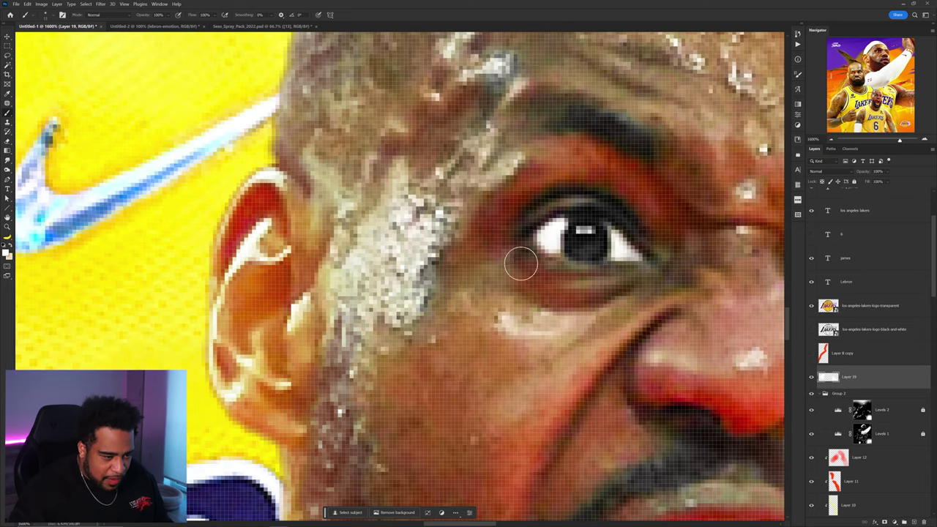
scroll(584, 231, "down", 2)
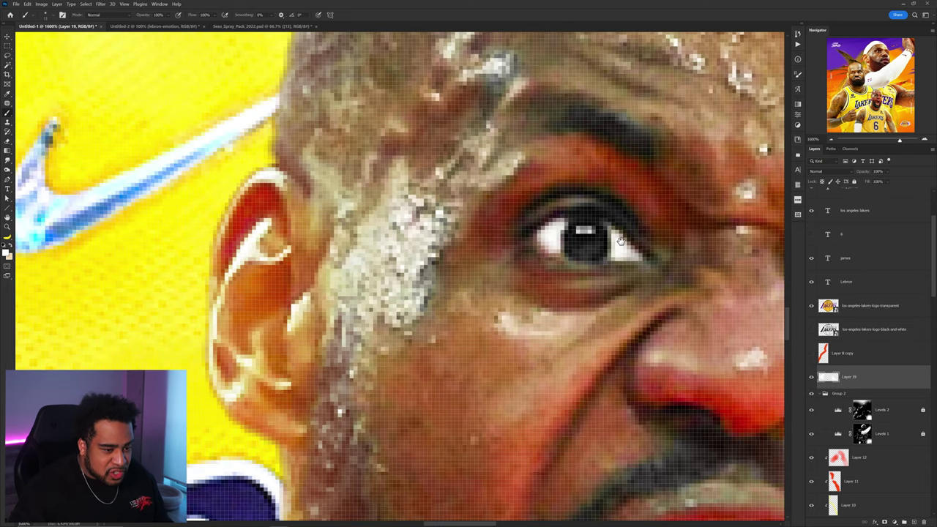
scroll(611, 208, "up", 4)
scroll(563, 211, "down", 3)
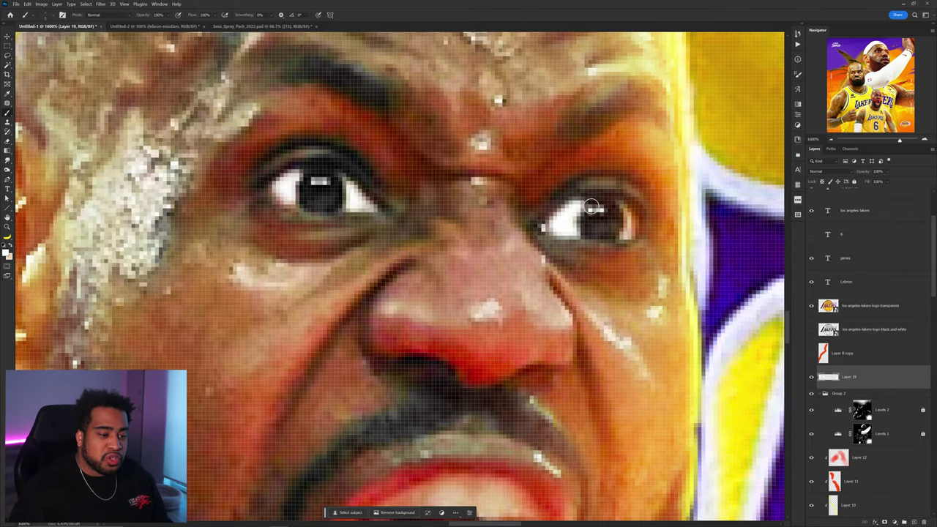
left_click_drag(633, 208, 626, 229)
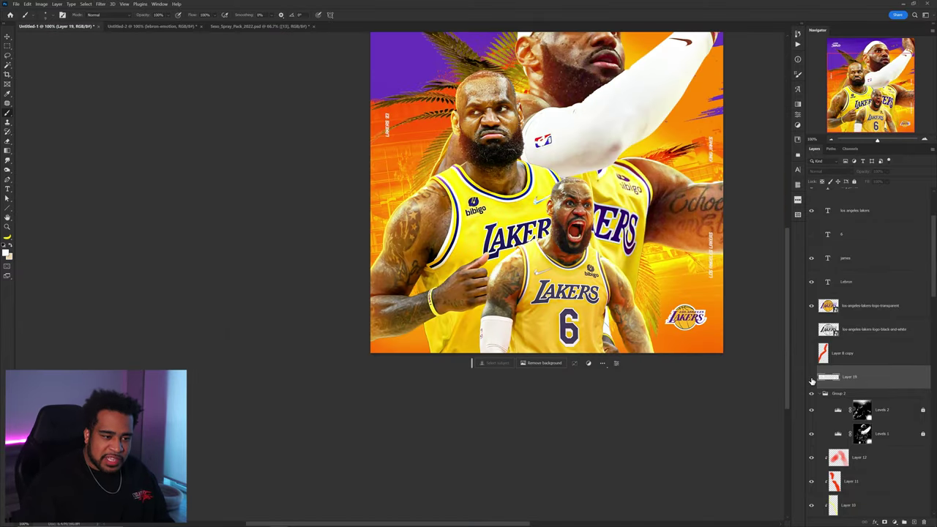
Check the poster with the eye brightening, reduce that layer's opacity to 53% and put the eye retouching in a group
left_click(812, 379)
left_click_drag(637, 250, 648, 359)
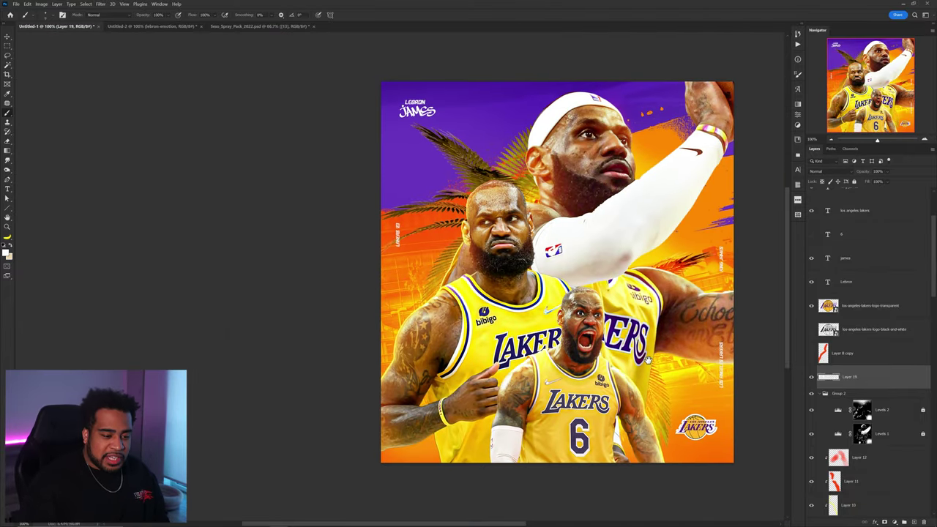
scroll(598, 313, "up", 6)
left_click_drag(597, 313, 601, 171)
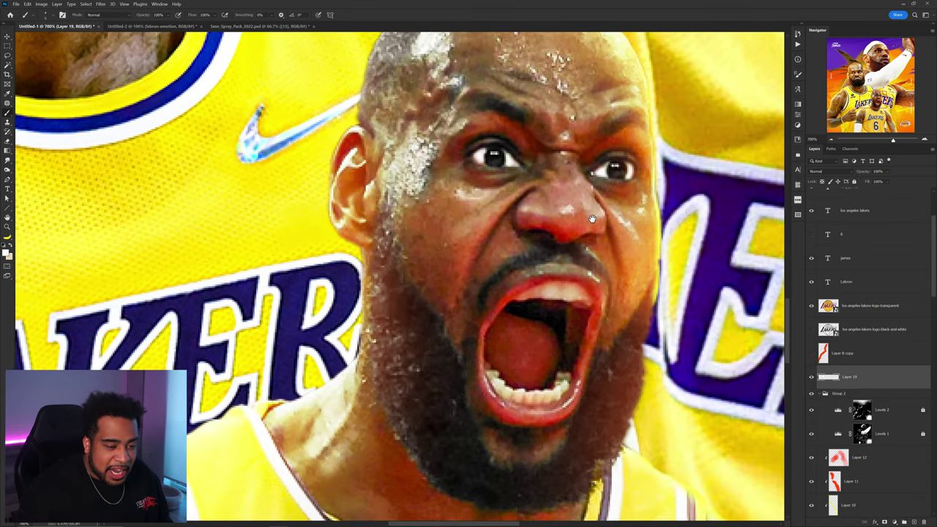
scroll(613, 326, "down", 5)
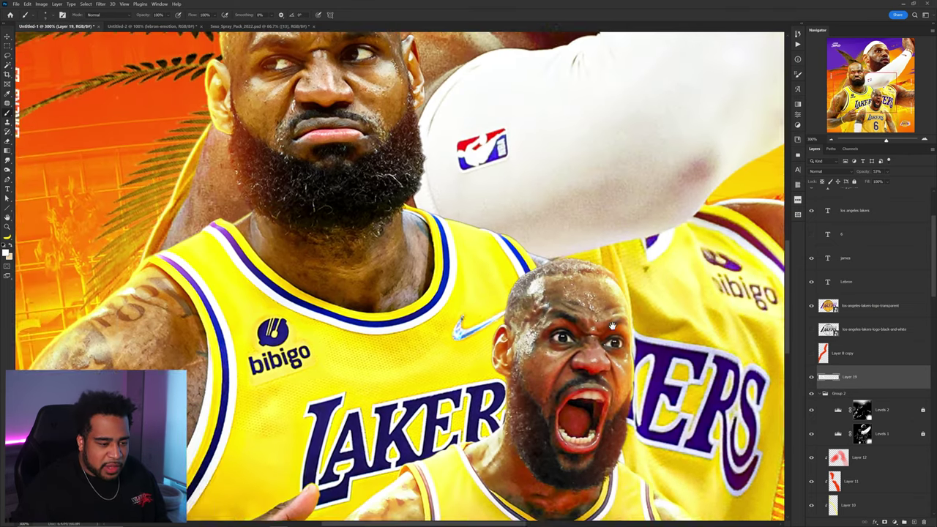
left_click_drag(612, 326, 684, 387)
key("ctrl+g")
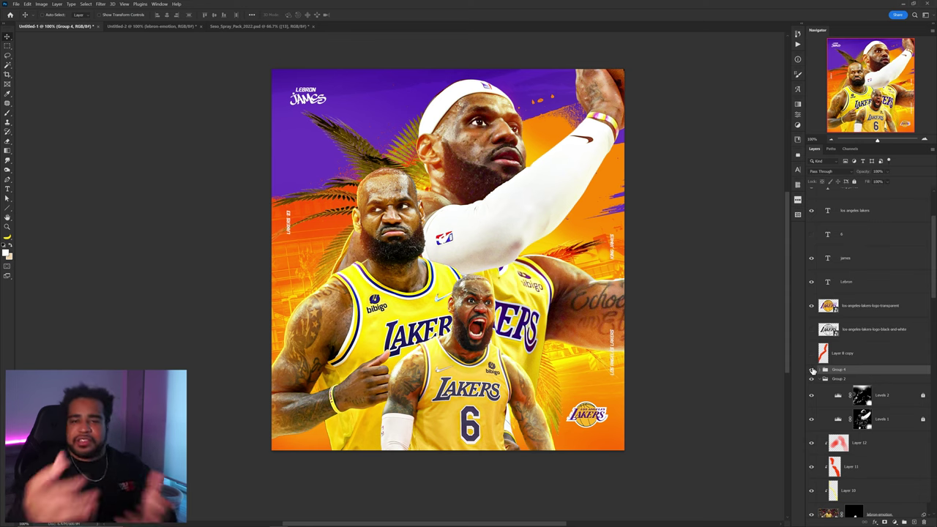
Stamp all visible layers into a new layer above the "lakers '23" text layer
scroll(842, 330, "up", 3)
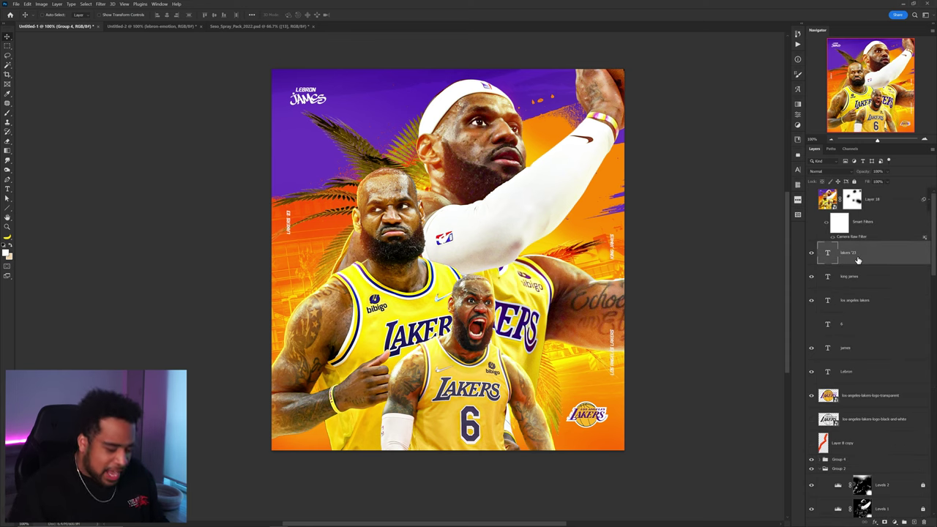
left_click(858, 260)
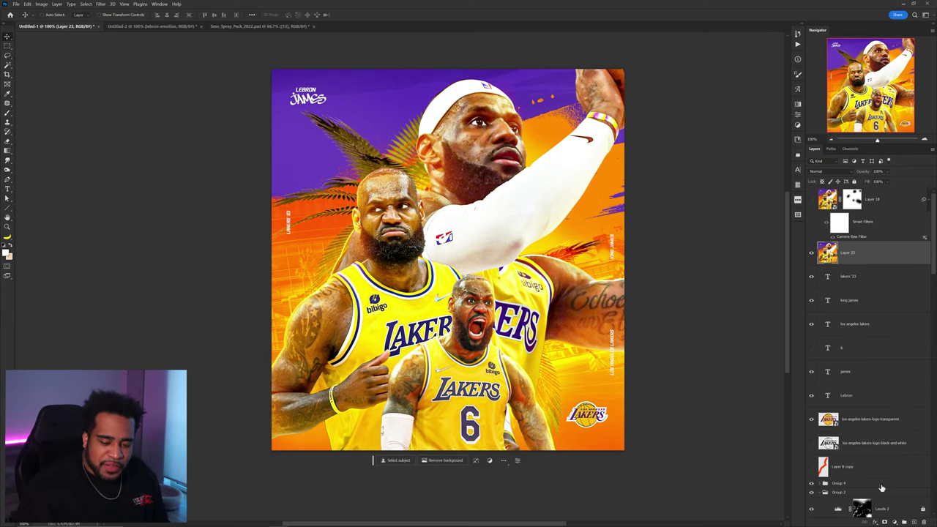
key("z")
left_click(432, 201)
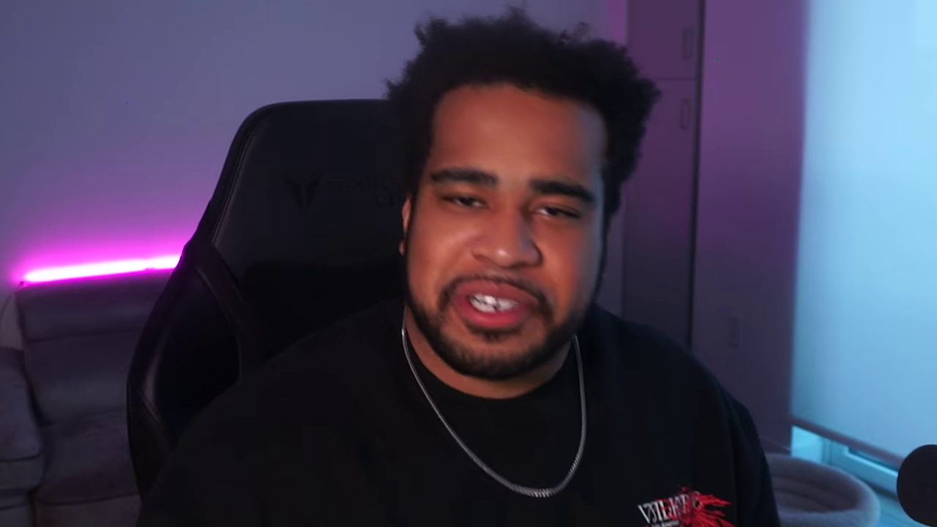